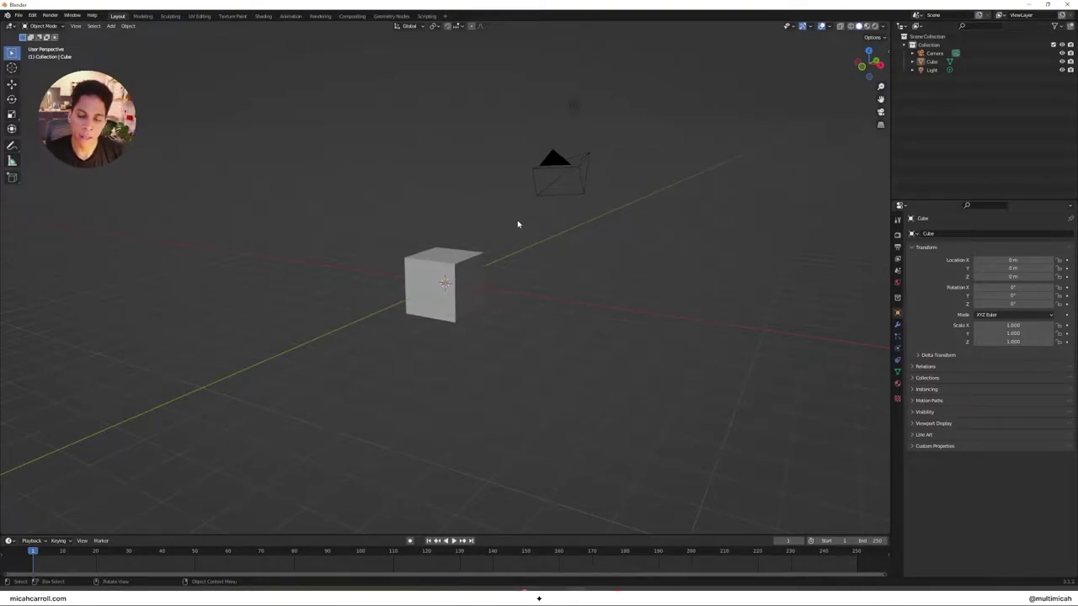
# Step: Set the film filter size to 0.01 px in the Eevee render settings
pyautogui.click(897, 237)
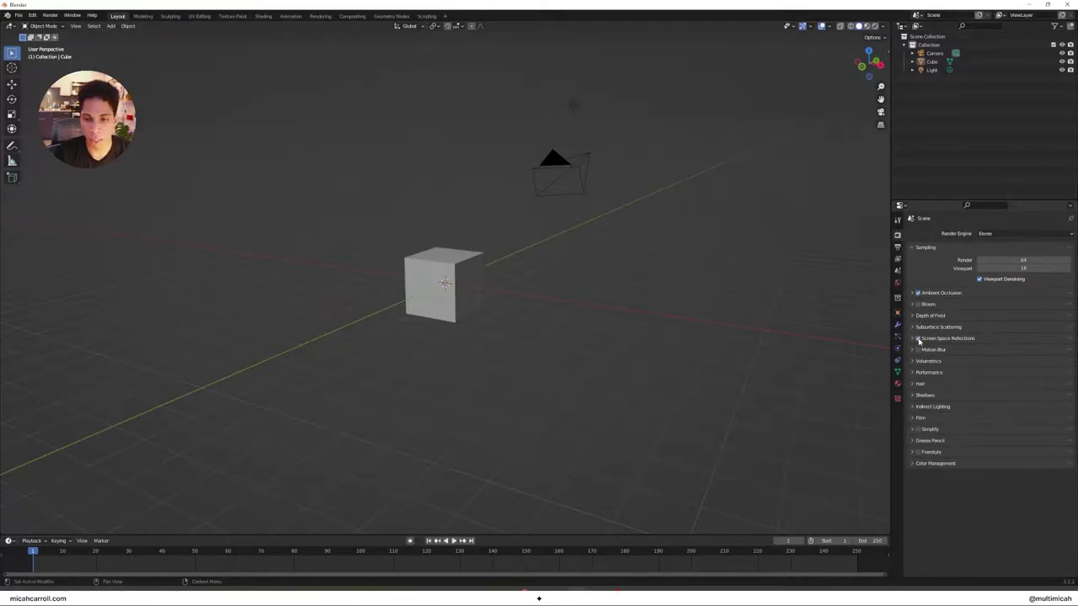
pyautogui.click(919, 418)
pyautogui.moveTo(1036, 431); pyautogui.dragTo(834, 429)
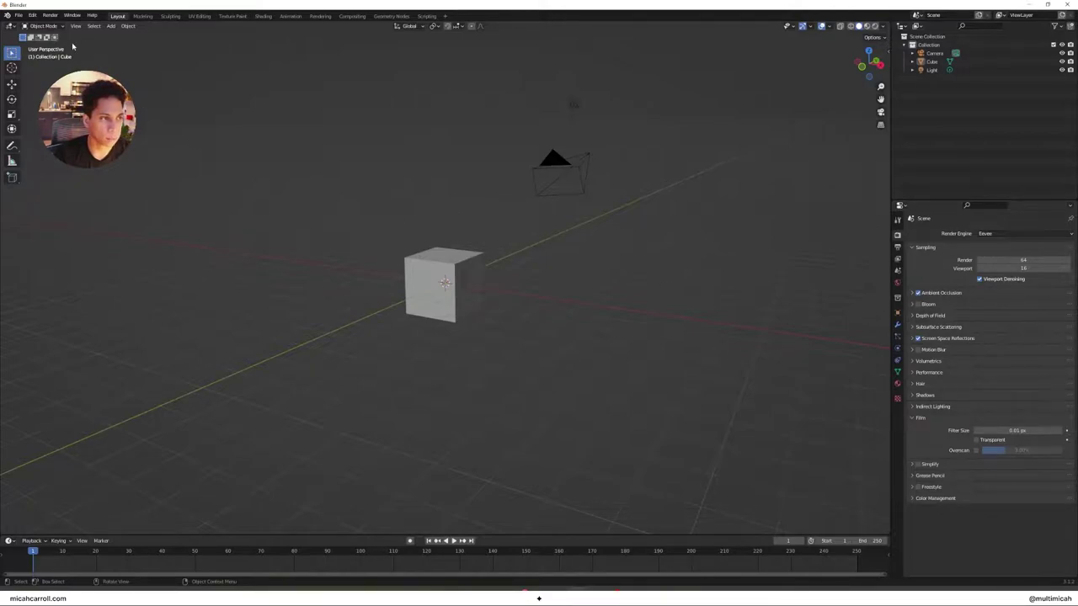
# Step: Review the default F-Curve interpolation and handle settings in the Animation preferences, then close the preferences
pyautogui.click(32, 15)
pyautogui.click(53, 136)
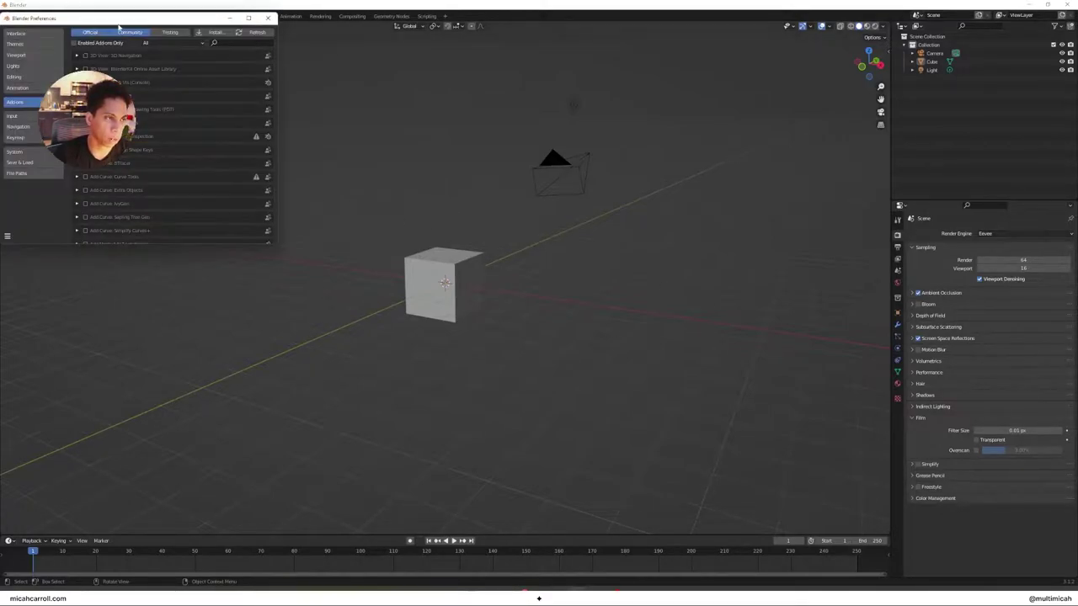
pyautogui.moveTo(125, 20); pyautogui.dragTo(554, 157)
pyautogui.click(450, 226)
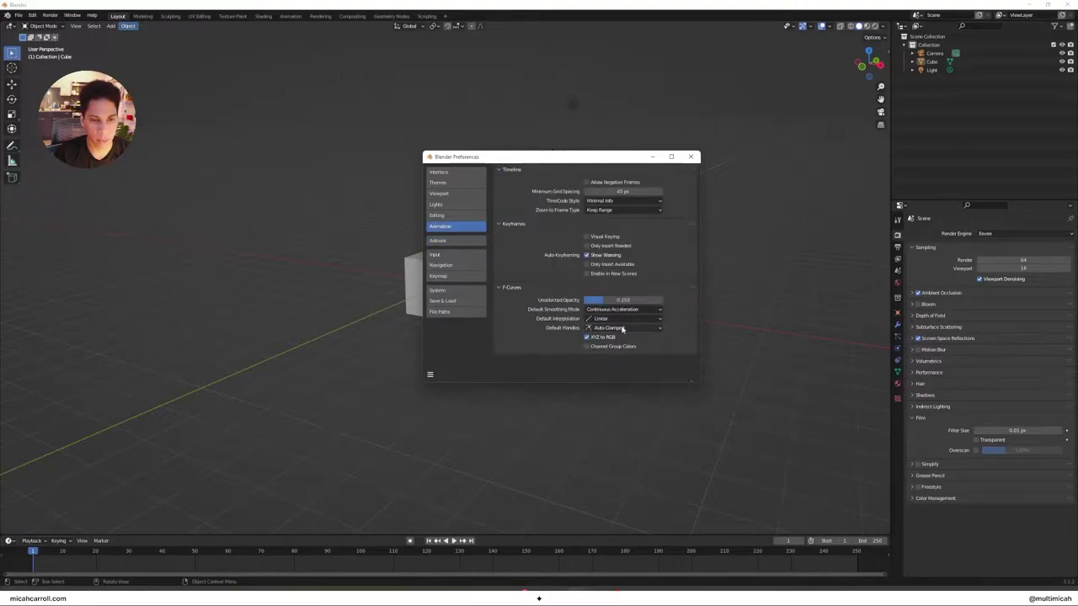
pyautogui.click(691, 157)
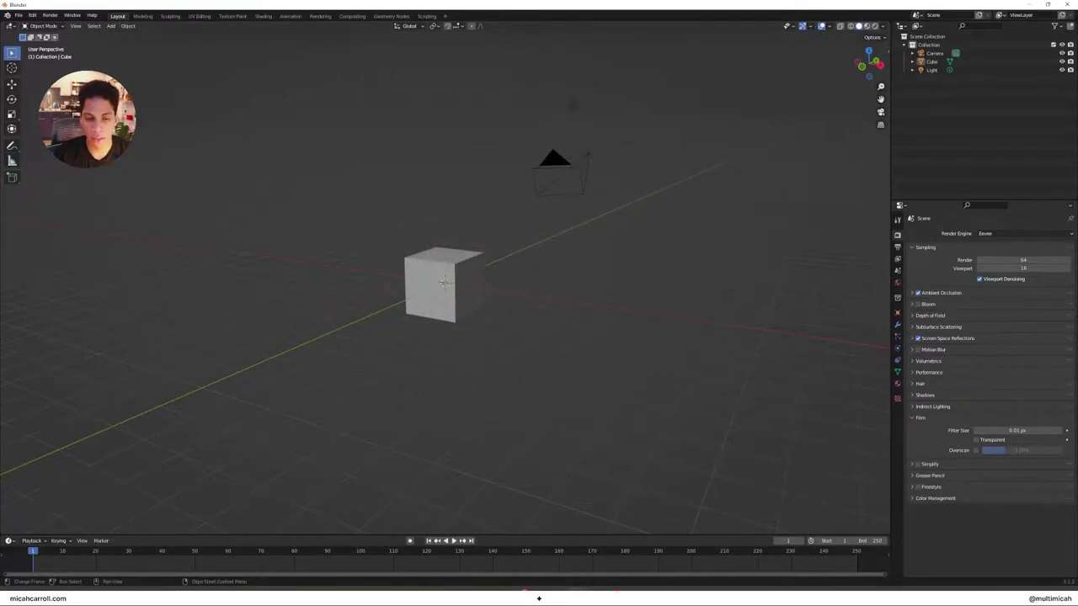
# Step: Split the 3D viewport into two side-by-side areas and divide the second one into two stacked areas
pyautogui.rightClick(448, 534)
pyautogui.click(438, 530)
pyautogui.click(451, 534)
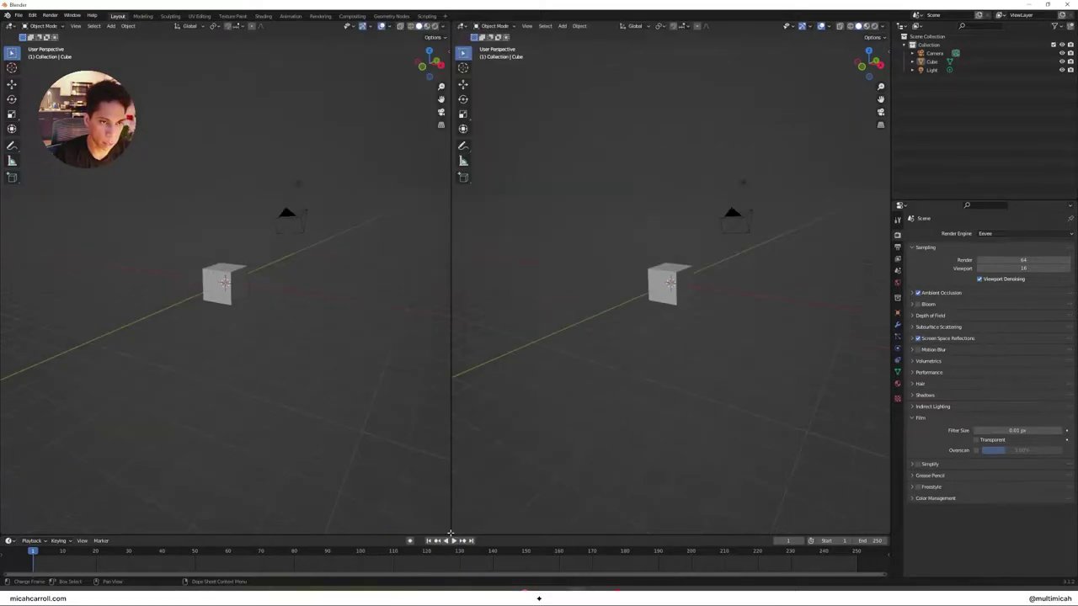
pyautogui.rightClick(472, 536)
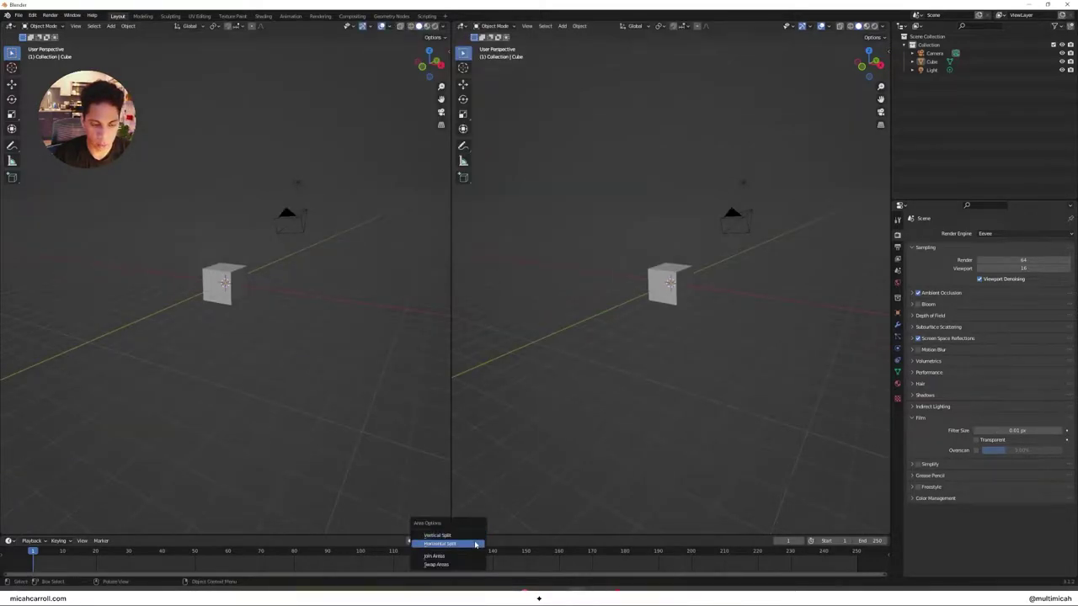
pyautogui.click(447, 543)
pyautogui.click(600, 281)
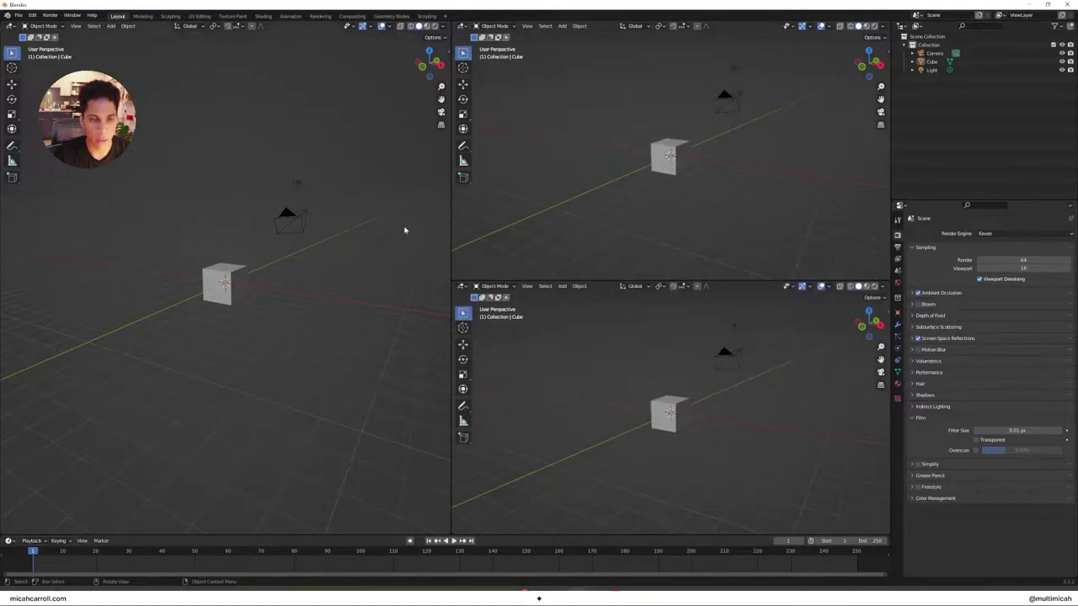
# Step: Turn the lower of the two stacked viewports into a UV Editor and the upper one into a Shader Editor
pyautogui.click(463, 286)
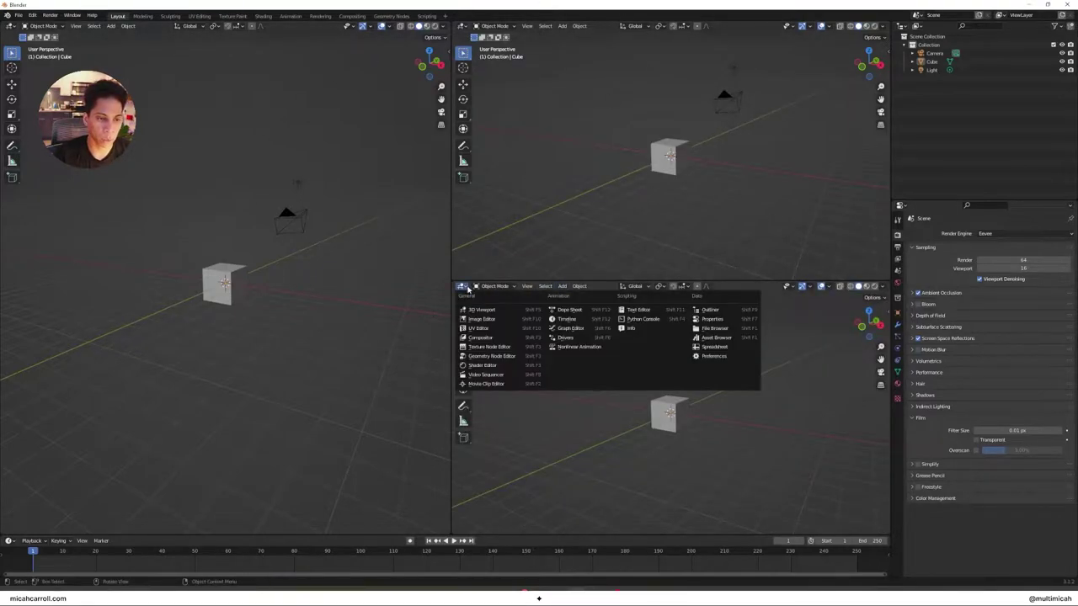
pyautogui.click(506, 329)
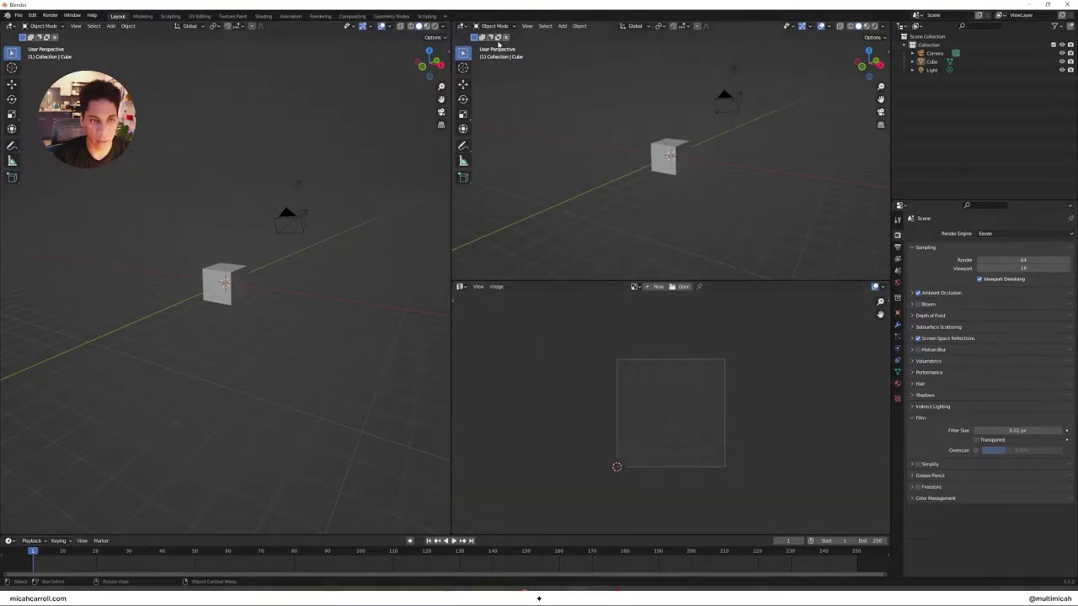
pyautogui.click(462, 26)
pyautogui.click(486, 104)
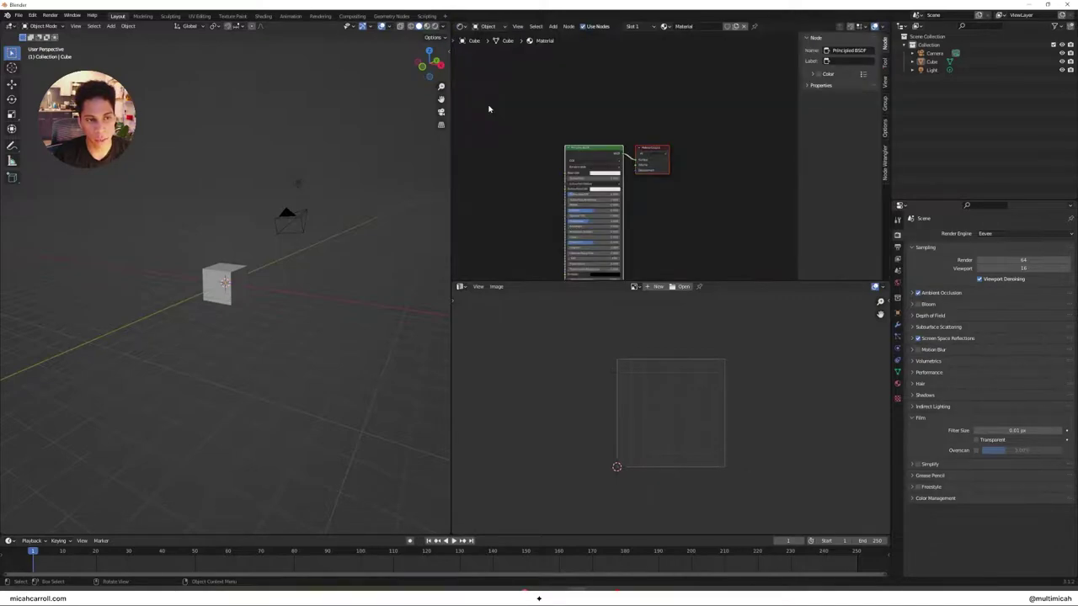
pyautogui.scroll(4, 674, 227)
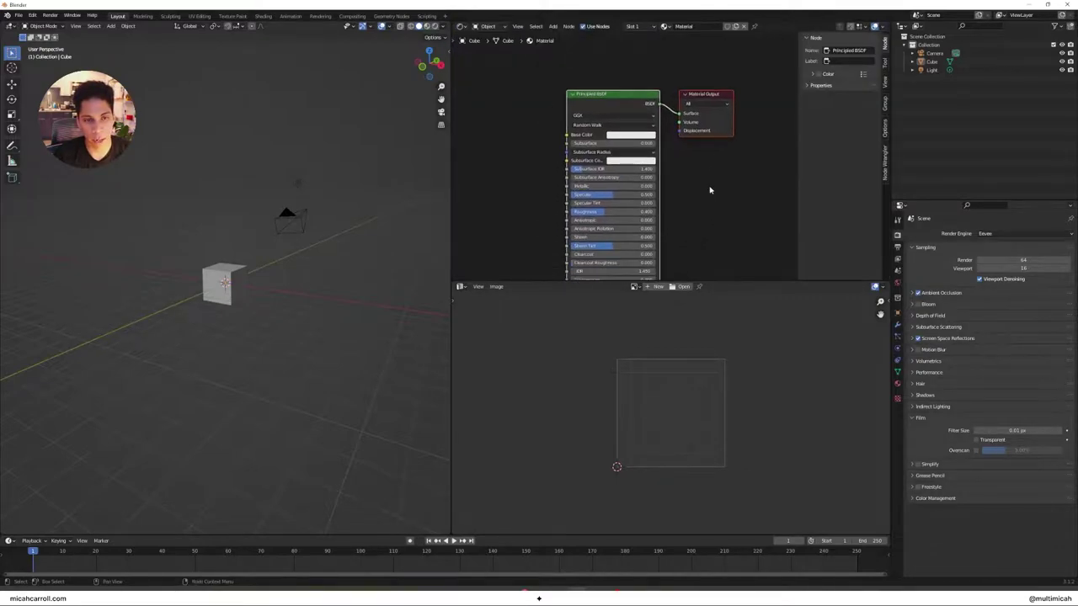
pyautogui.scroll(-1, 709, 195)
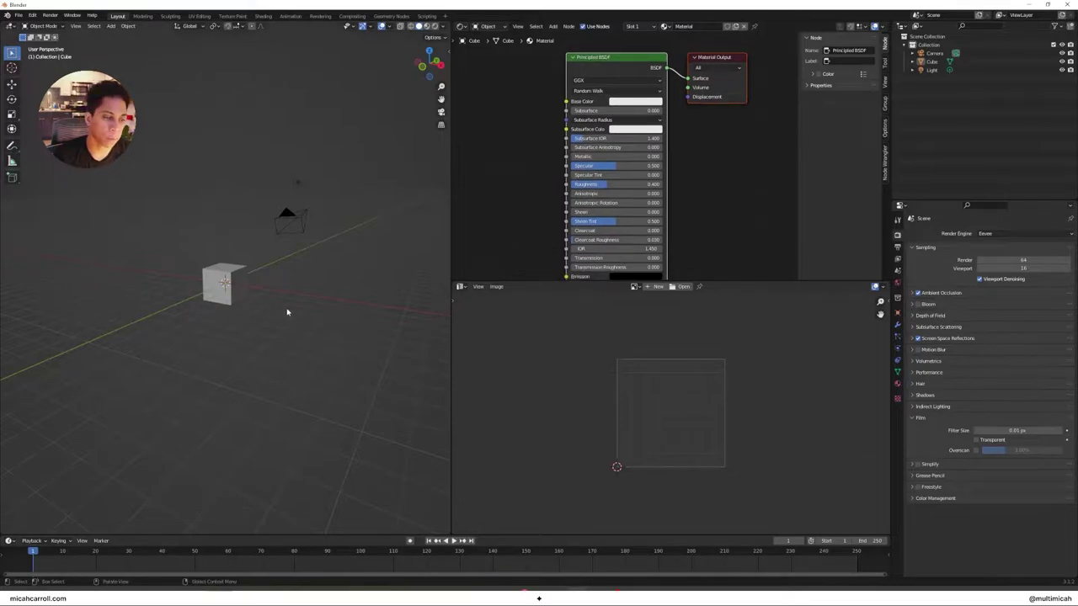
# Step: Delete the camera and the light from the scene
pyautogui.click(239, 281)
pyautogui.moveTo(239, 282); pyautogui.dragTo(232, 234, button='middle')
pyautogui.click(377, 213)
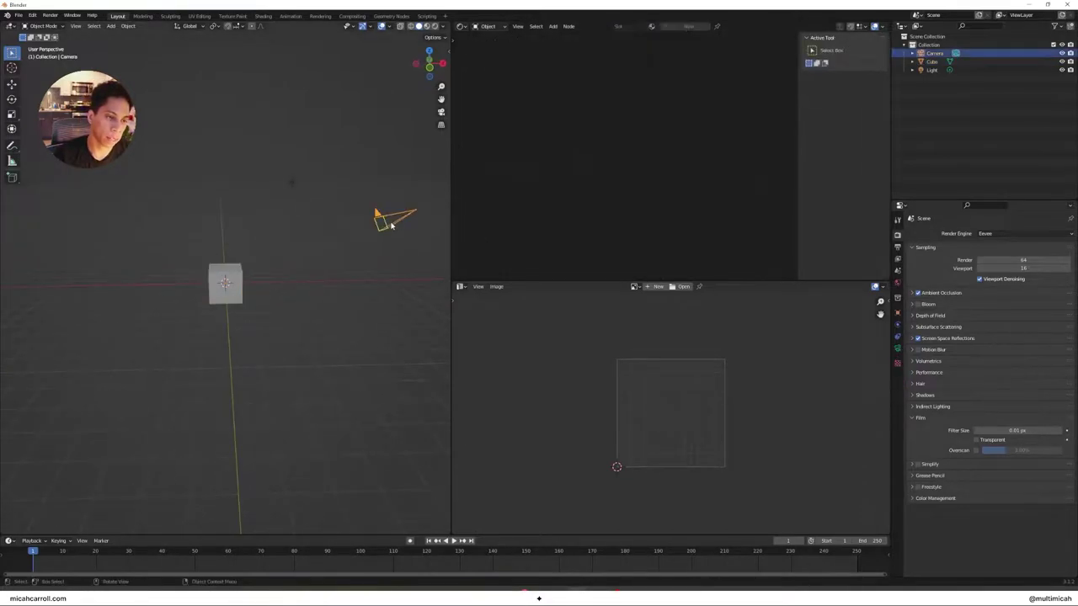
pyautogui.press('x')
pyautogui.click(386, 225)
pyautogui.click(294, 186)
pyautogui.press('x')
pyautogui.click(292, 188)
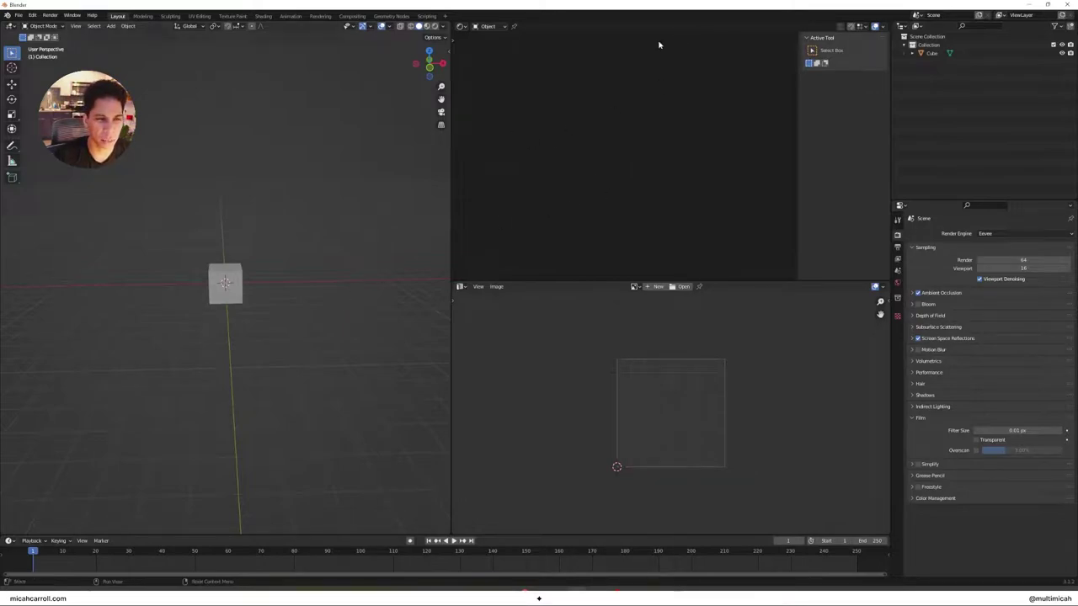
# Step: Select the cube so its material nodes can be edited
pyautogui.click(239, 294)
pyautogui.moveTo(345, 308); pyautogui.dragTo(311, 303, button='middle')
pyautogui.scroll(5, 270, 307)
pyautogui.scroll(-3, 295, 305)
pyautogui.scroll(2, 311, 303)
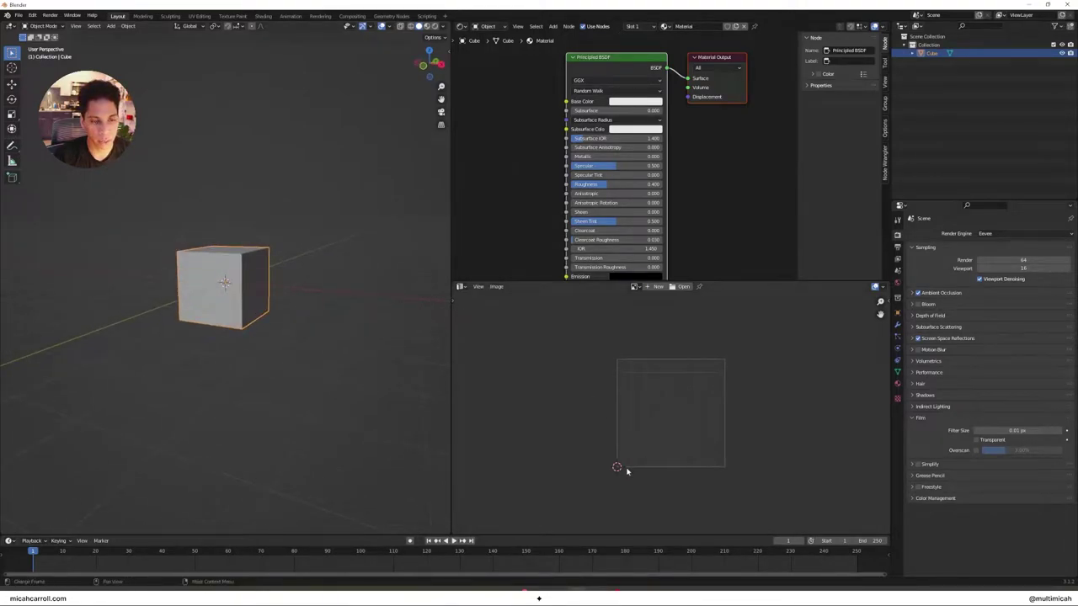
# Step: Bring IMG_7459.jpg from the Tekken Video Game Visual assets folder into the cube's material as an image texture node
pyautogui.moveTo(539, 599)
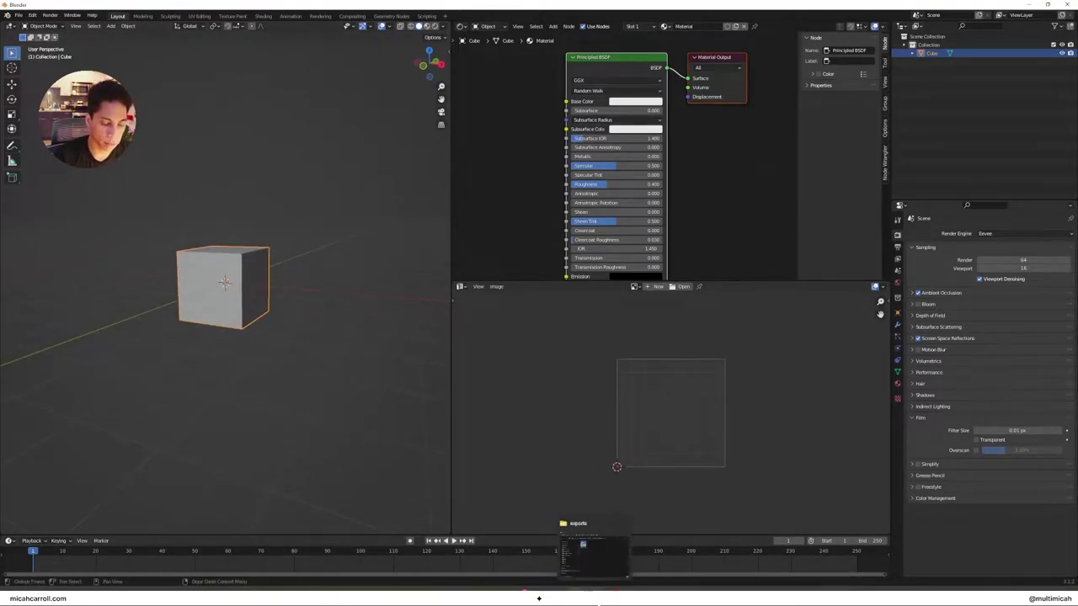
pyautogui.click(594, 551)
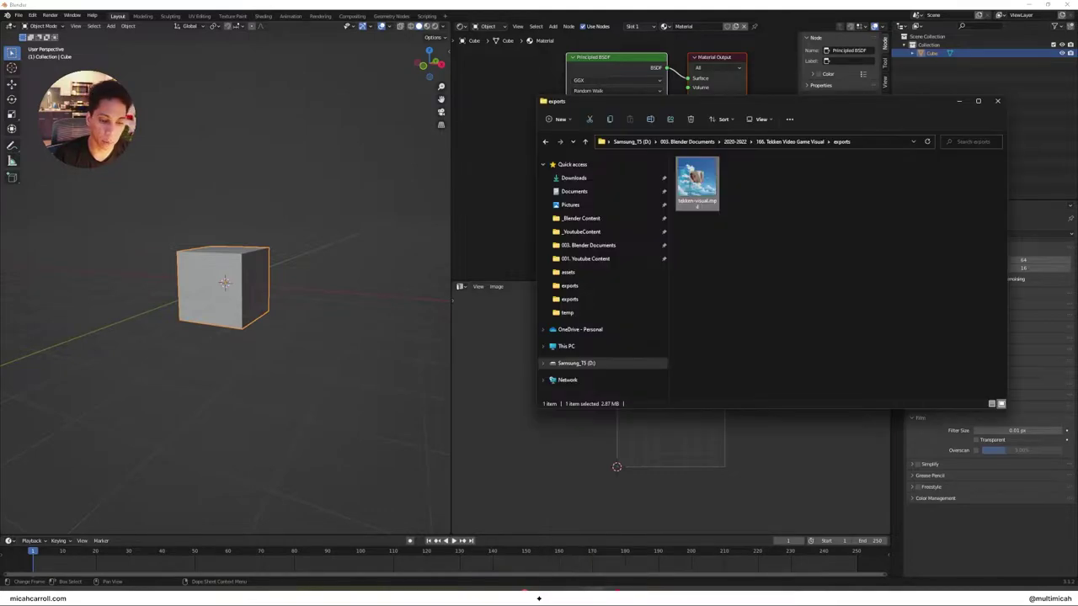
pyautogui.click(790, 141)
pyautogui.doubleClick(691, 172)
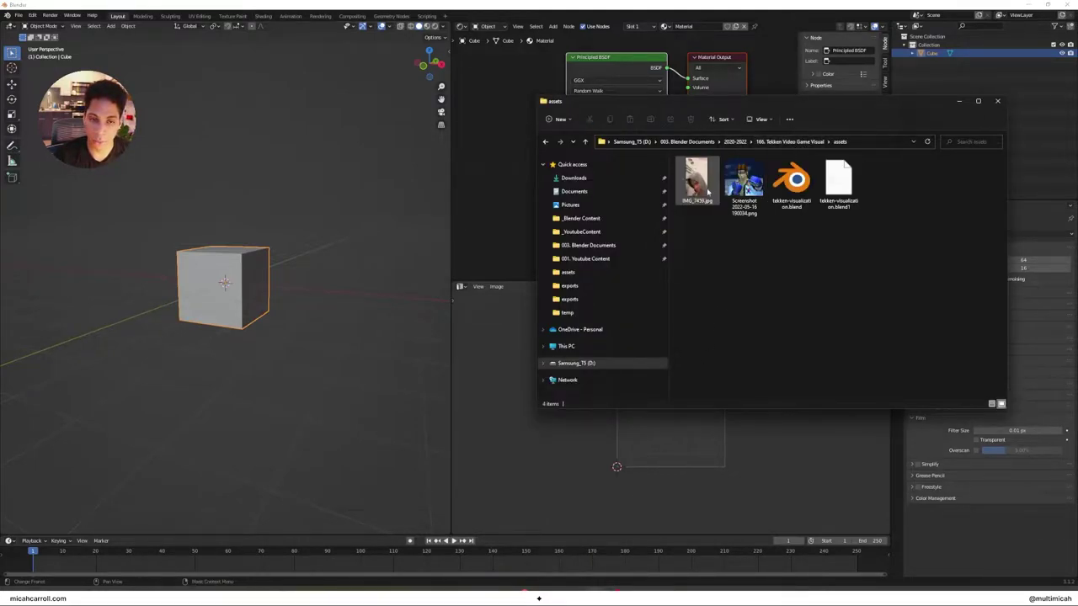
pyautogui.moveTo(706, 192); pyautogui.dragTo(481, 118)
pyautogui.scroll(-3, 540, 138)
pyautogui.moveTo(553, 140); pyautogui.dragTo(630, 150, button='middle')
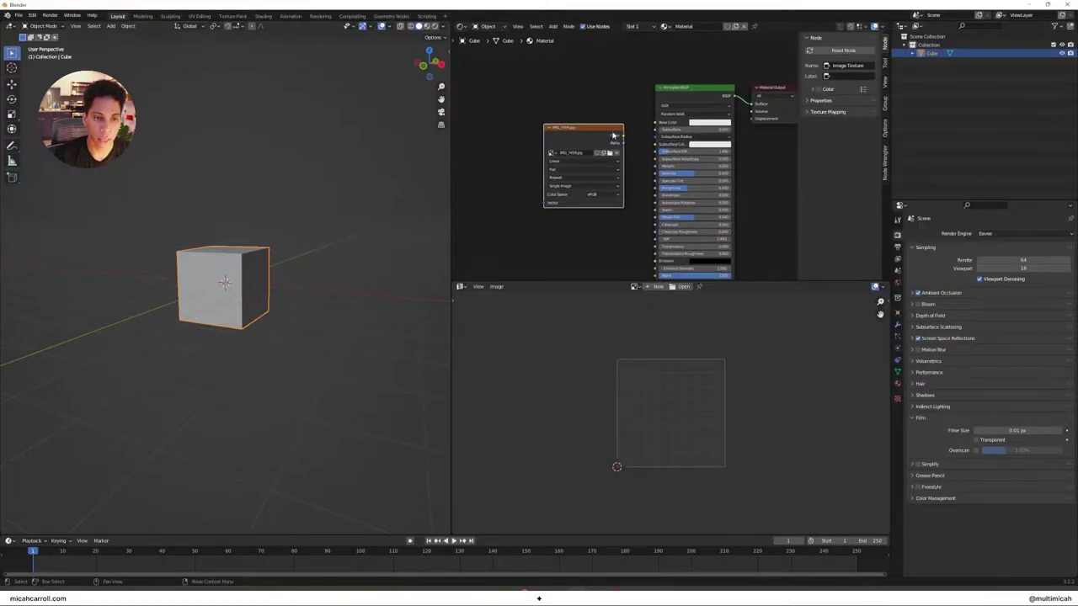
# Step: Connect the image texture's Color output to the Principled BSDF's Base Color and move the image node closer to the shader
pyautogui.moveTo(610, 129); pyautogui.dragTo(655, 123)
pyautogui.moveTo(634, 171); pyautogui.dragTo(643, 159, button='middle')
pyautogui.moveTo(573, 92); pyautogui.dragTo(619, 80)
pyautogui.click(589, 228)
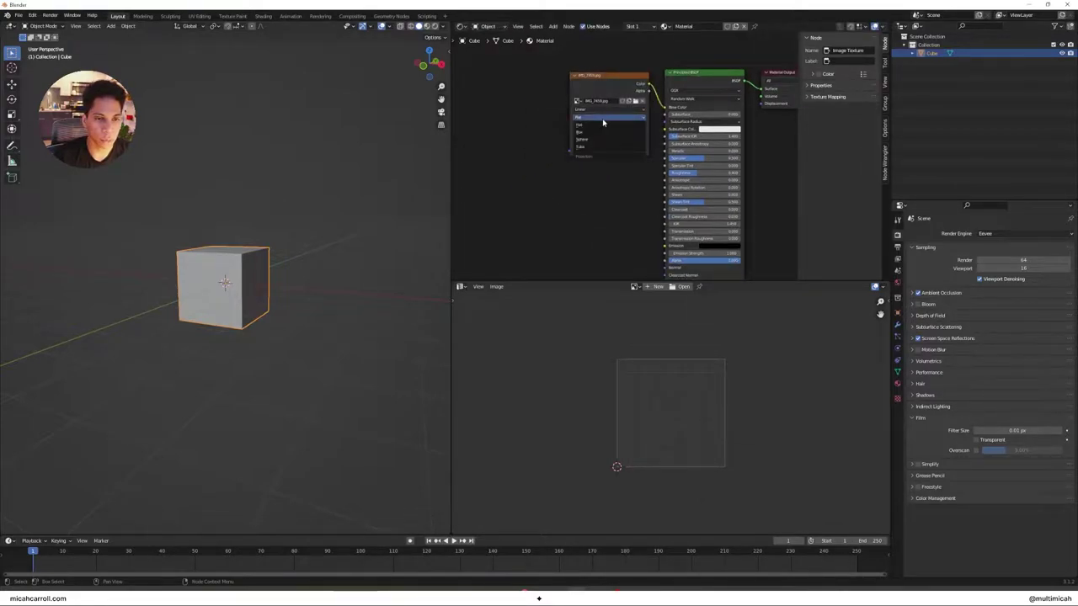
pyautogui.click(610, 110)
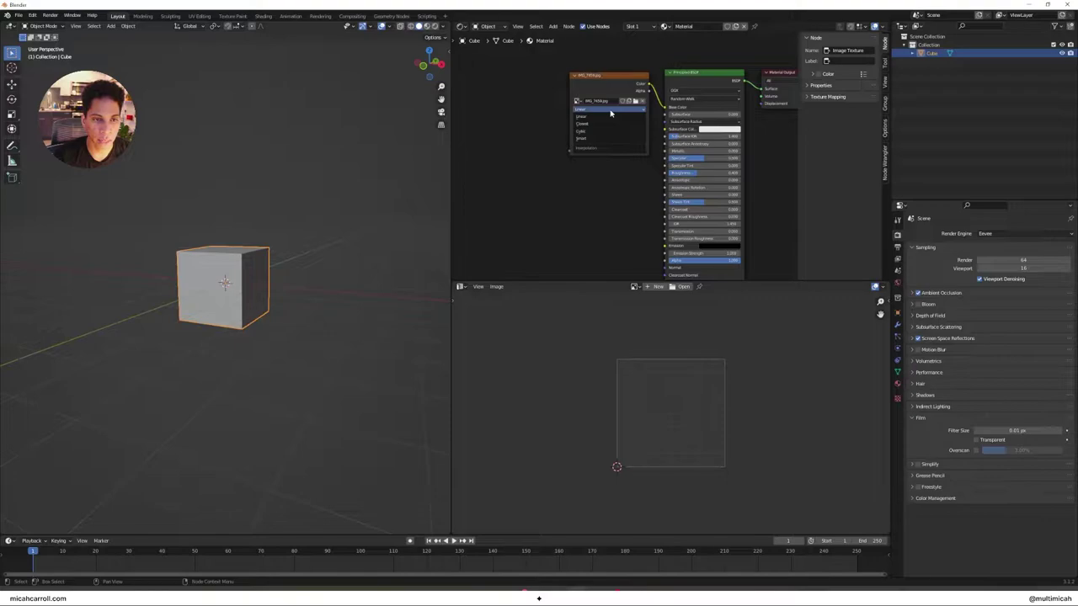
pyautogui.click(611, 110)
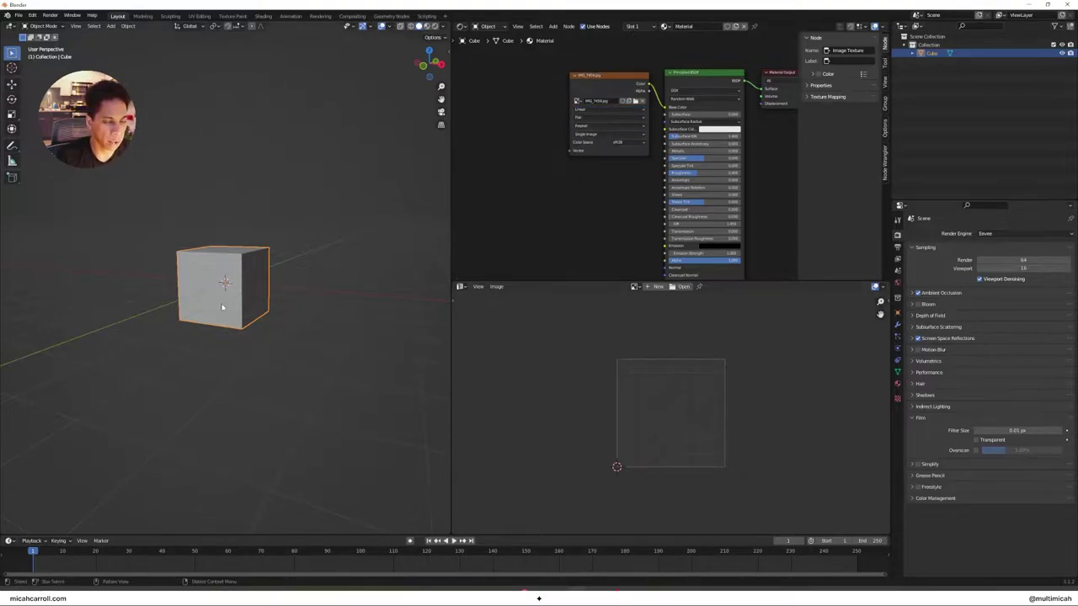
# Step: Switch the 3D viewport to Material Preview shading to show the texture on the cube
pyautogui.moveTo(217, 301)
pyautogui.mouseDown(button='middle')
pyautogui.moveTo(272, 294)
pyautogui.moveTo(230, 293)
pyautogui.moveTo(231, 312)
pyautogui.mouseUp(button='middle')
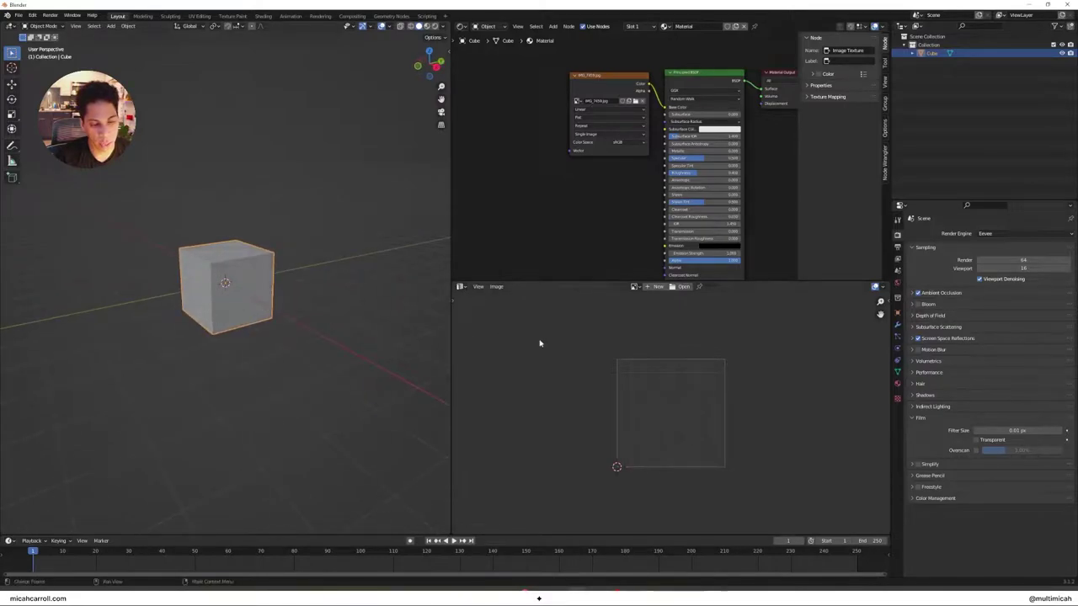
pyautogui.press('z')
pyautogui.click(308, 368)
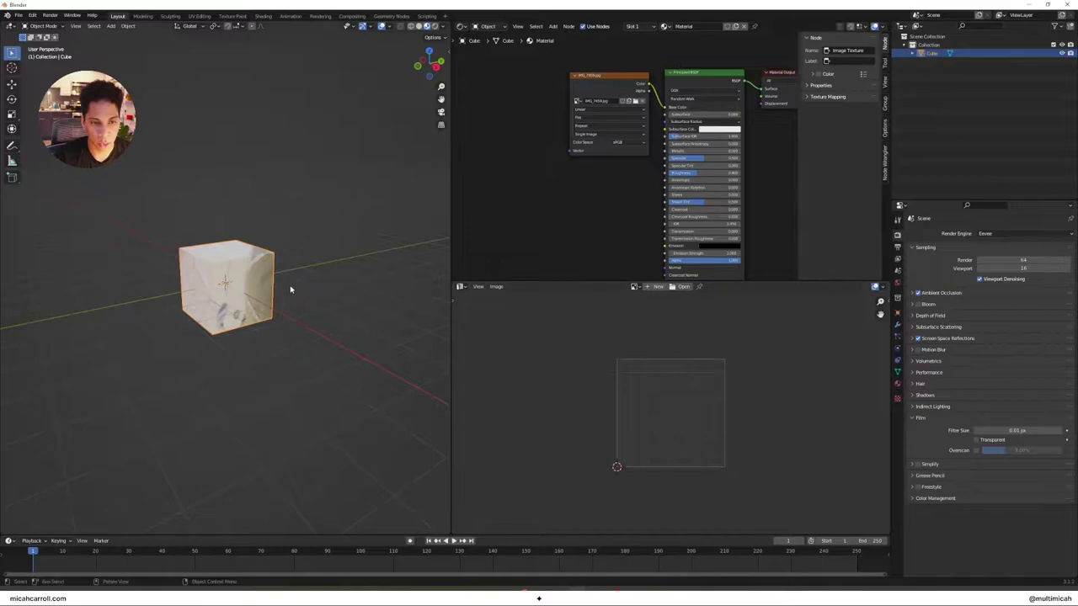
# Step: Load IMG_7459.jpg from the assets folder into the UV Editor as its displayed image
pyautogui.click(650, 287)
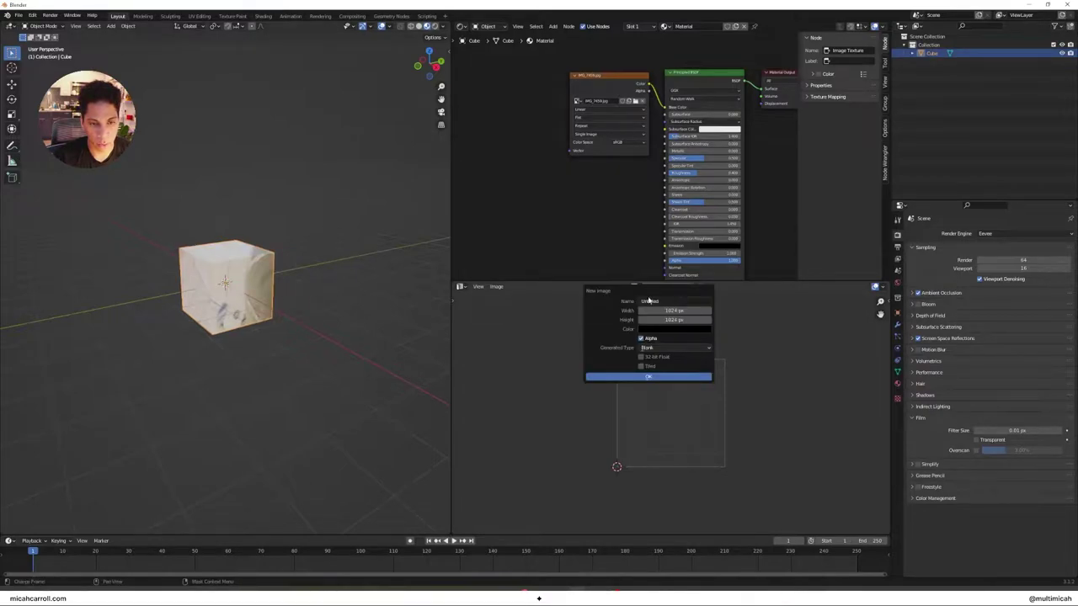
pyautogui.hotkey('alt', 'Tab')
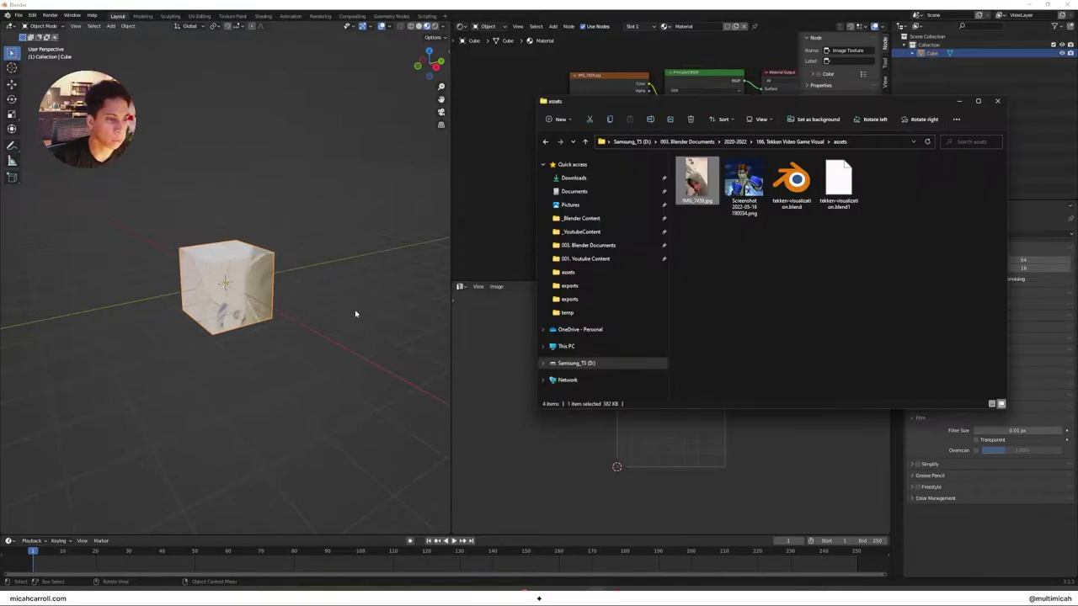
pyautogui.moveTo(696, 180); pyautogui.dragTo(665, 438)
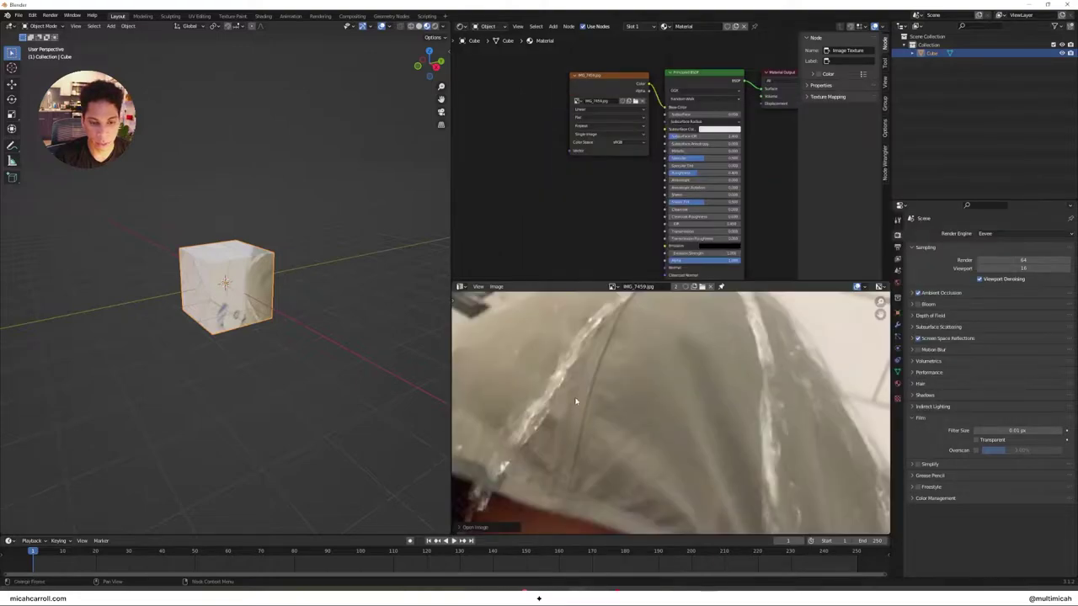
pyautogui.scroll(-5, 581, 401)
# Step: Put the cube in Edit Mode with face selection active
pyautogui.press('Tab')
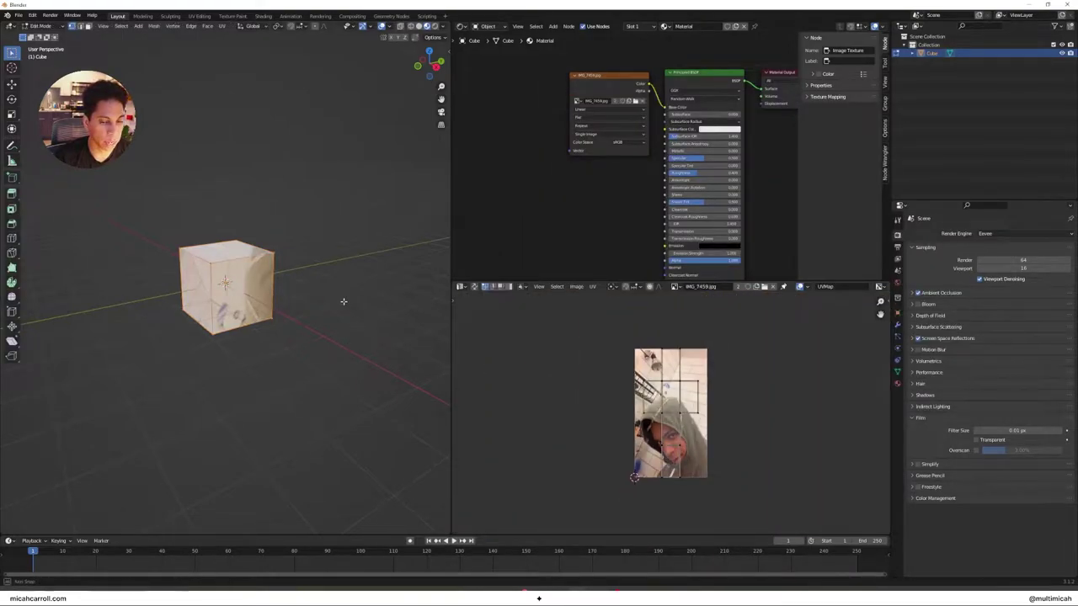
pyautogui.moveTo(343, 300); pyautogui.dragTo(313, 272, button='middle')
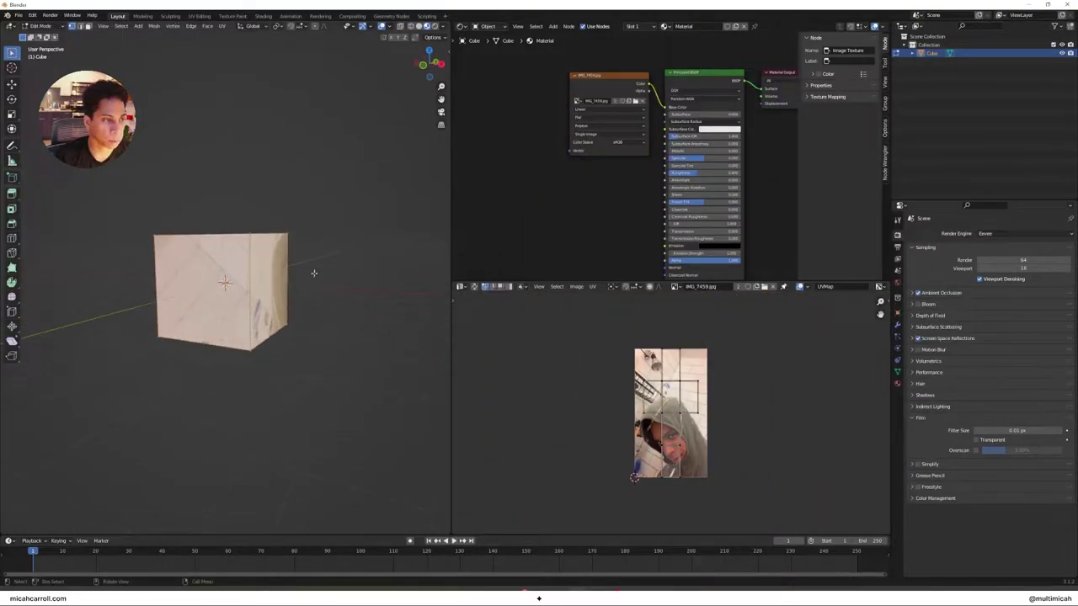
pyautogui.click(88, 26)
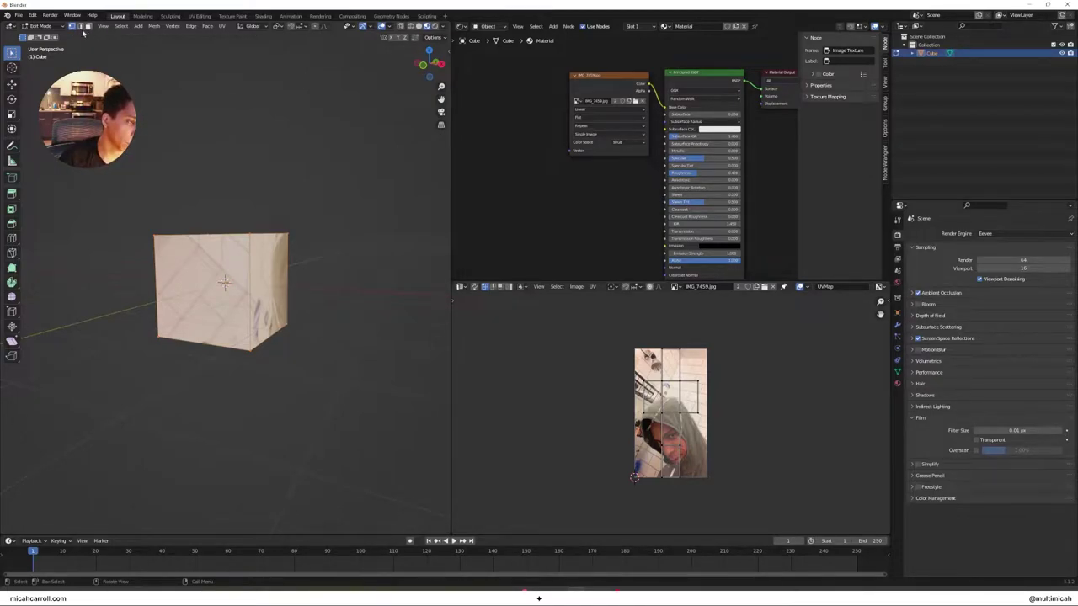
pyautogui.press('Tab')
pyautogui.press('Tab')
pyautogui.click(89, 27)
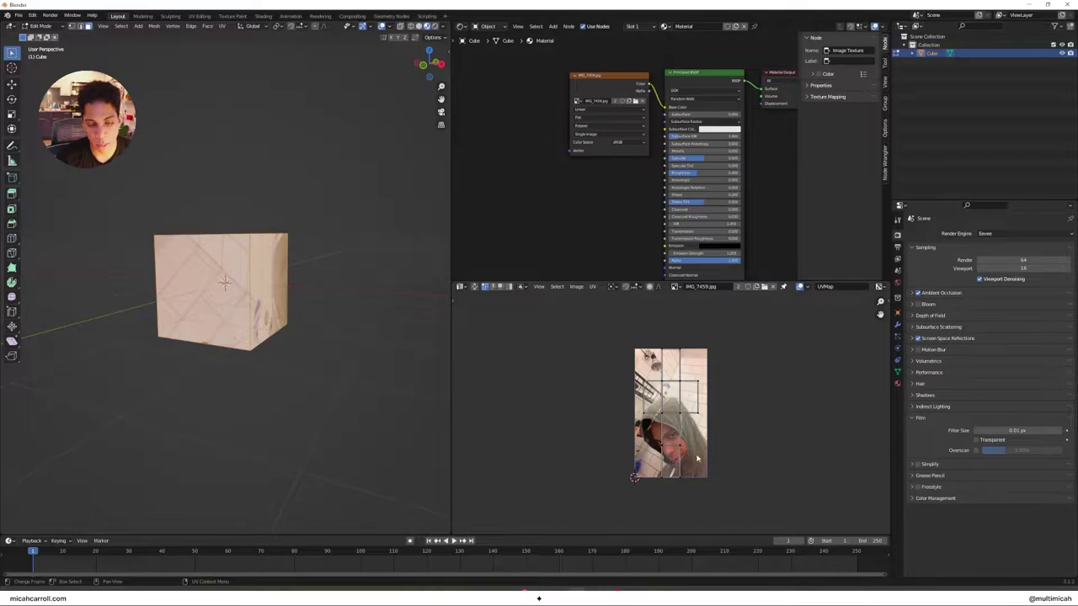
# Step: Reset the UVs of all cube faces so that each face covers the whole image
pyautogui.scroll(3, 719, 454)
pyautogui.scroll(-3, 718, 455)
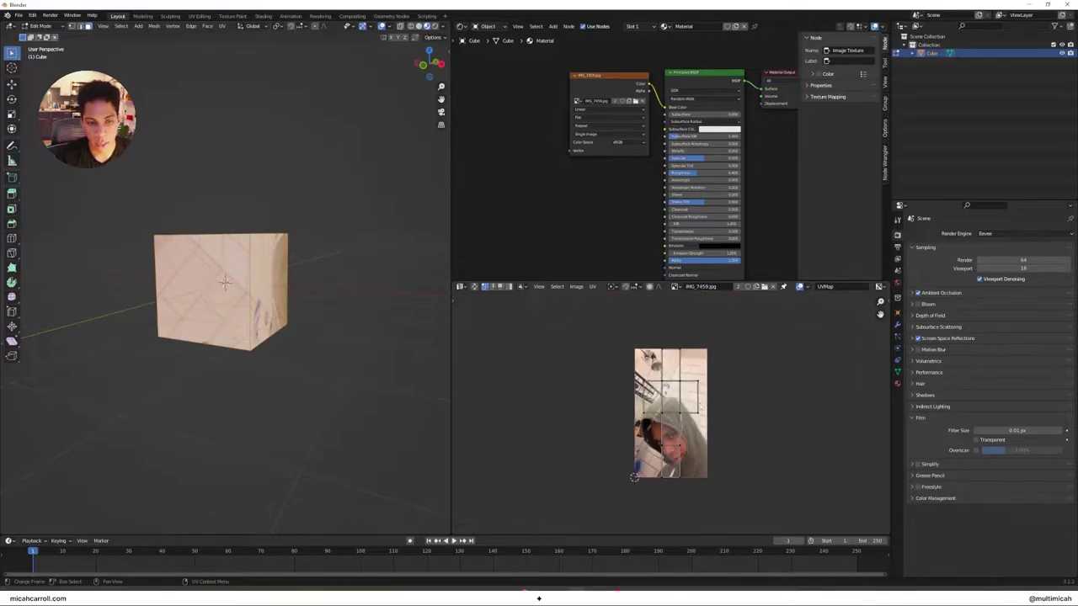
pyautogui.click(593, 287)
pyautogui.click(633, 500)
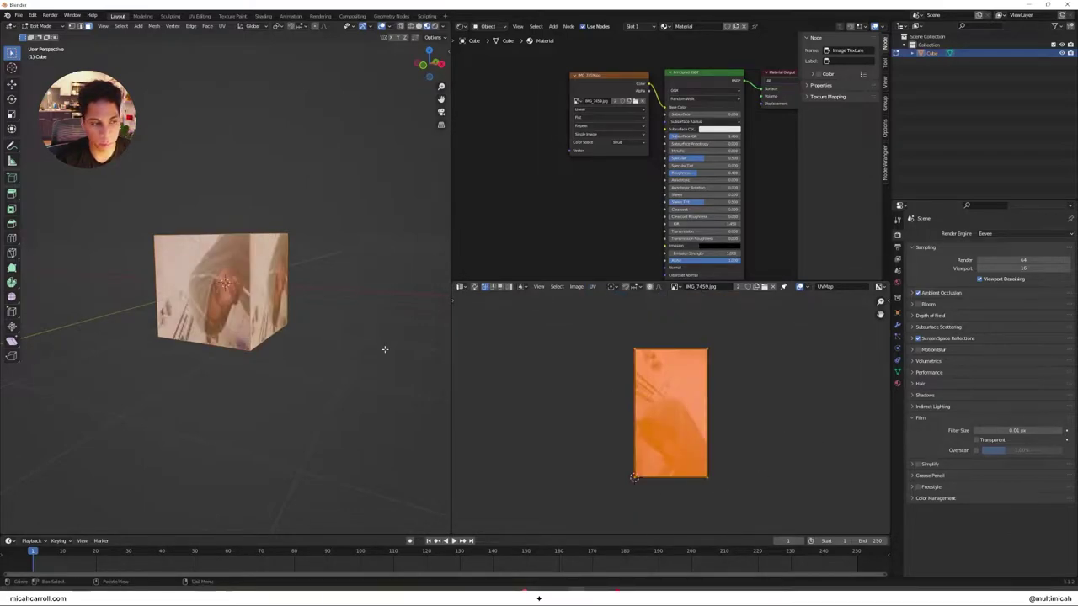
pyautogui.moveTo(298, 344); pyautogui.dragTo(281, 318, button='middle')
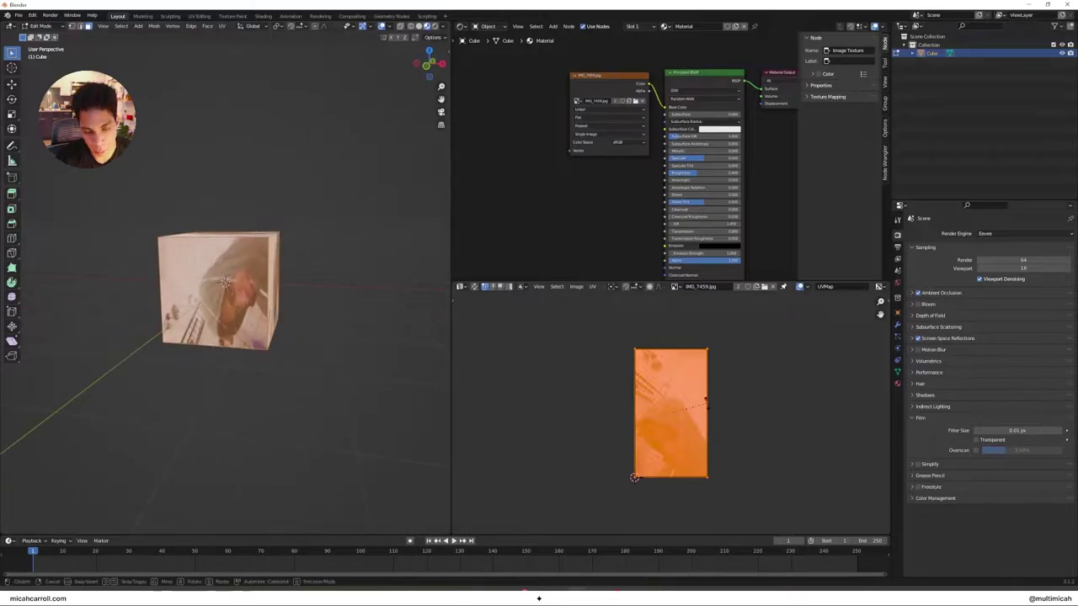
# Step: Rotate all the cube's UVs by 90 degrees in the UV Editor, using the front view to judge the photo's orientation
pyautogui.press('r')
pyautogui.click(676, 369)
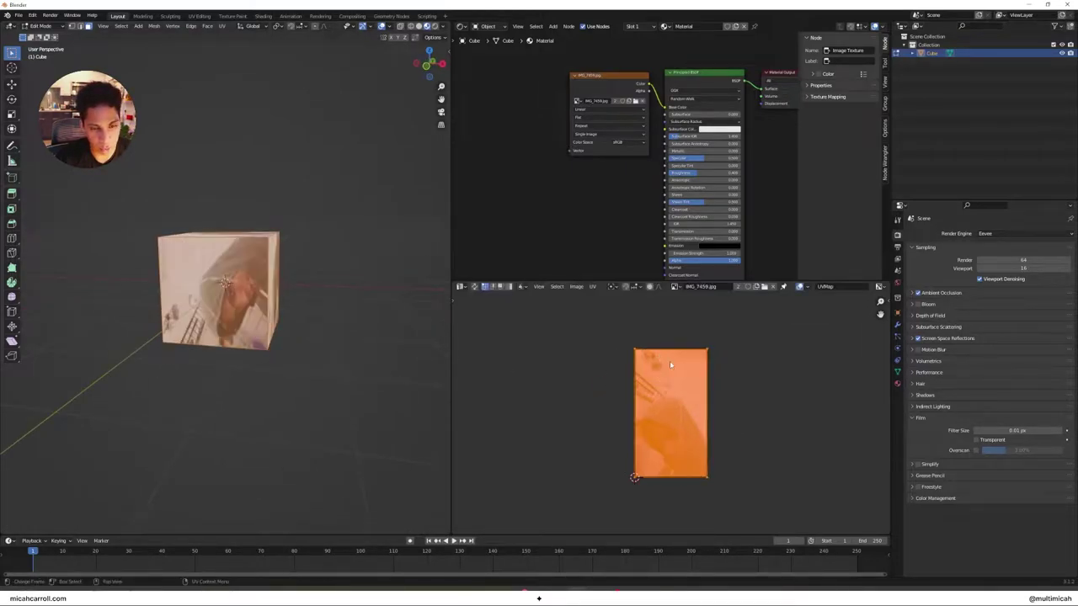
pyautogui.moveTo(233, 361); pyautogui.dragTo(271, 368, button='middle')
pyautogui.press('`')
pyautogui.click(335, 272)
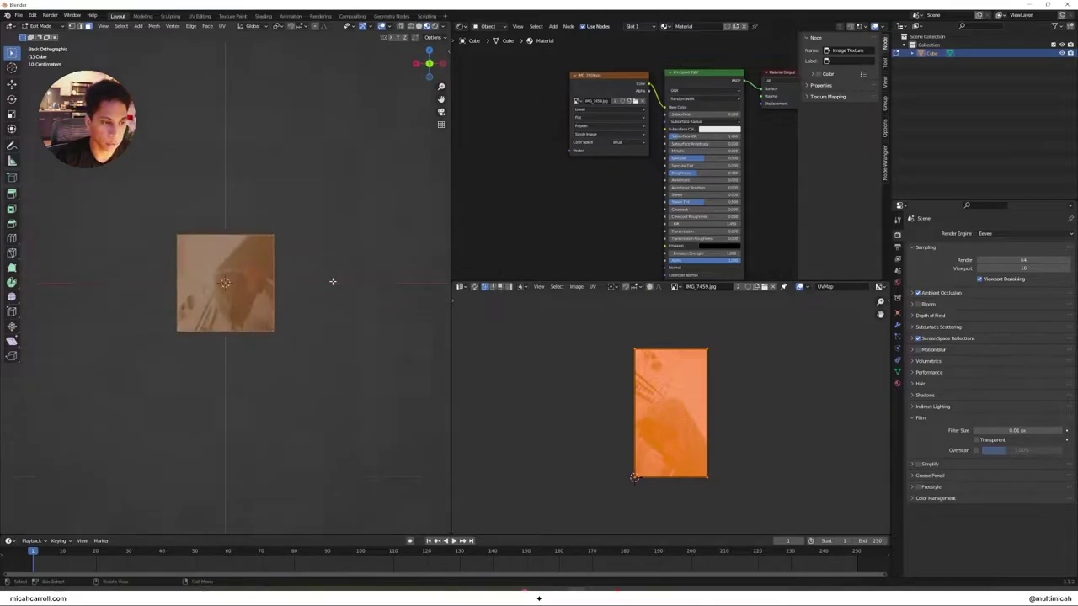
pyautogui.press('KP_1')
pyautogui.scroll(5, 287, 322)
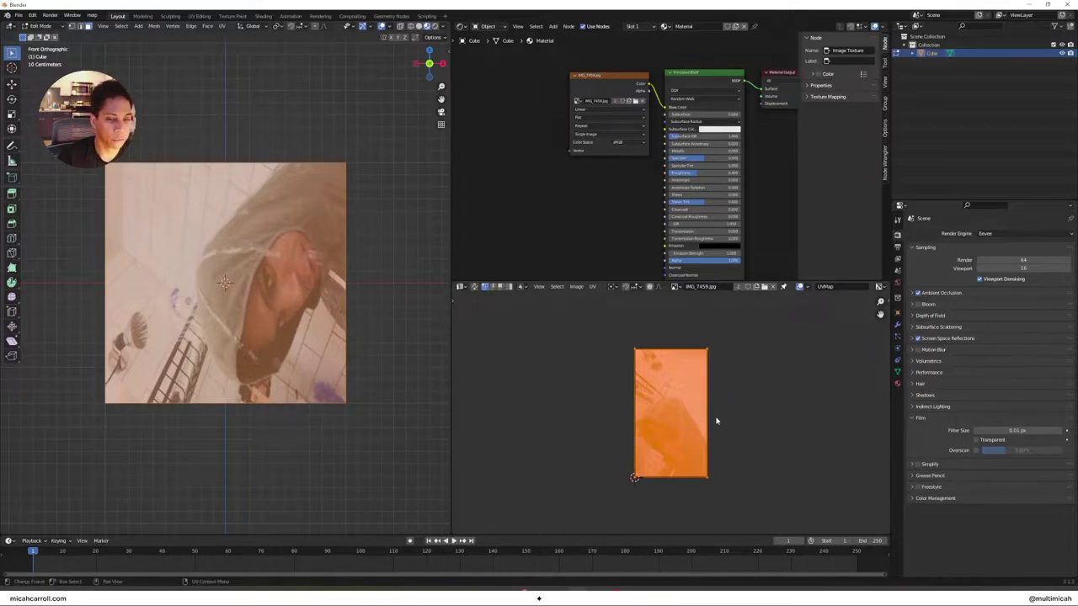
pyautogui.press('r')
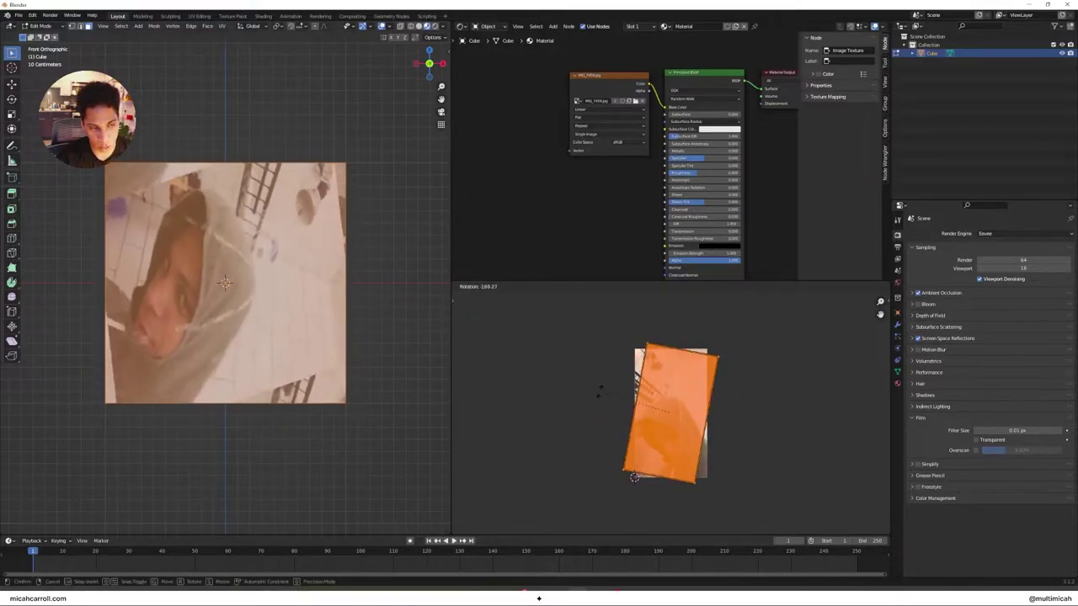
pyautogui.click(693, 430)
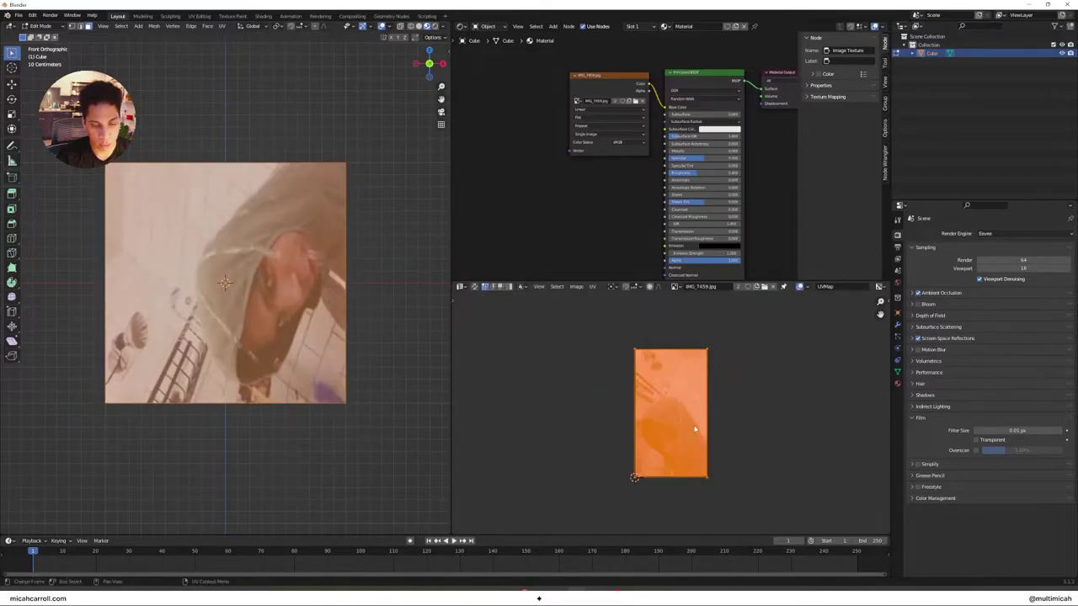
pyautogui.press('r')
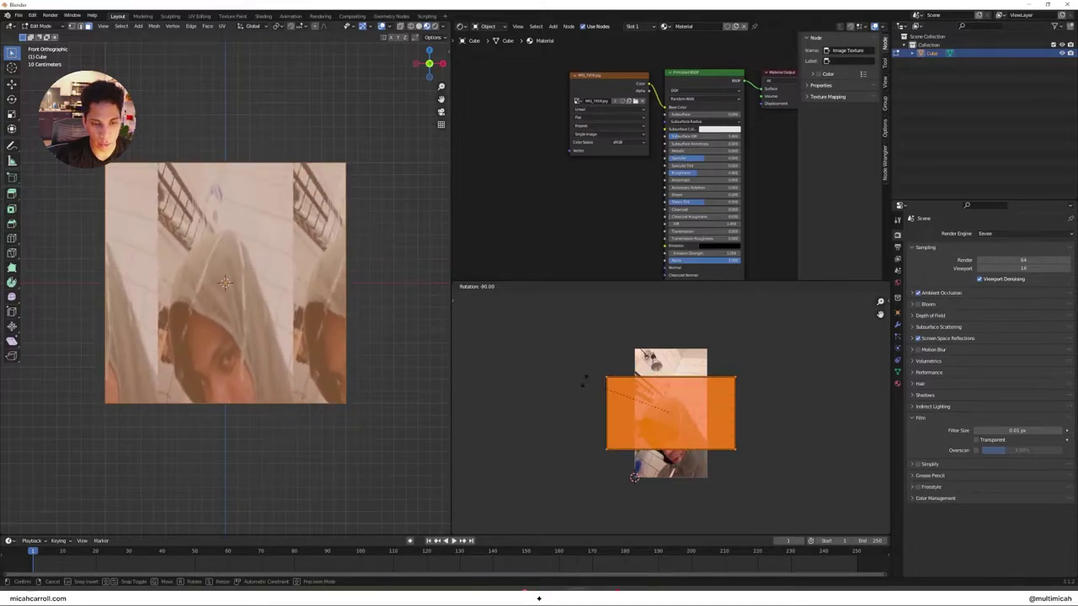
pyautogui.click(585, 379)
# Step: Scale the UVs by a negative factor along X to mirror them and narrow them to roughly the photo's width
pyautogui.press('s')
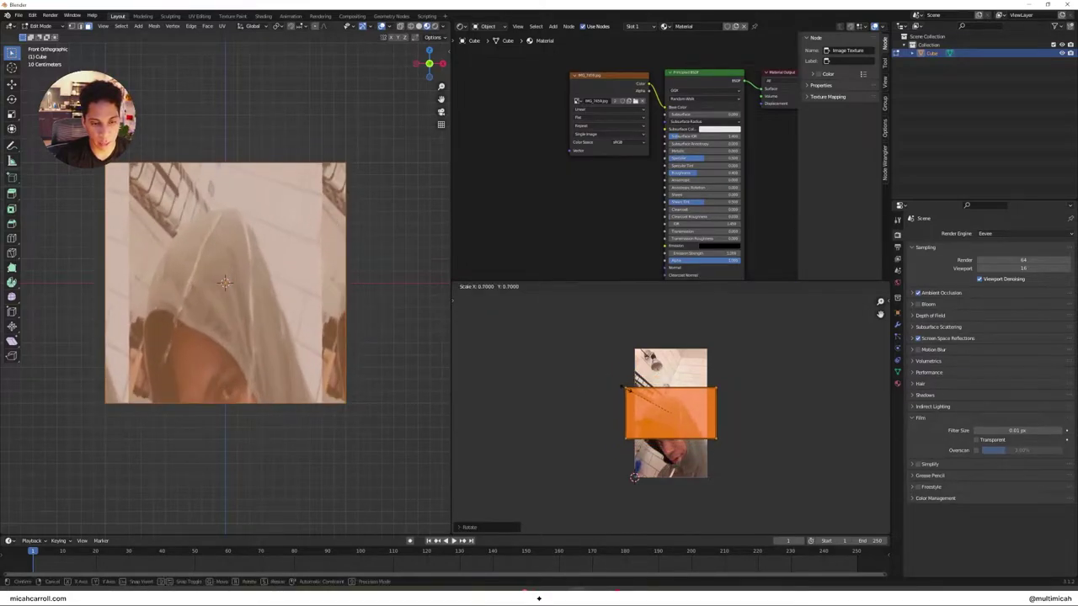
pyautogui.press('y')
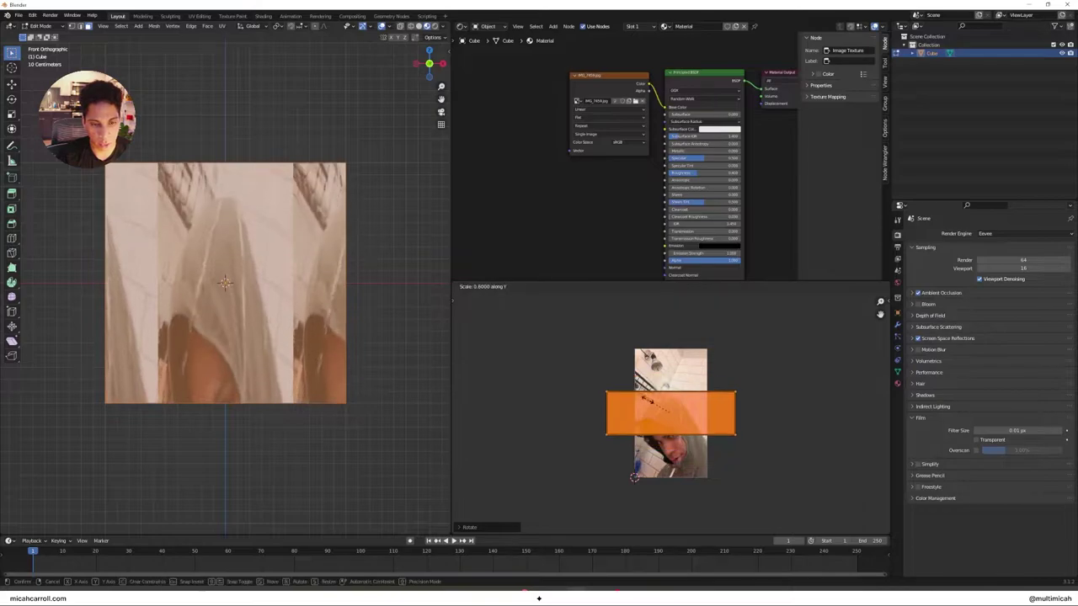
pyautogui.press('x')
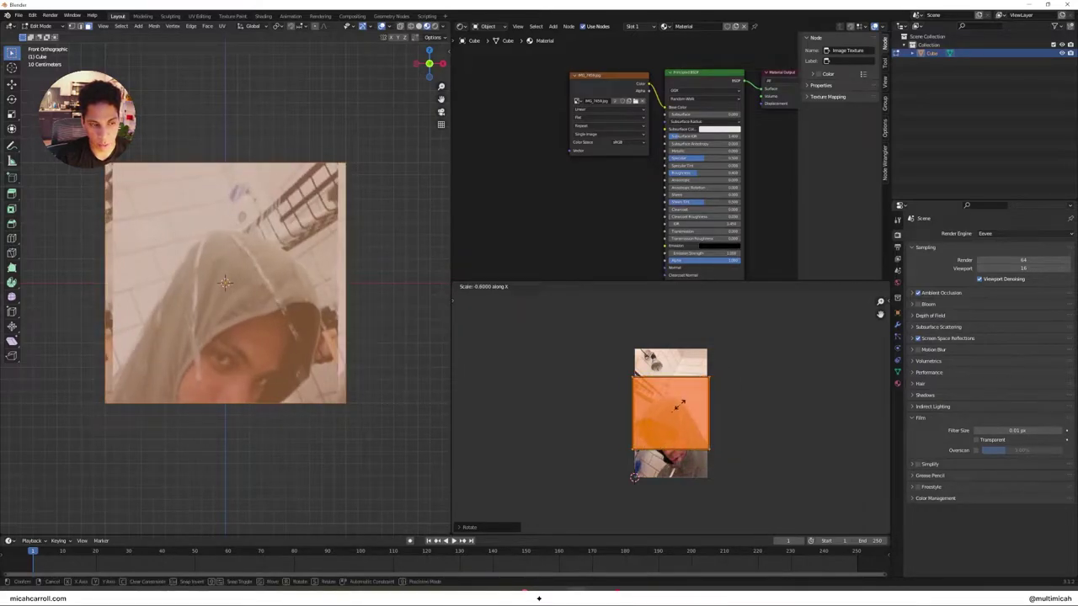
pyautogui.click(680, 403)
# Step: Move the UVs down over the hooded face and scale them to 0.9 so they fit inside the photo's edges
pyautogui.press('g')
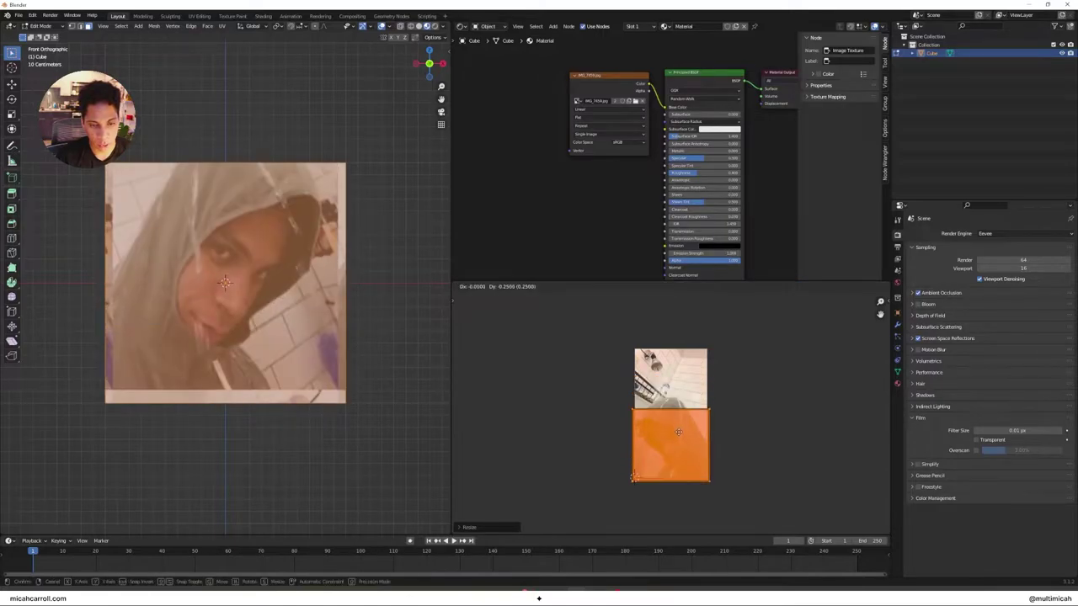
pyautogui.click(680, 425)
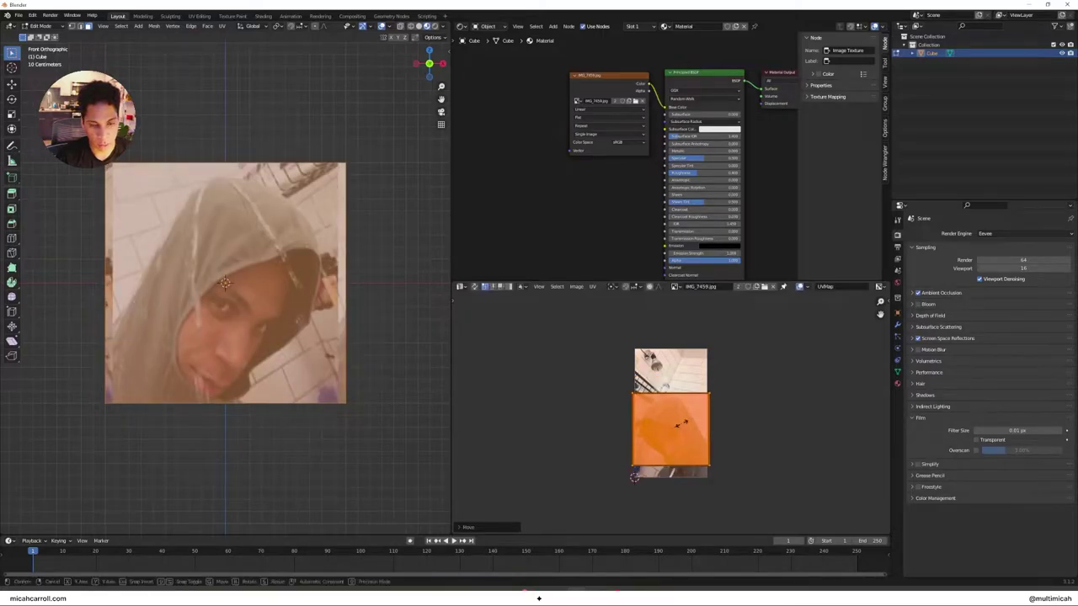
pyautogui.press('s')
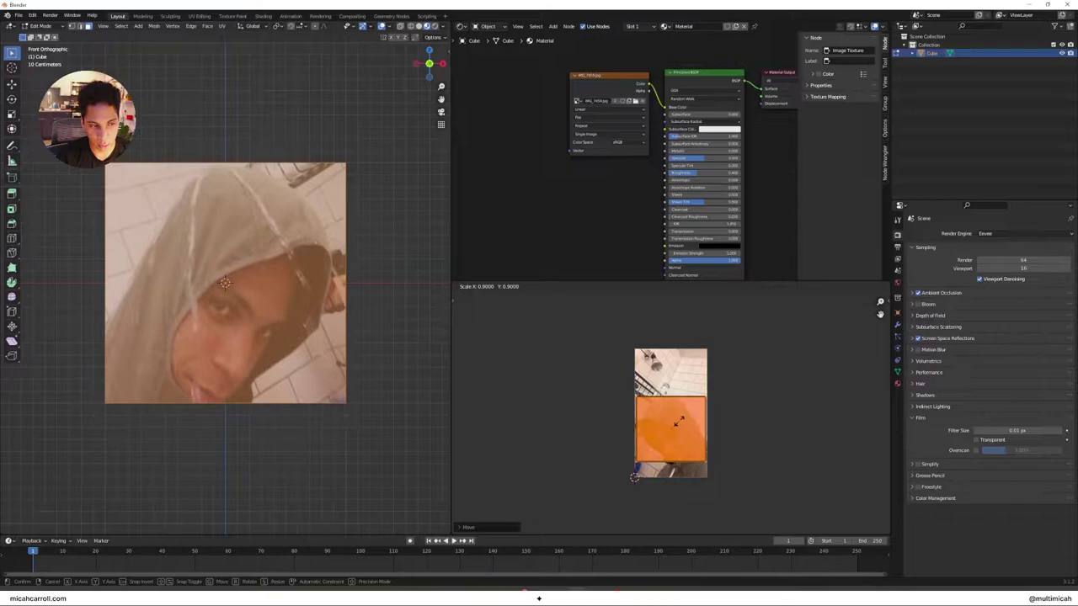
pyautogui.click(679, 421)
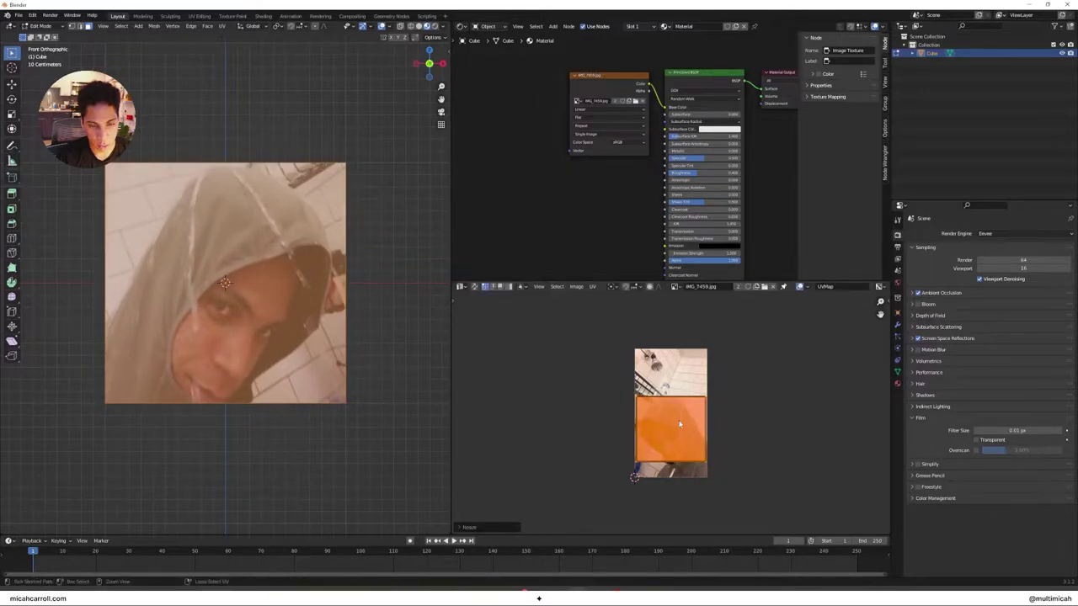
pyautogui.click(581, 404)
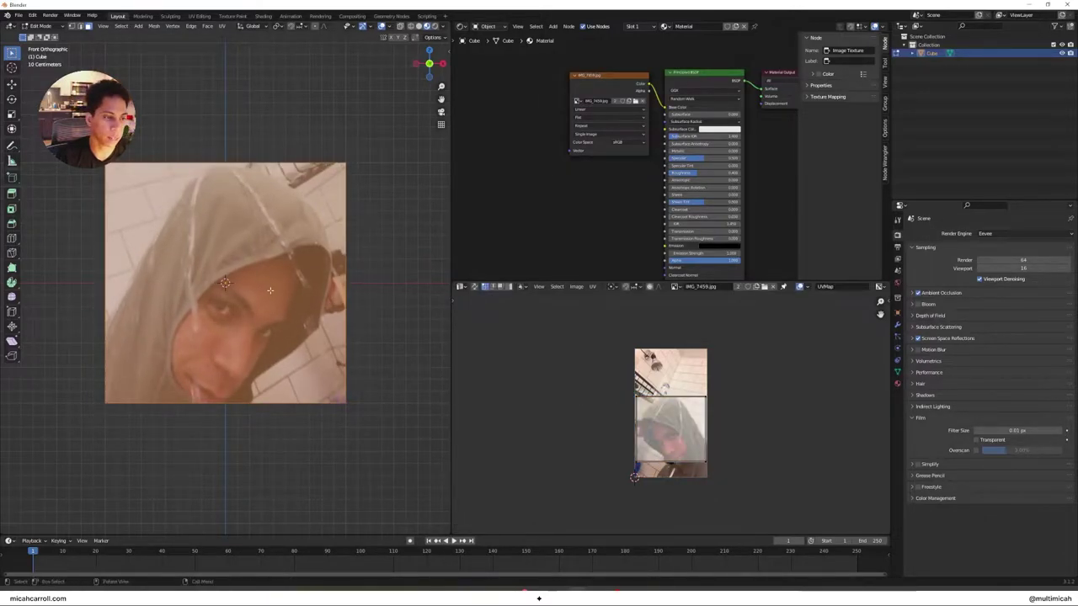
# Step: Return the cube to Object Mode, deselect it and inspect the photo on its faces from different angles
pyautogui.moveTo(254, 287); pyautogui.dragTo(304, 309, button='middle')
pyautogui.press('Tab')
pyautogui.scroll(-5, 303, 308)
pyautogui.scroll(7, 303, 309)
pyautogui.moveTo(429, 313); pyautogui.dragTo(395, 332, button='middle')
pyautogui.scroll(-1, 396, 390)
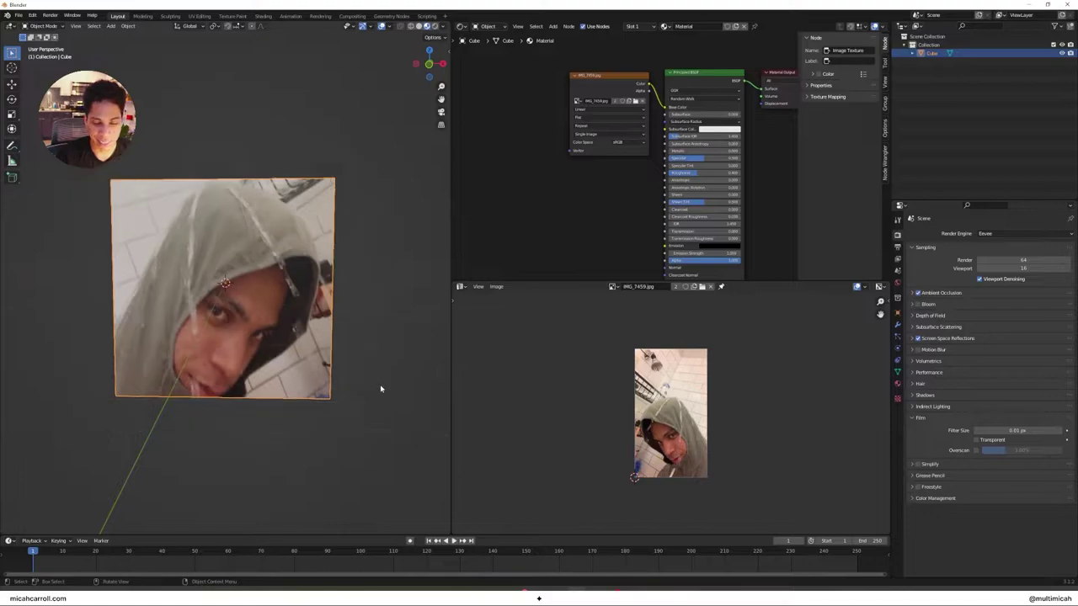
pyautogui.click(320, 416)
pyautogui.scroll(-1, 315, 381)
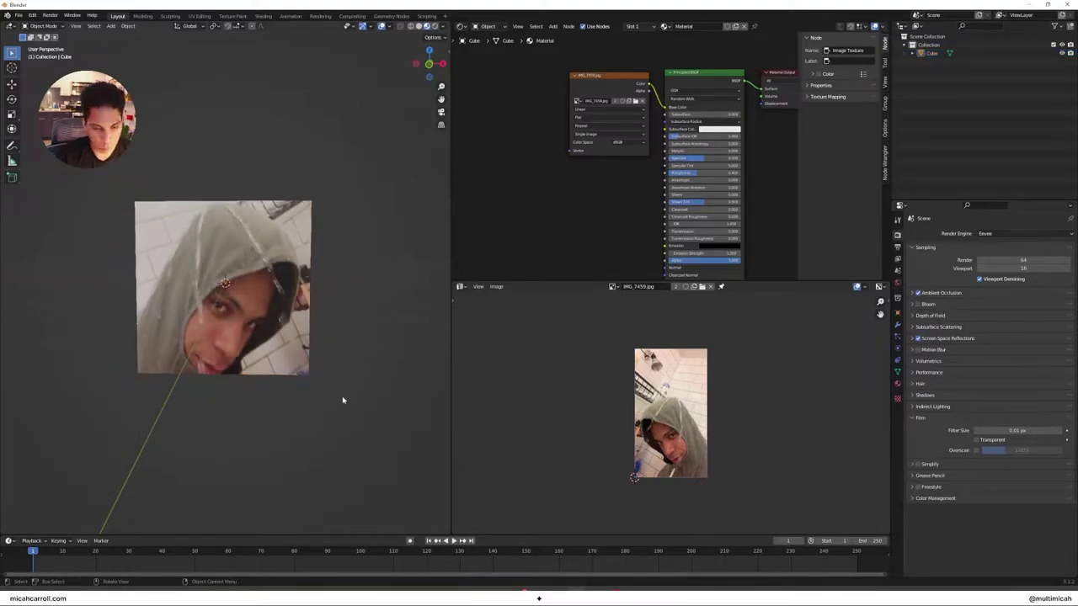
pyautogui.moveTo(344, 390); pyautogui.dragTo(286, 391, button='middle')
# Step: Select the cube and show its transform values in both the viewport and the object properties
pyautogui.press('n')
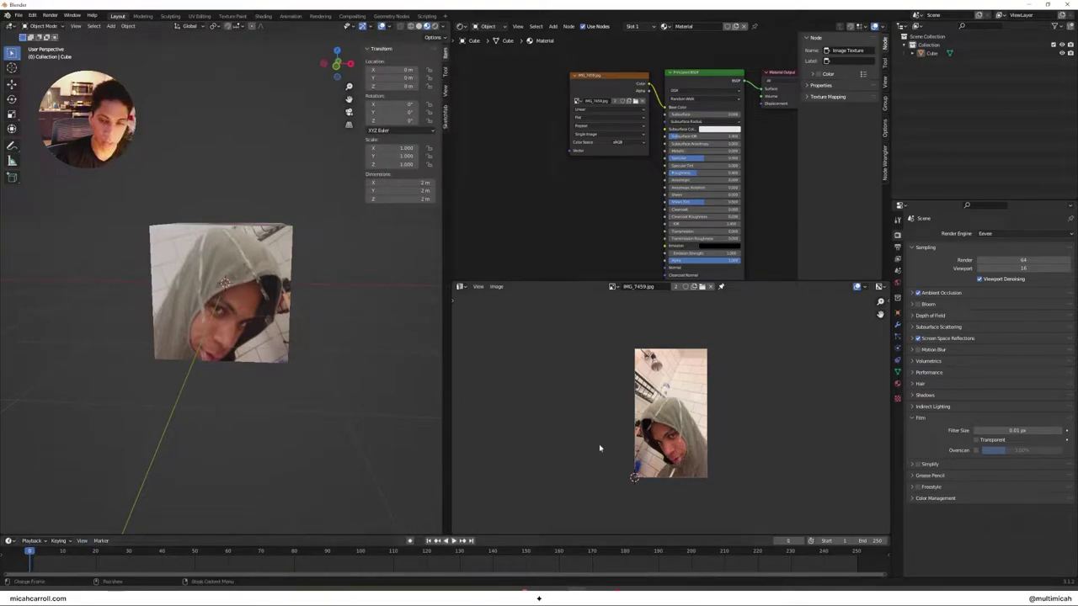
pyautogui.click(898, 311)
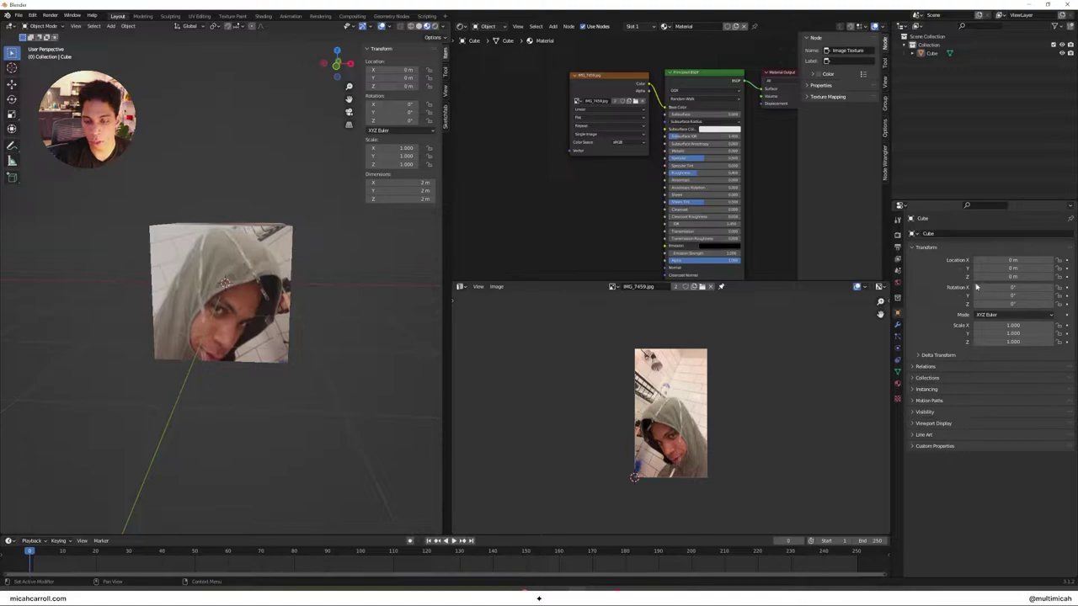
pyautogui.click(287, 308)
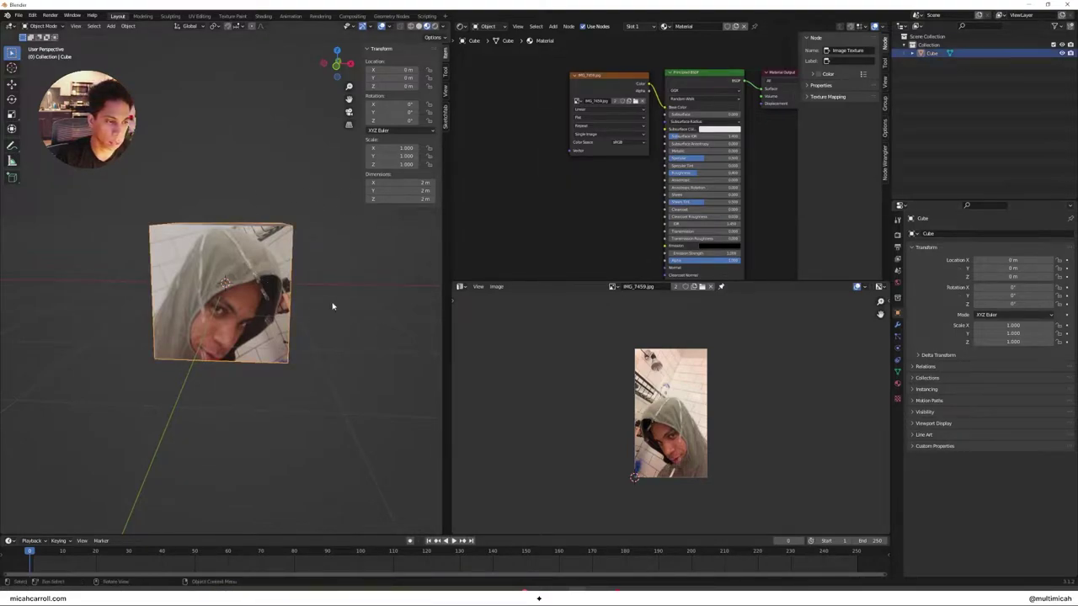
# Step: Keyframe the cube's Z location at the first frame and set it to 360 m at frame 250
pyautogui.rightClick(1015, 276)
pyautogui.click(1015, 284)
pyautogui.hotkey('shift', 'Right')
pyautogui.doubleClick(980, 276)
pyautogui.write('360')
pyautogui.press('Return')
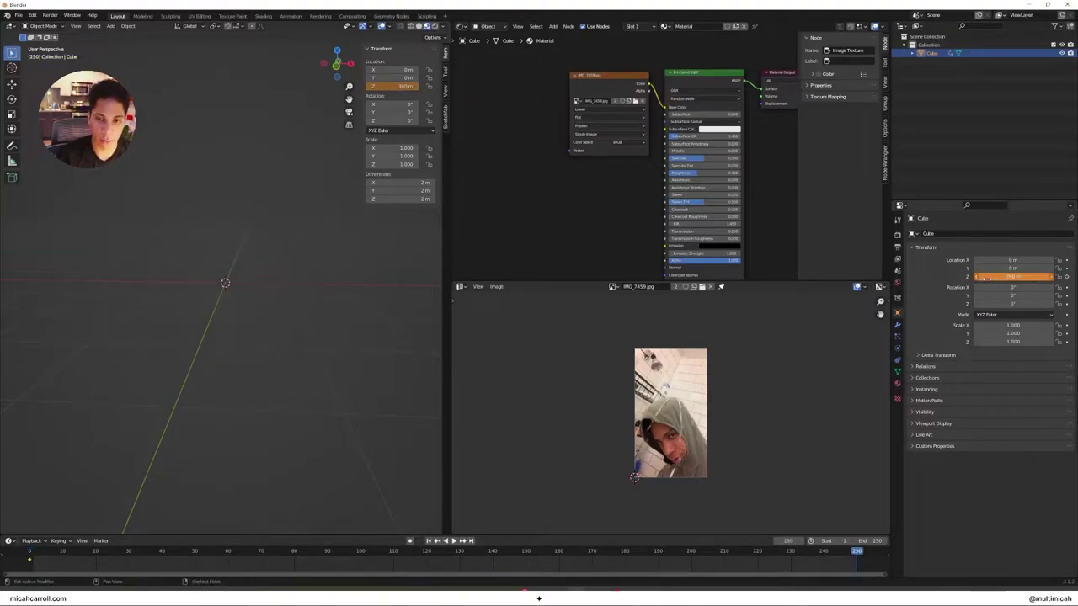
# Step: Undo the Z location change and remove the Z location keyframe at frame 0
pyautogui.moveTo(378, 330); pyautogui.dragTo(301, 359, button='middle')
pyautogui.hotkey('ctrl', 'z')
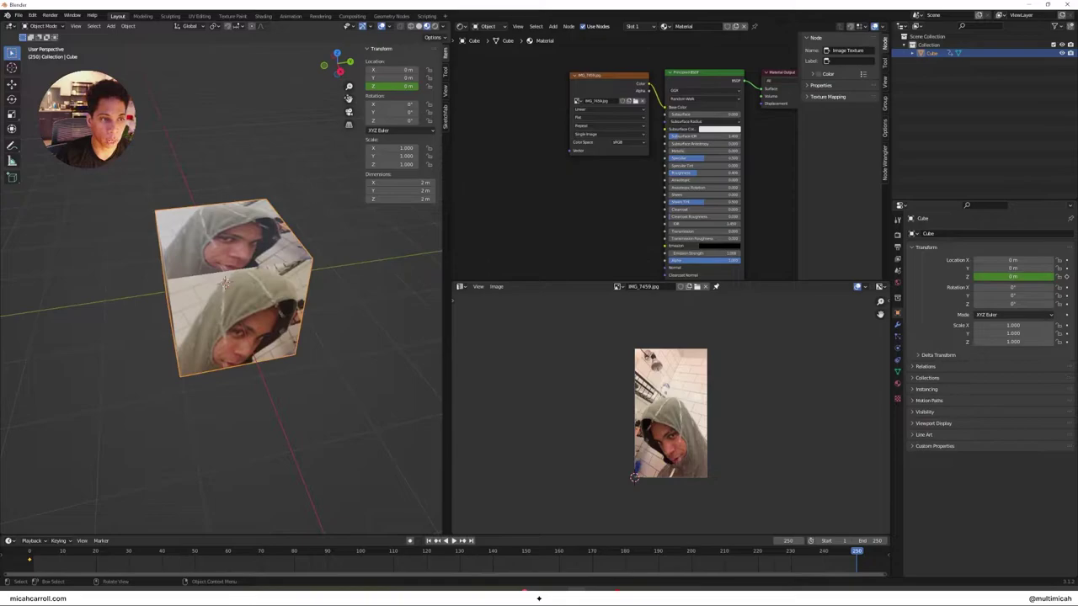
pyautogui.hotkey('shift', 'Left')
pyautogui.click(1067, 276)
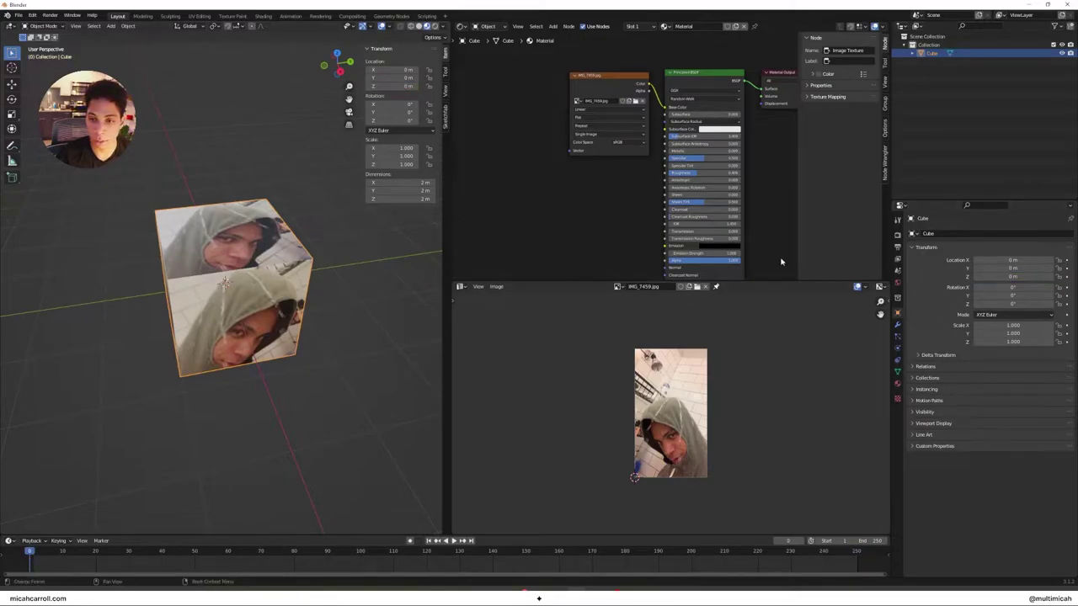
# Step: Keyframe the cube's Z rotation at 0° on frame 0 and at 360° on frame 250
pyautogui.rightClick(391, 121)
pyautogui.click(393, 121)
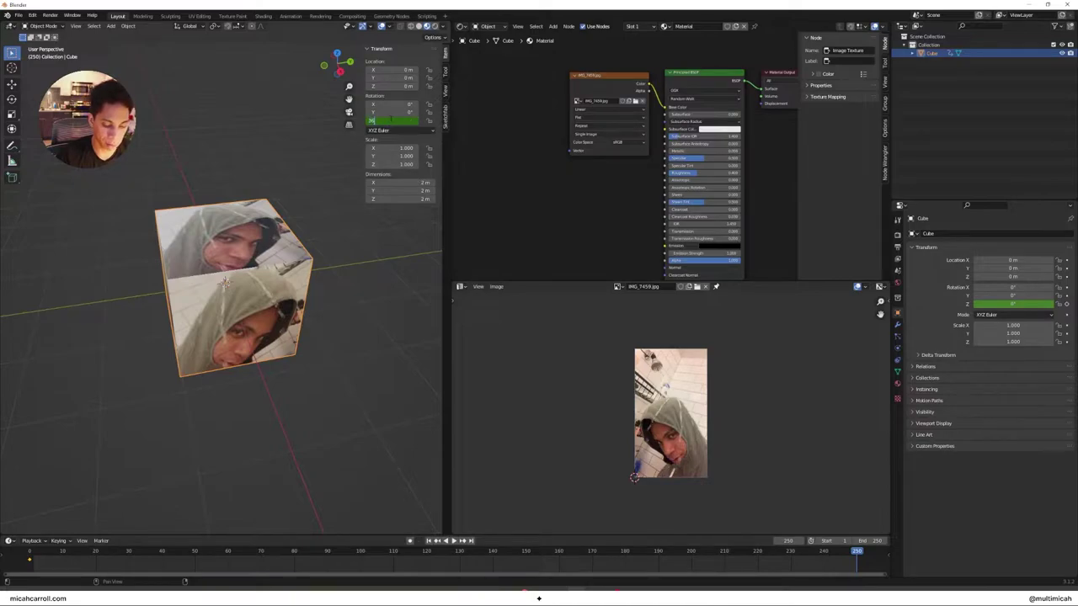
pyautogui.rightClick(392, 120)
pyautogui.click(392, 118)
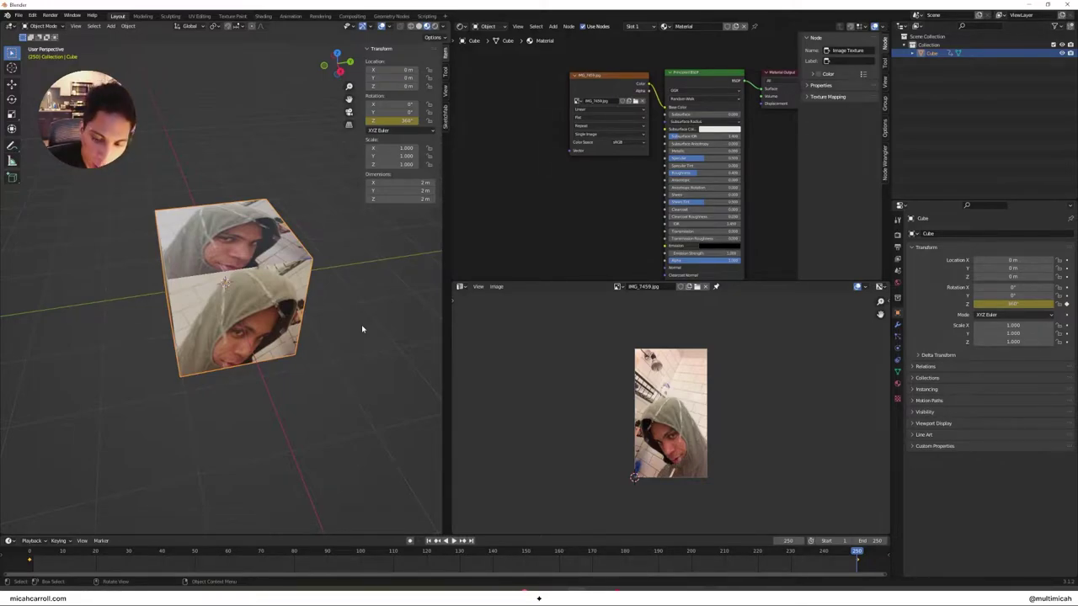
# Step: Play back the start of the cube's rotation, return to frame 0 and deselect the cube
pyautogui.moveTo(359, 363); pyautogui.dragTo(306, 322, button='middle')
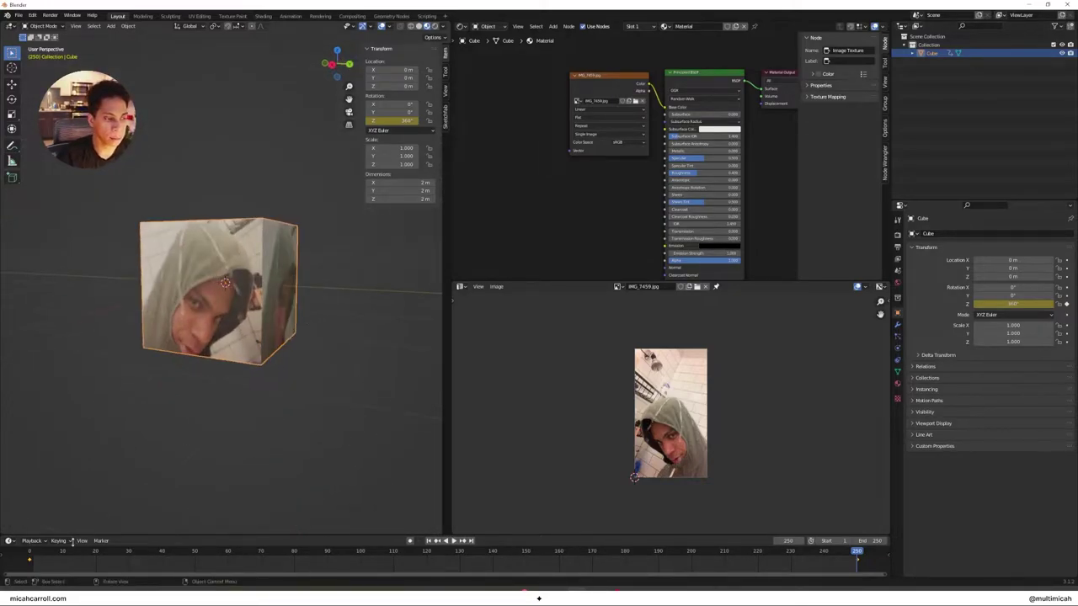
pyautogui.click(30, 552)
pyautogui.press('space')
pyautogui.press('space')
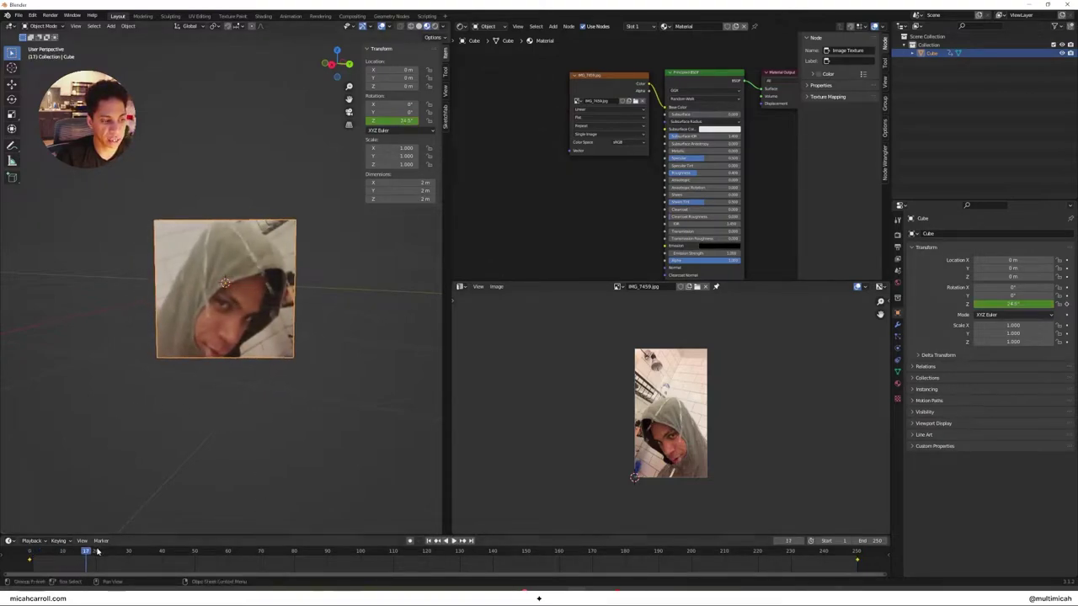
pyautogui.moveTo(97, 551); pyautogui.dragTo(30, 552)
pyautogui.click(183, 413)
pyautogui.moveTo(183, 412); pyautogui.dragTo(205, 438, button='middle')
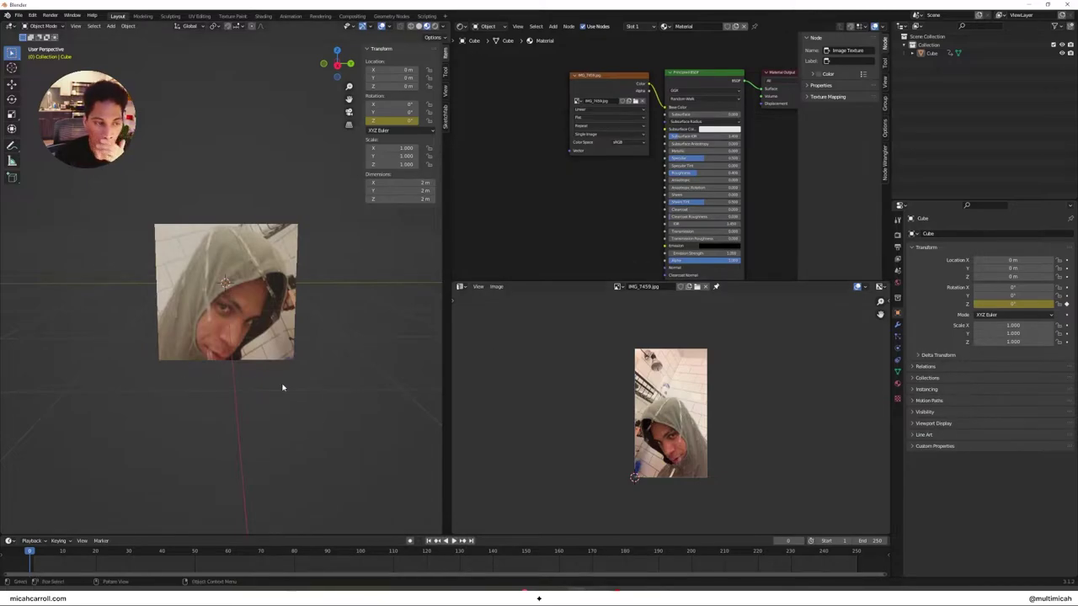
# Step: Save the project as tutorial.blend in the assets folder of the Tekken Video Game Visual project
pyautogui.hotkey('ctrl', 's')
pyautogui.press('Escape')
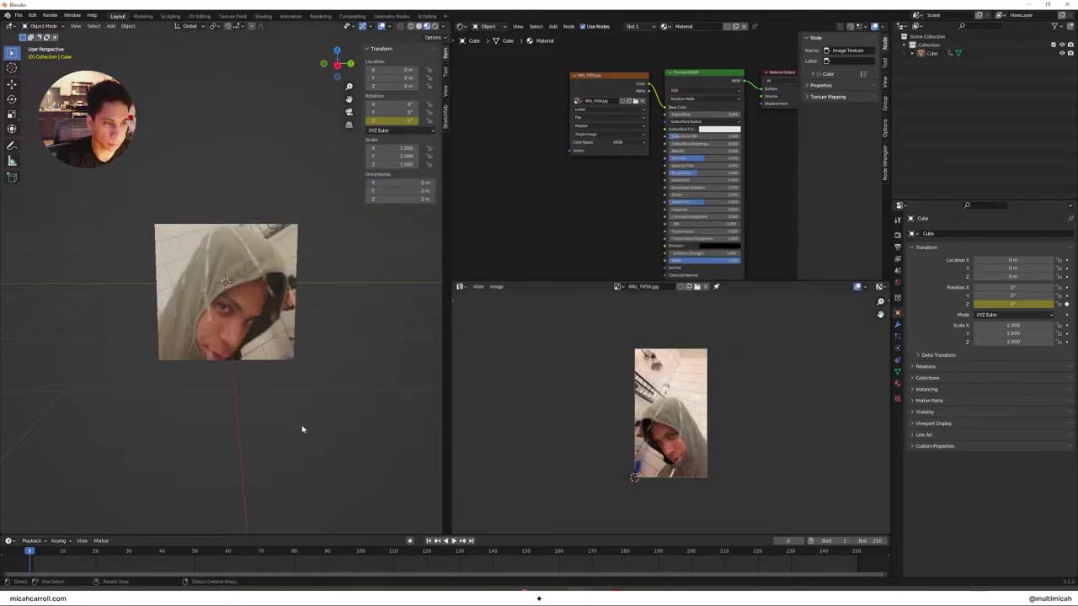
pyautogui.hotkey('ctrl', 's')
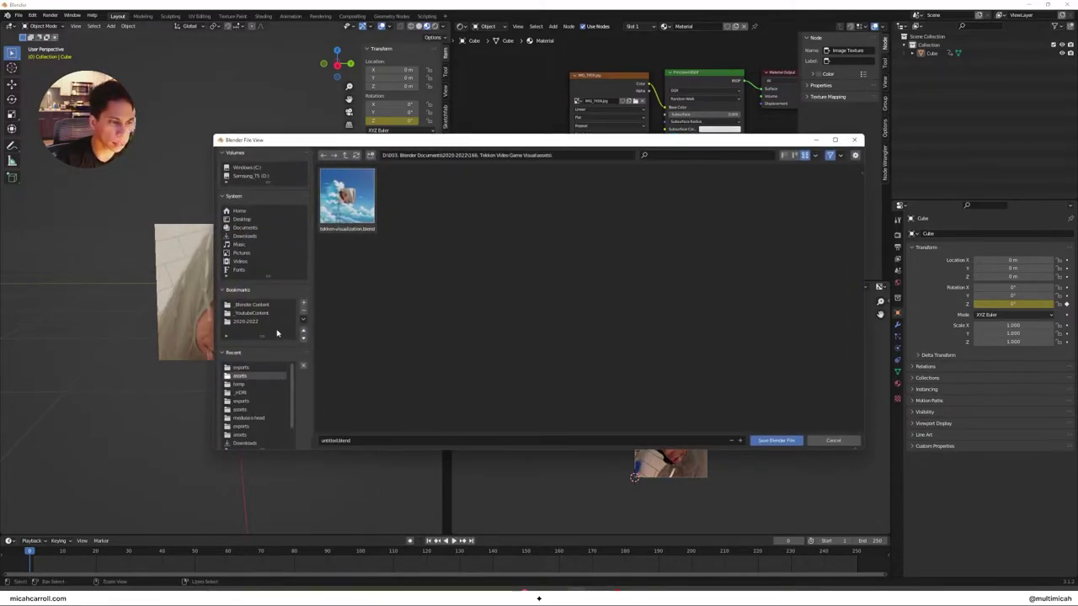
pyautogui.click(268, 322)
pyautogui.doubleClick(343, 221)
pyautogui.doubleClick(388, 218)
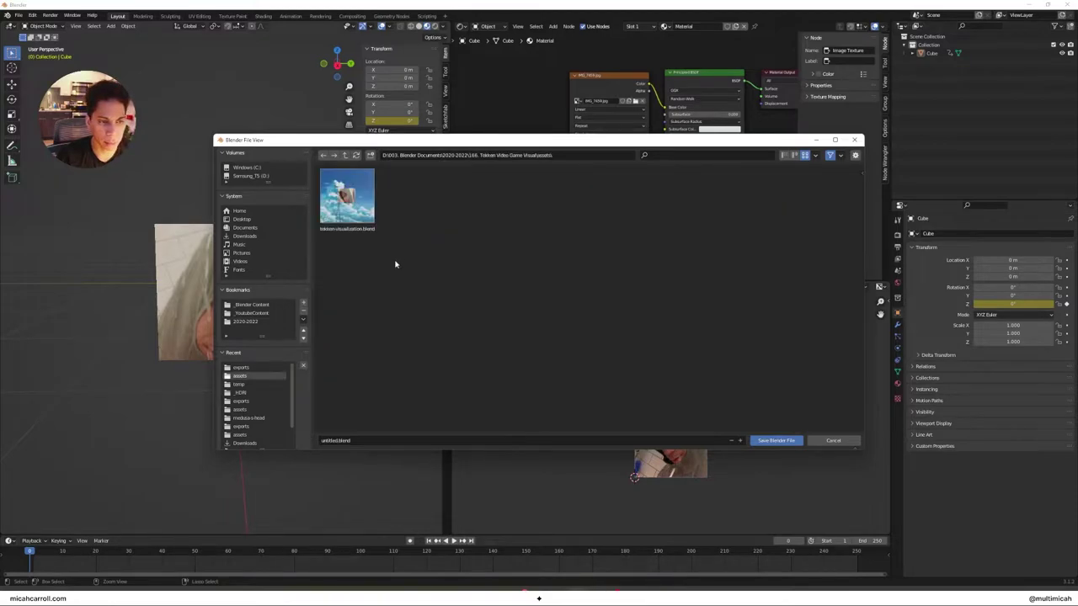
pyautogui.click(336, 440)
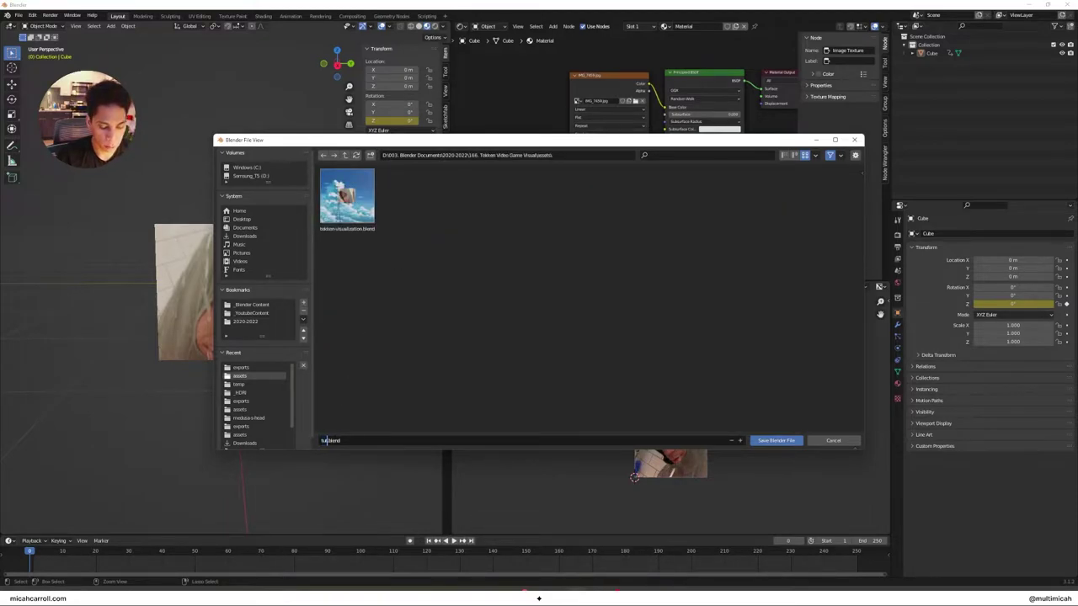
pyautogui.click(775, 440)
# Step: Show the render properties and preview the cube in Rendered viewport shading
pyautogui.click(898, 235)
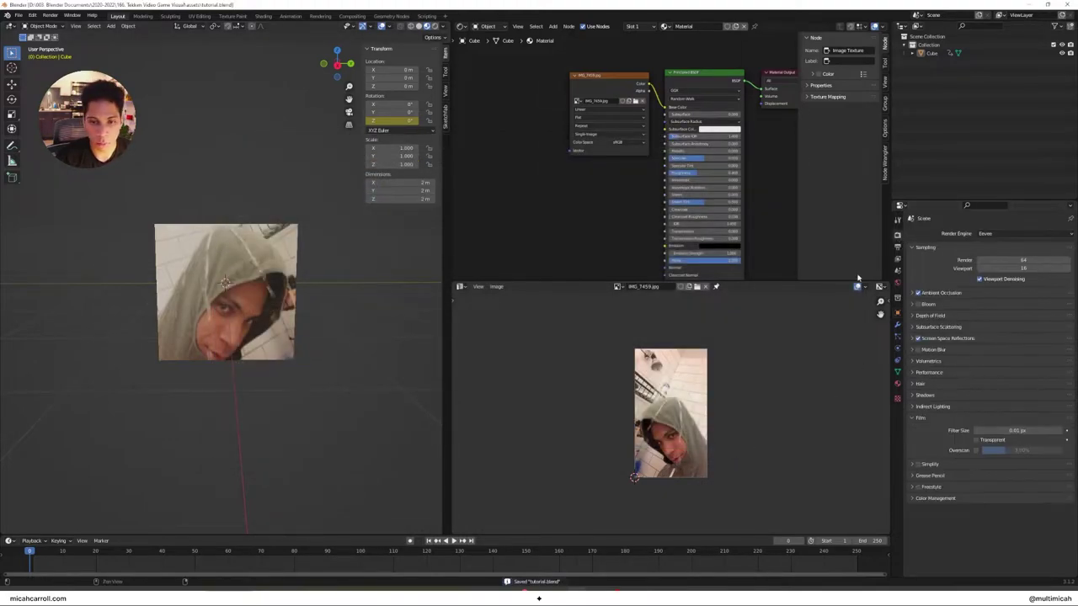
pyautogui.press('z')
pyautogui.click(207, 337)
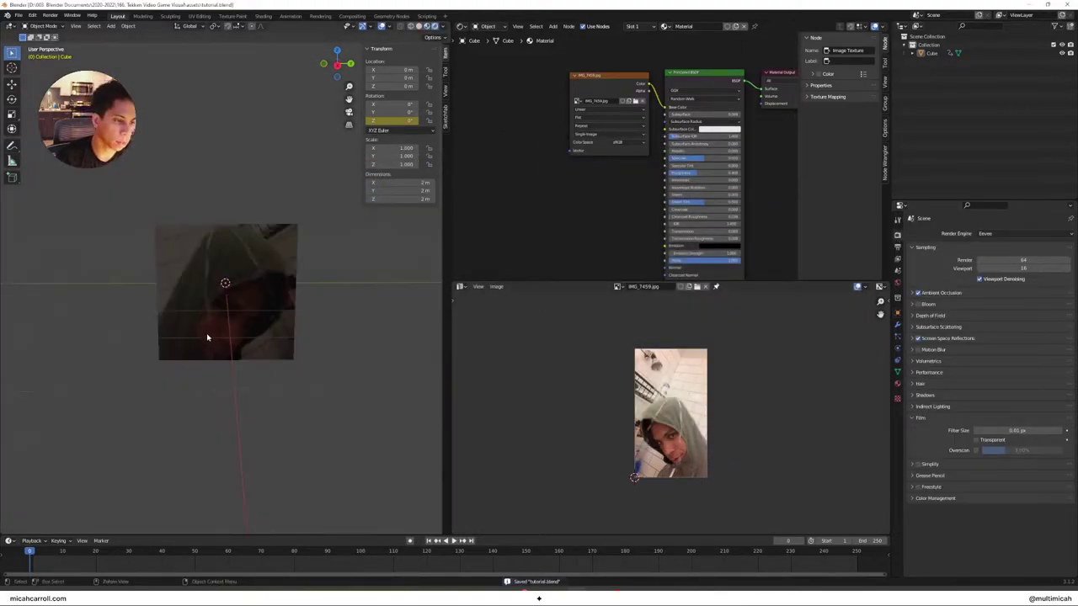
pyautogui.moveTo(207, 337); pyautogui.dragTo(267, 327, button='middle')
# Step: View the cube straight from the front and compare Rendered with Solid viewport shading
pyautogui.press('z')
pyautogui.press('`')
pyautogui.click(280, 296)
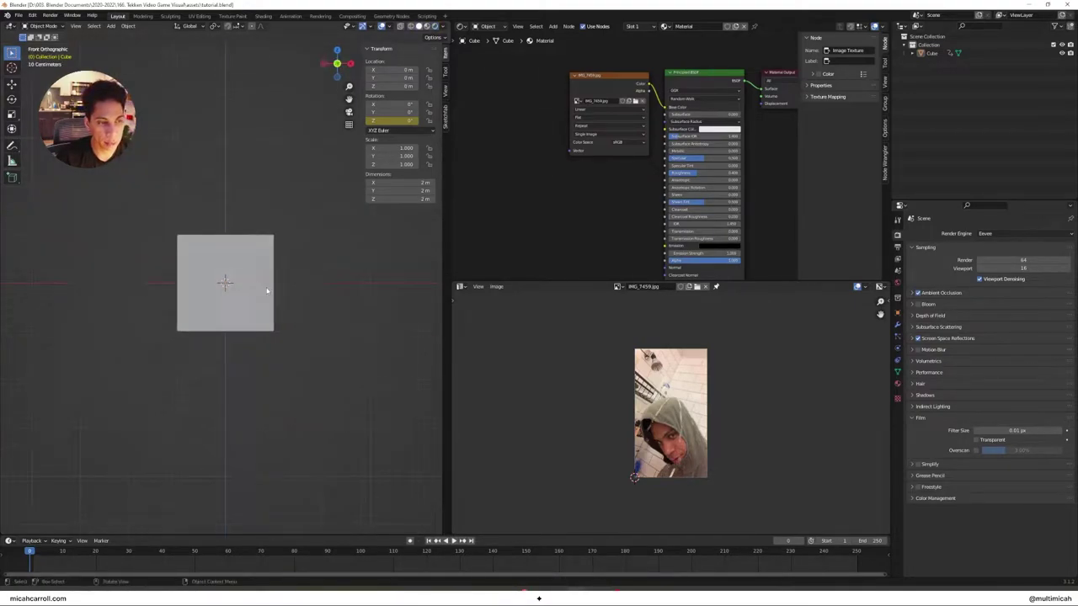
pyautogui.press('z')
pyautogui.click(250, 259)
pyautogui.press('z')
pyautogui.click(404, 350)
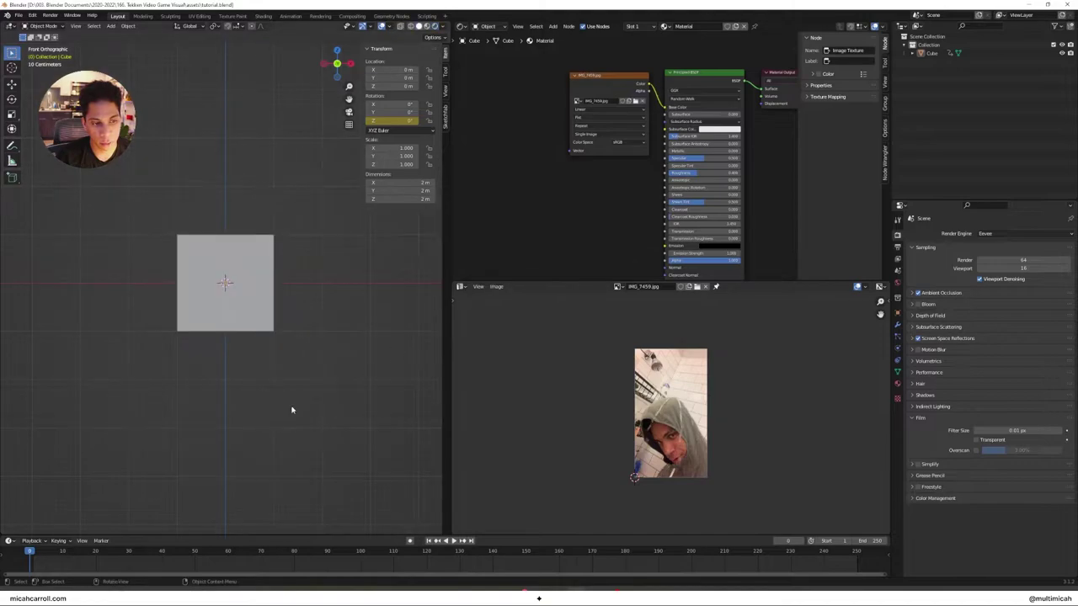
# Step: Preview the cube in Material Preview viewport shading and show the World properties
pyautogui.press('z')
pyautogui.click(314, 505)
pyautogui.click(898, 284)
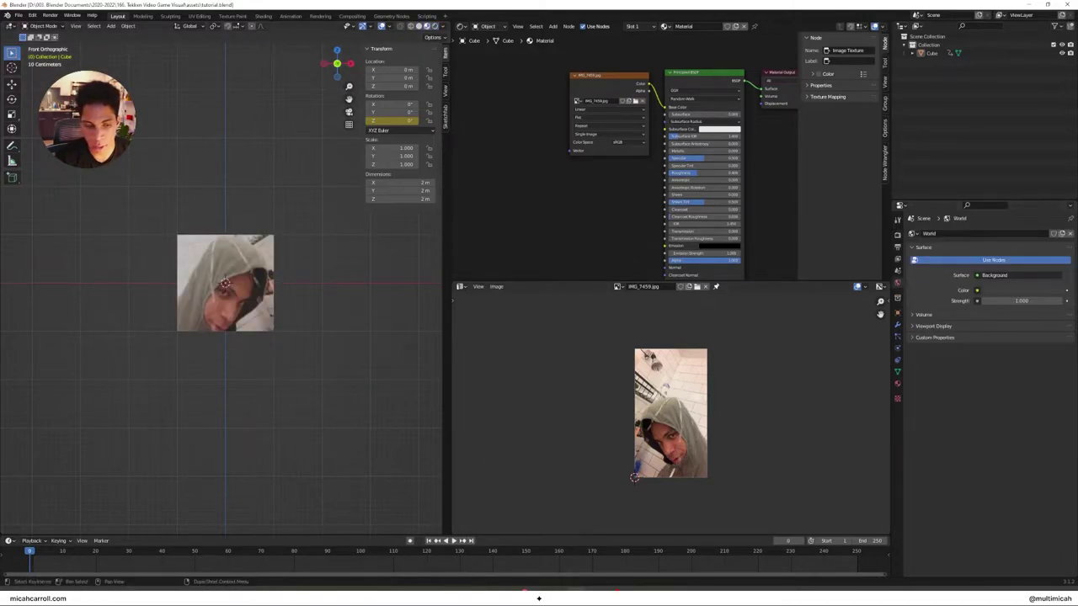
# Step: Switch to Firefox, load hdrihaven.com in a new tab and open Poly Haven's HDRI library
pyautogui.hotkey('alt', 'Tab')
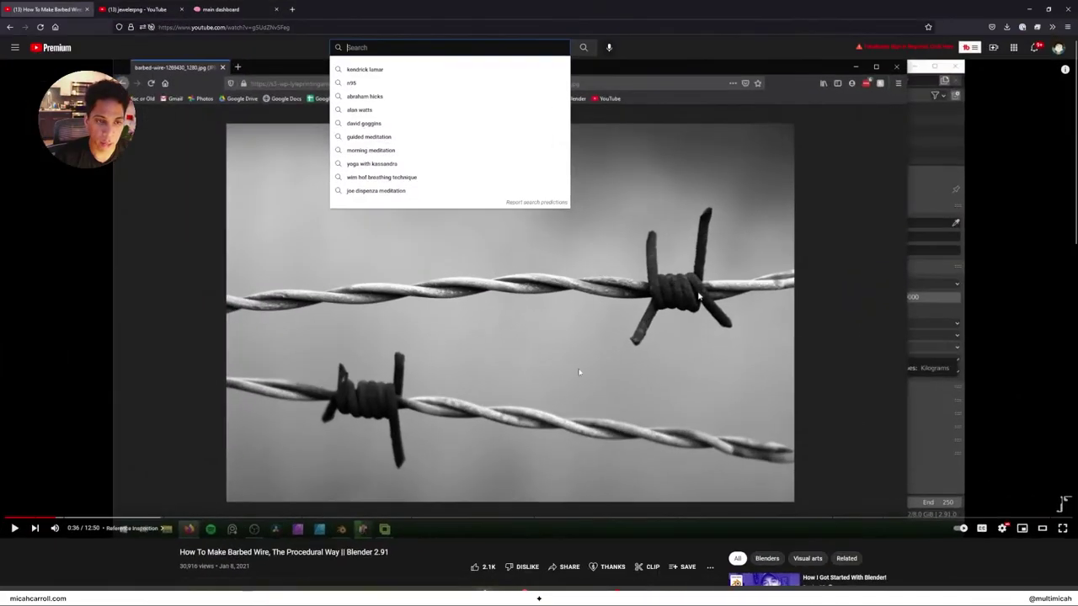
pyautogui.click(293, 10)
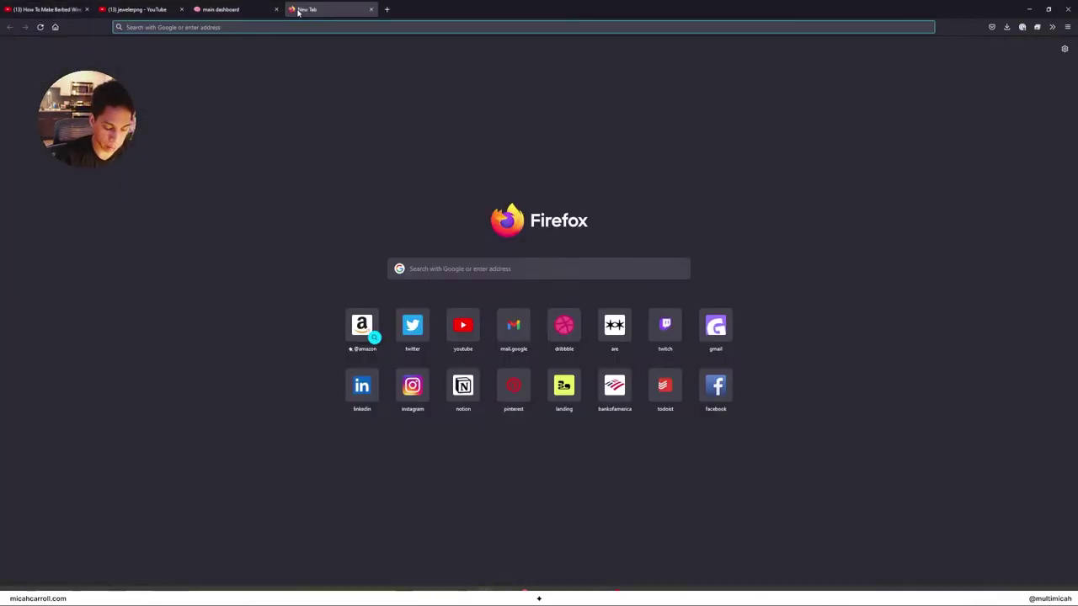
pyautogui.write('hdrihaven.com/')
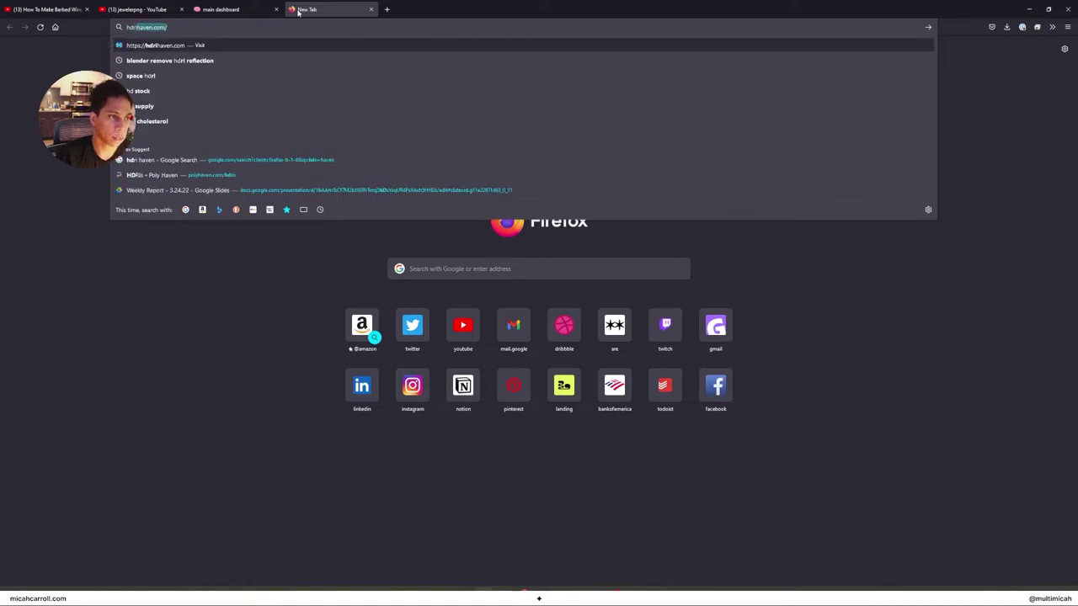
pyautogui.press('Return')
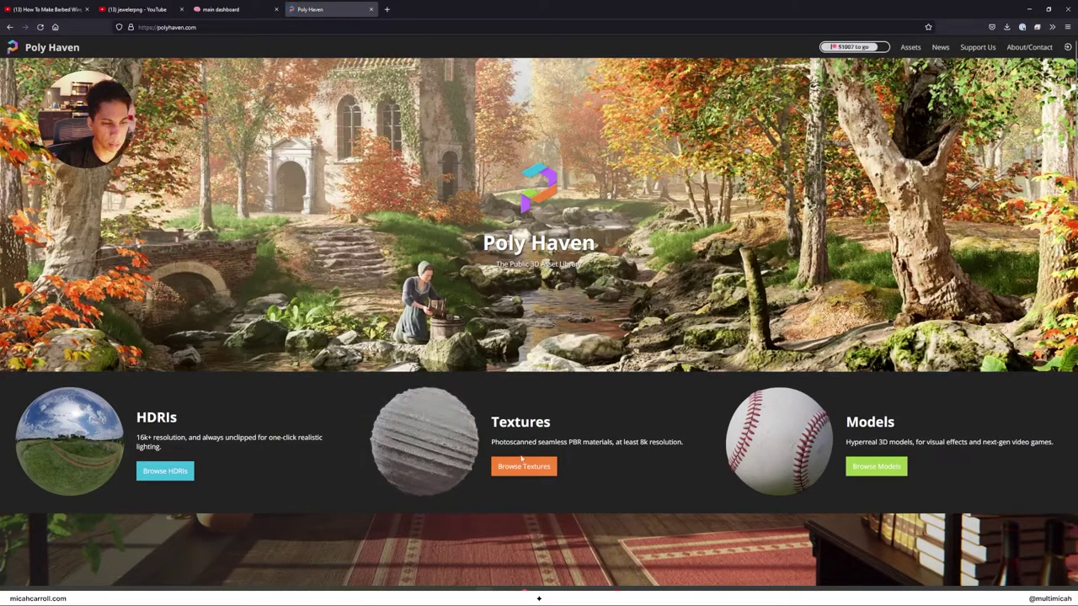
pyautogui.click(165, 471)
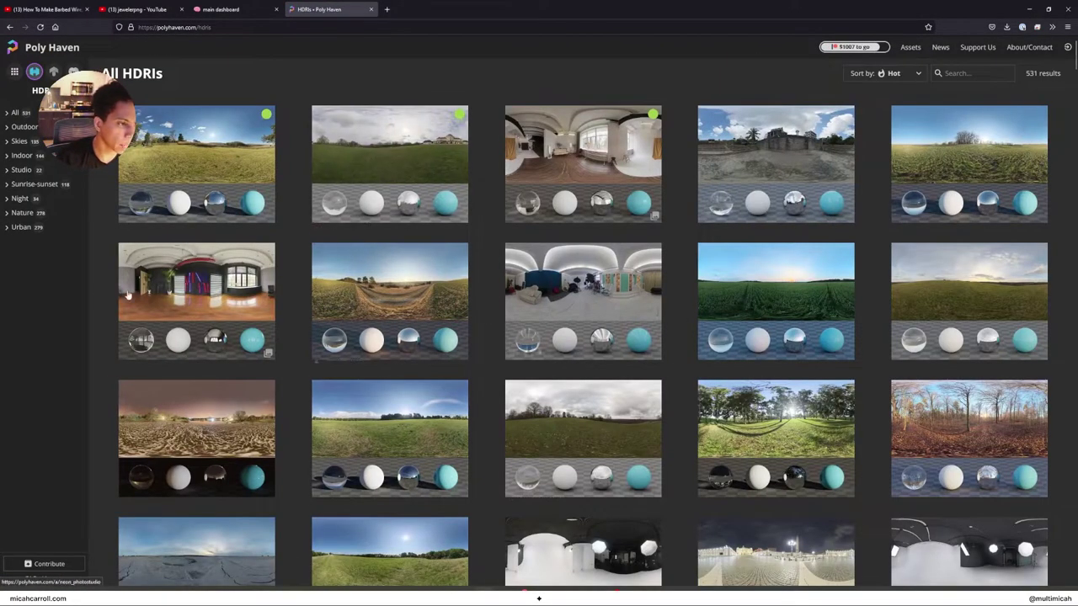
# Step: Browse the Skies category of HDRIs on Poly Haven, then return to Blender
pyautogui.click(11, 143)
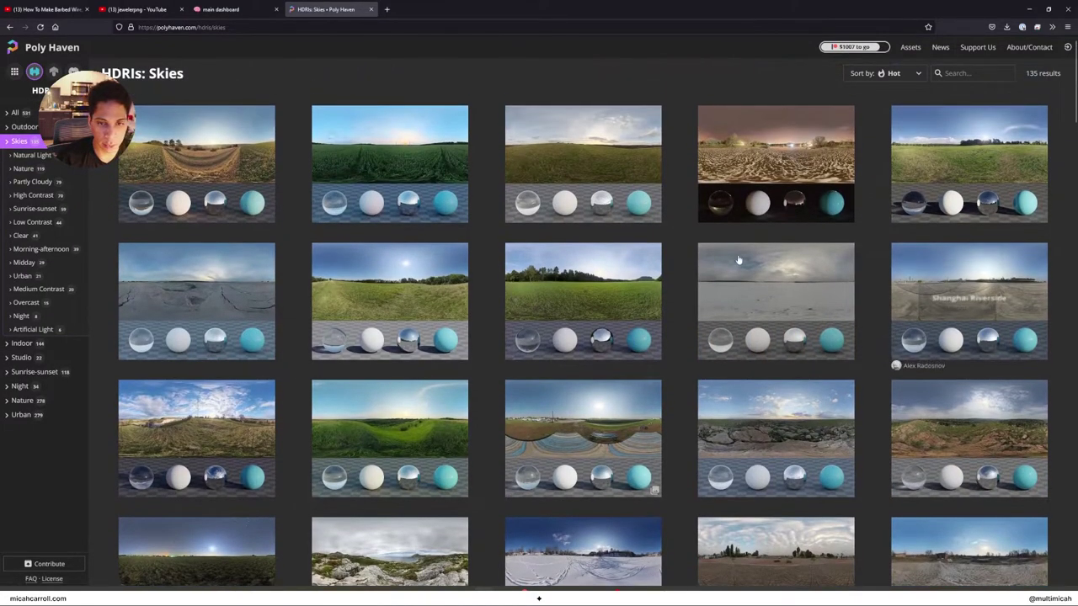
pyautogui.scroll(-8, 434, 354)
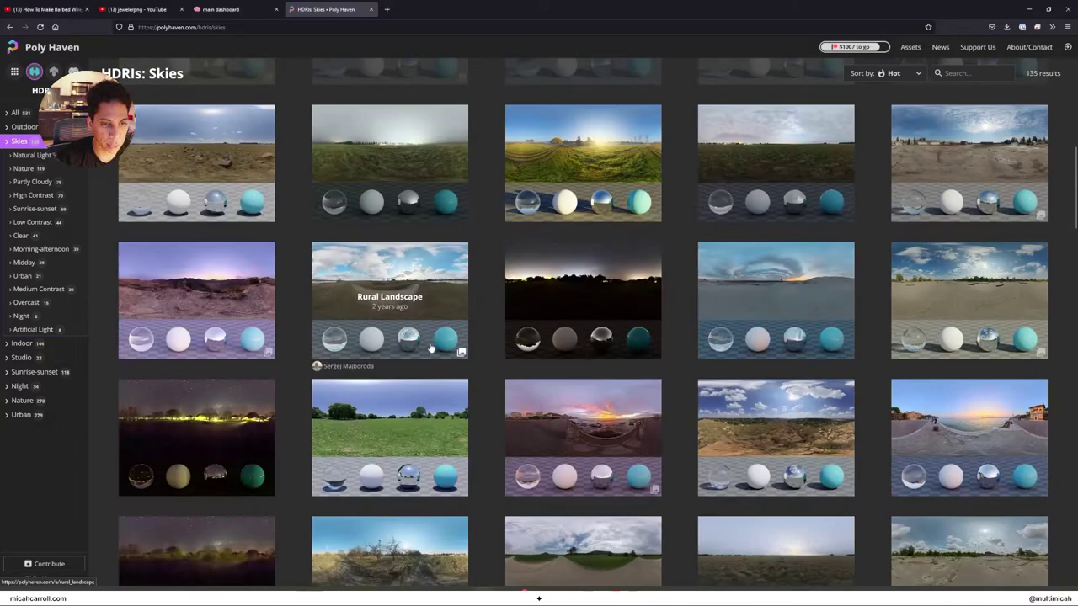
pyautogui.scroll(4, 463, 362)
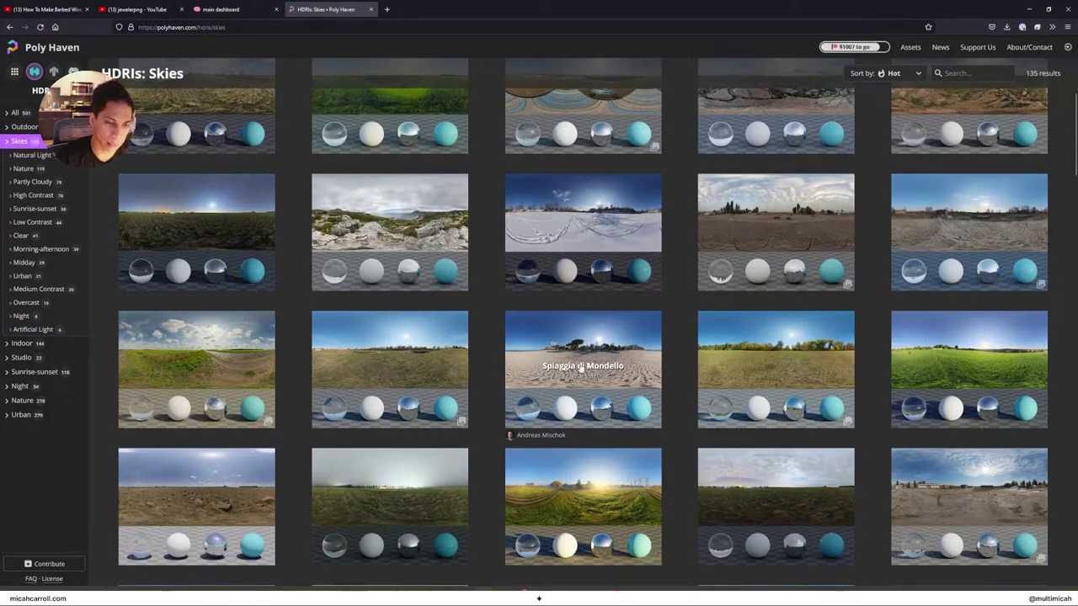
pyautogui.hotkey('alt', 'Tab')
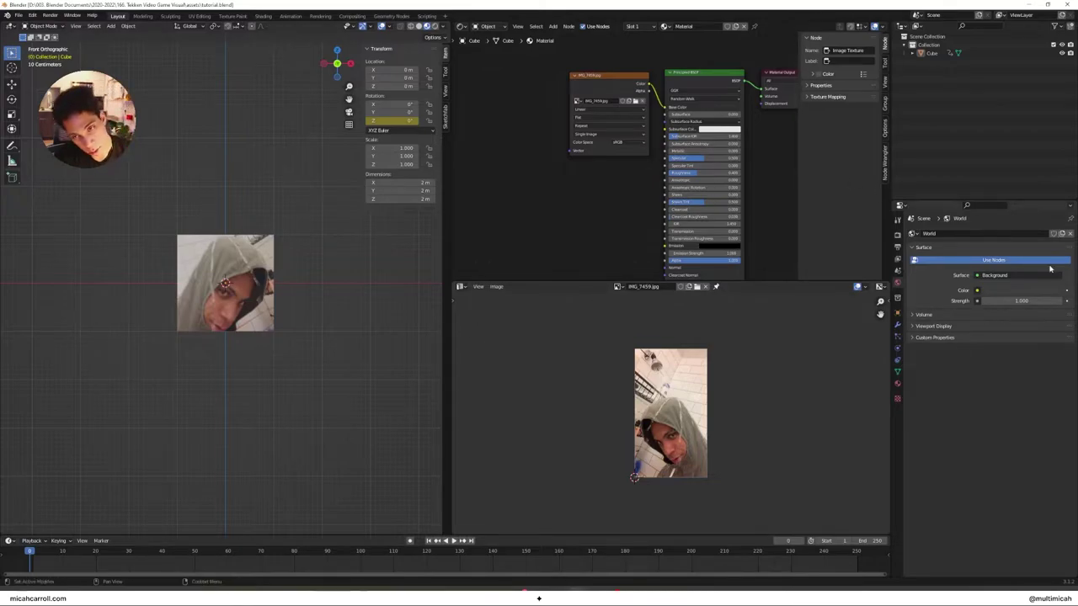
# Step: Set the world background color to an Environment Texture and load spiaggia_di_mondello_2k.exr as its image
pyautogui.click(989, 291)
pyautogui.click(978, 291)
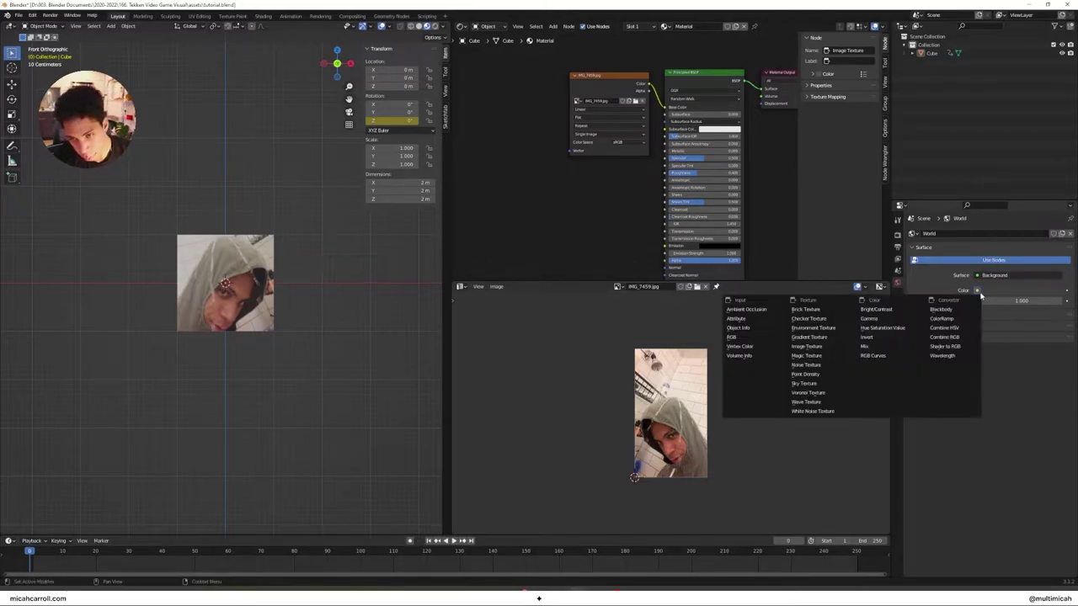
pyautogui.click(813, 327)
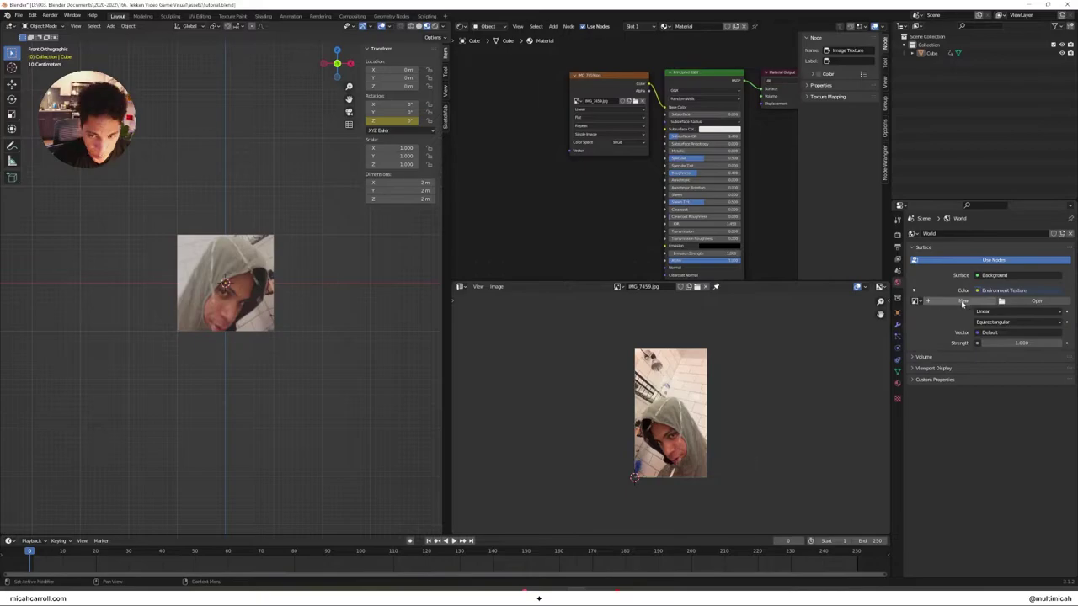
pyautogui.click(1029, 302)
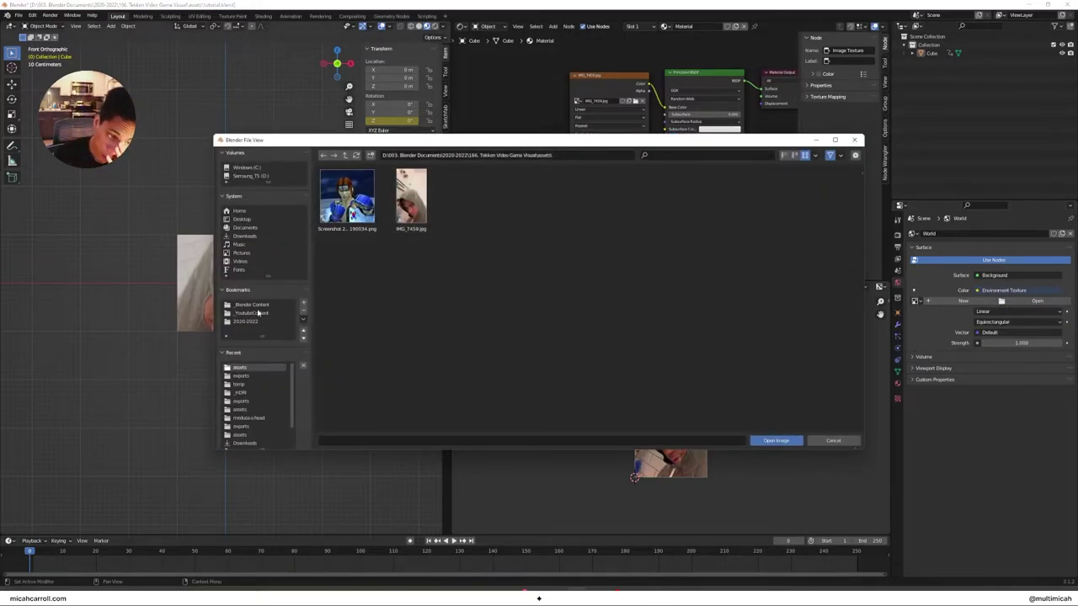
pyautogui.click(272, 306)
pyautogui.doubleClick(475, 195)
pyautogui.click(667, 198)
pyautogui.click(775, 440)
# Step: Switch the viewport to Rendered shading and play part of the cube's spin against the HDRI background
pyautogui.press('z')
pyautogui.click(294, 255)
pyautogui.moveTo(308, 271)
pyautogui.mouseDown(button='middle')
pyautogui.moveTo(246, 278)
pyautogui.moveTo(350, 305)
pyautogui.mouseUp(button='middle')
pyautogui.press('space')
pyautogui.press('space')
pyautogui.moveTo(330, 368); pyautogui.dragTo(294, 337, button='middle')
# Step: Inspect the cube from different angles, return to the front view and reset the timeline to frame 0
pyautogui.press('`')
pyautogui.click(337, 307)
pyautogui.press('`')
pyautogui.click(156, 218)
pyautogui.moveTo(223, 264); pyautogui.dragTo(268, 283, button='middle')
pyautogui.press('KP_1')
pyautogui.moveTo(65, 554); pyautogui.dragTo(29, 553)
# Step: Add a camera and move it along the Y axis to about -5.18 m, in front of the cube
pyautogui.hotkey('shift', 'a')
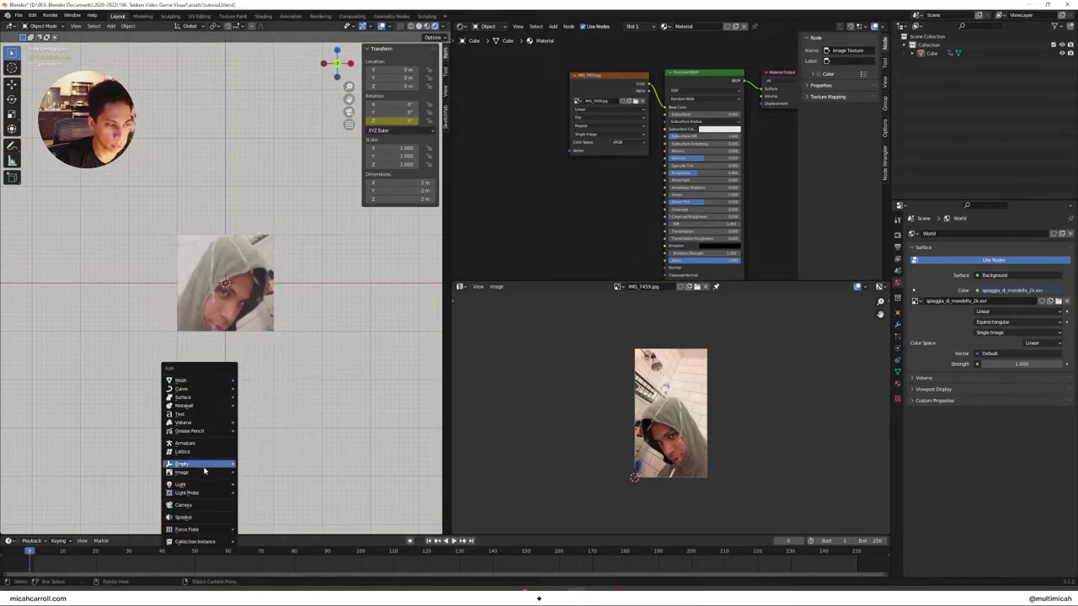
pyautogui.click(211, 505)
pyautogui.moveTo(286, 383); pyautogui.dragTo(131, 430, button='middle')
pyautogui.press('g')
pyautogui.press('y')
pyautogui.click(444, 326)
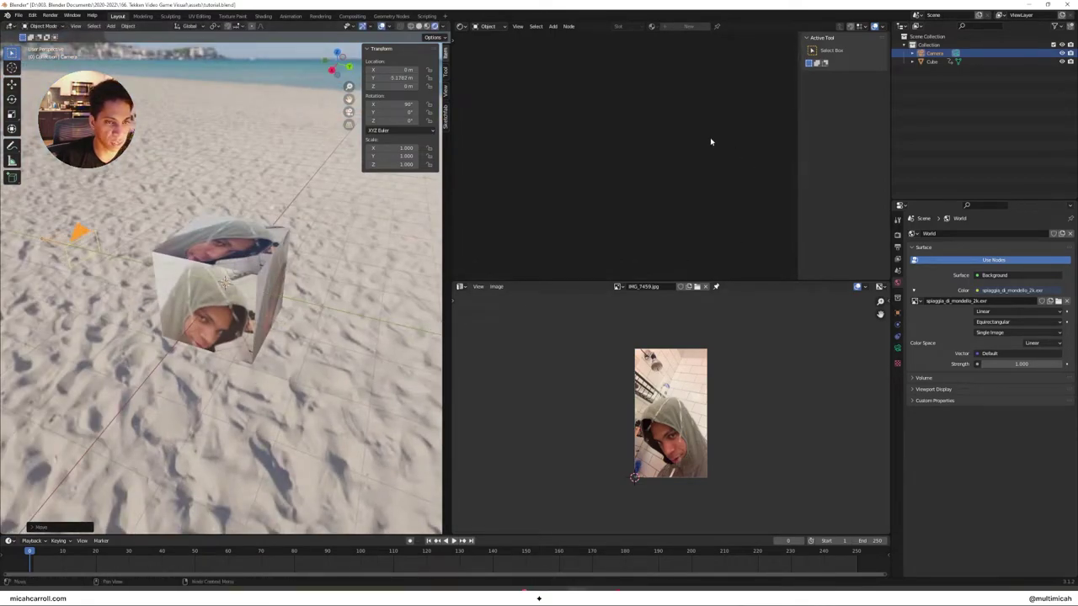
# Step: Replace the image editor with a 3D viewport in Rendered shading that looks through the camera
pyautogui.click(461, 26)
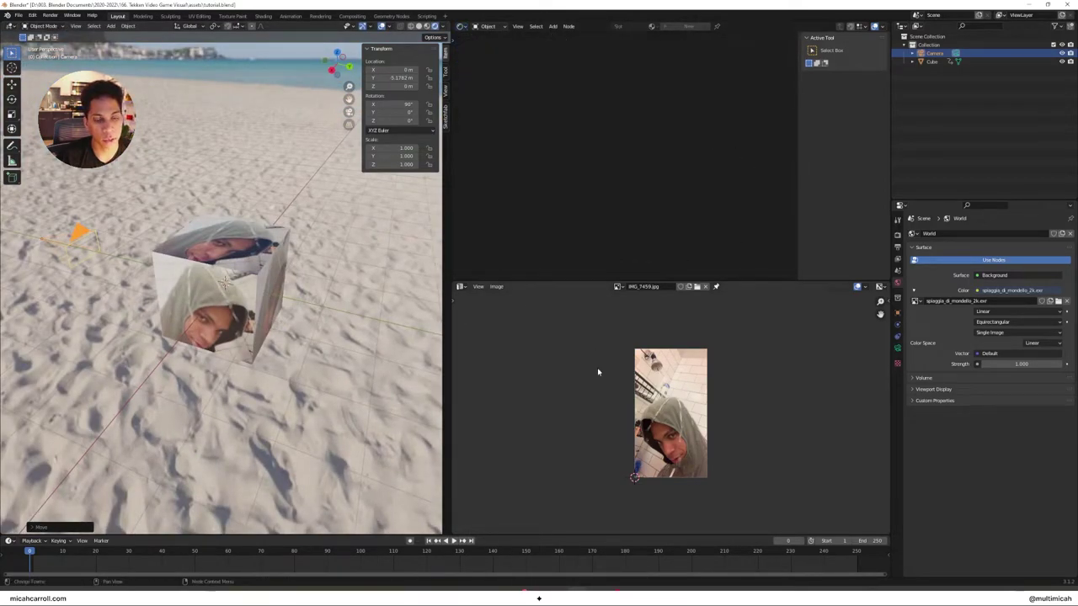
pyautogui.click(462, 286)
pyautogui.click(484, 315)
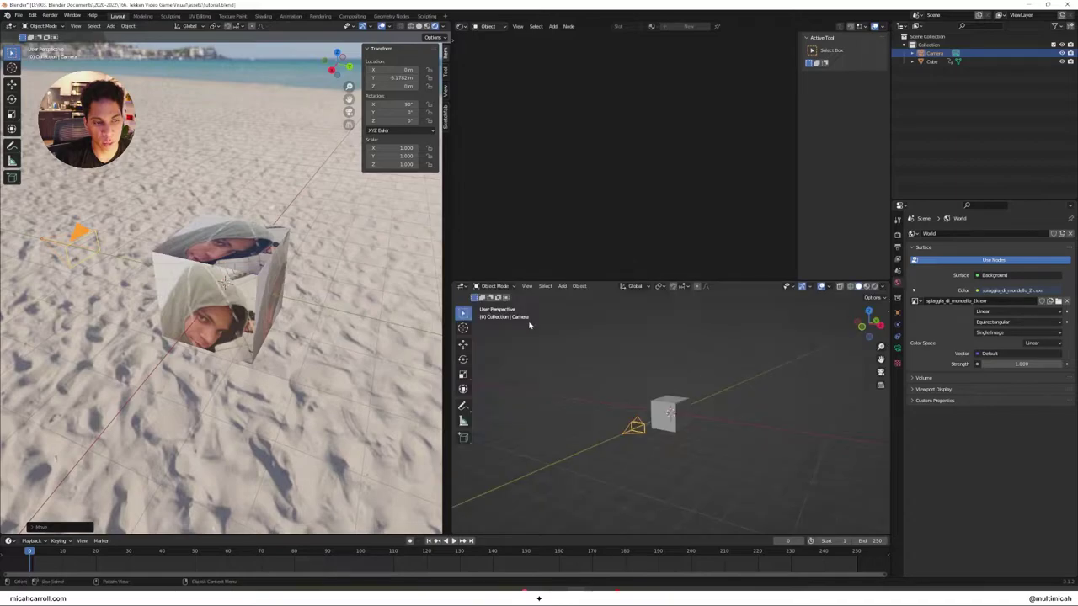
pyautogui.press('z')
pyautogui.click(721, 322)
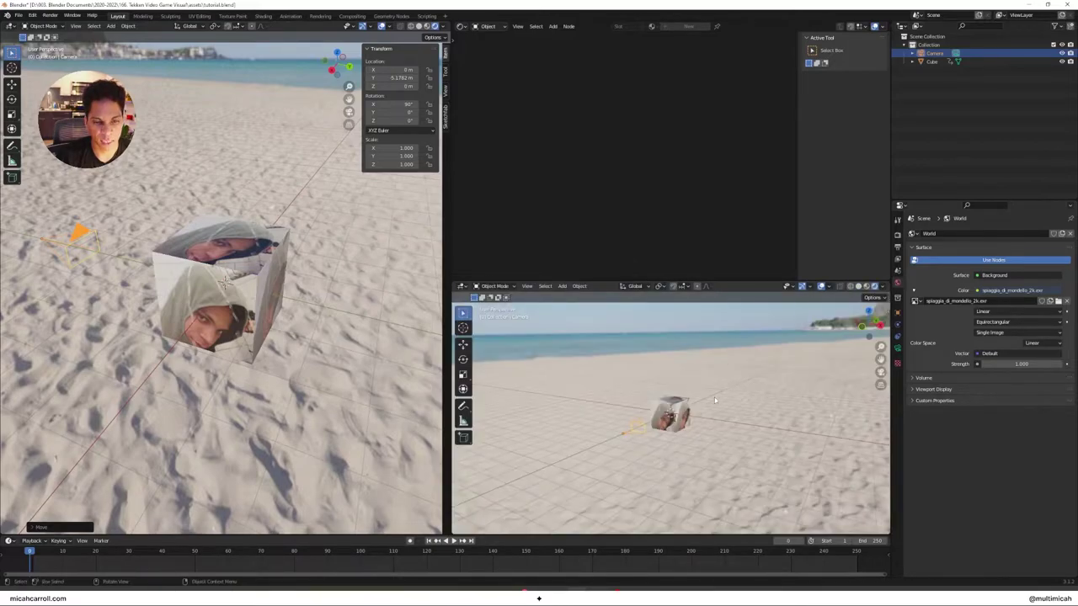
pyautogui.press('`')
pyautogui.click(698, 438)
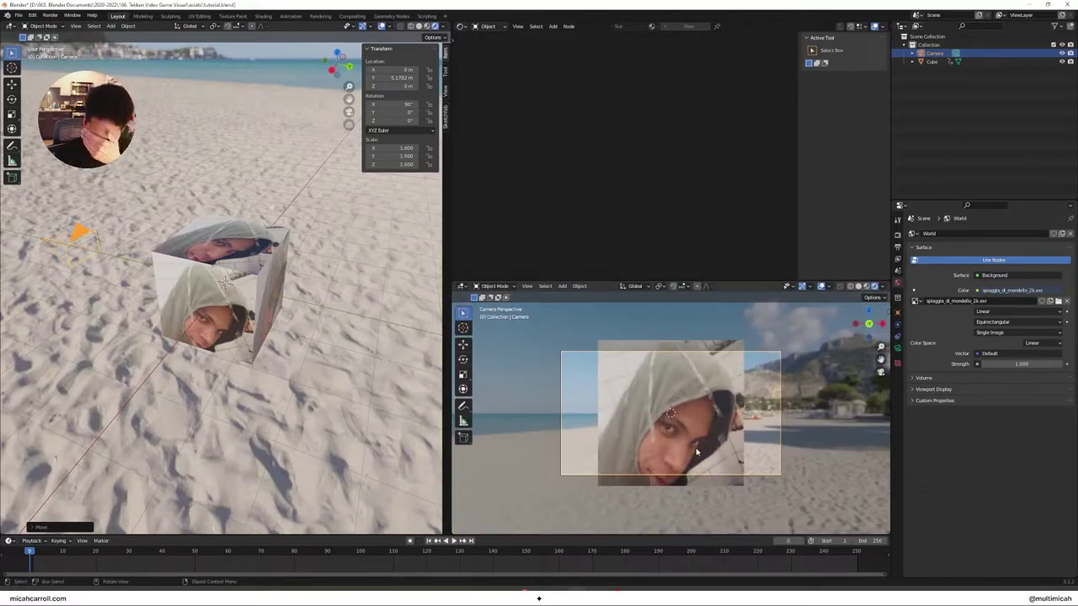
# Step: Move the camera farther from the cube along the Y axis to about -10.69 m
pyautogui.click(217, 424)
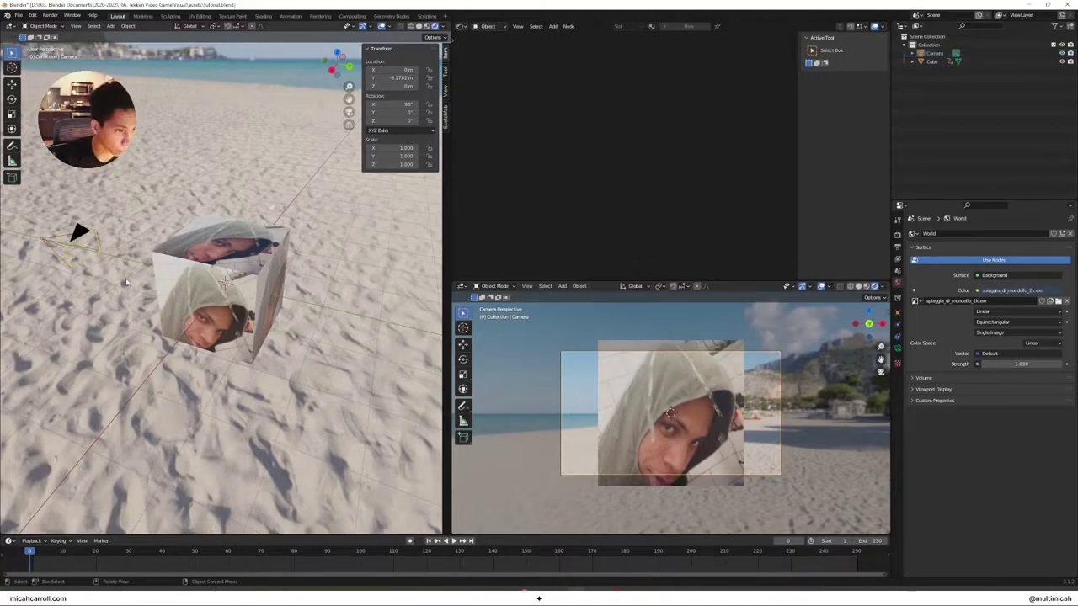
pyautogui.click(78, 236)
pyautogui.moveTo(77, 240); pyautogui.dragTo(209, 250, button='middle')
pyautogui.press('g')
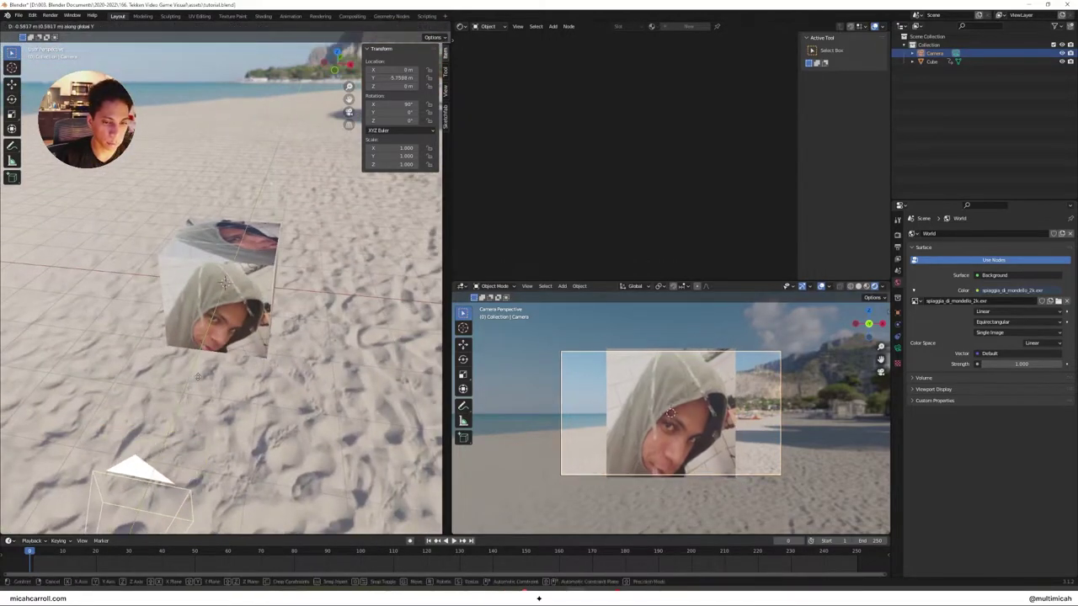
pyautogui.press('y')
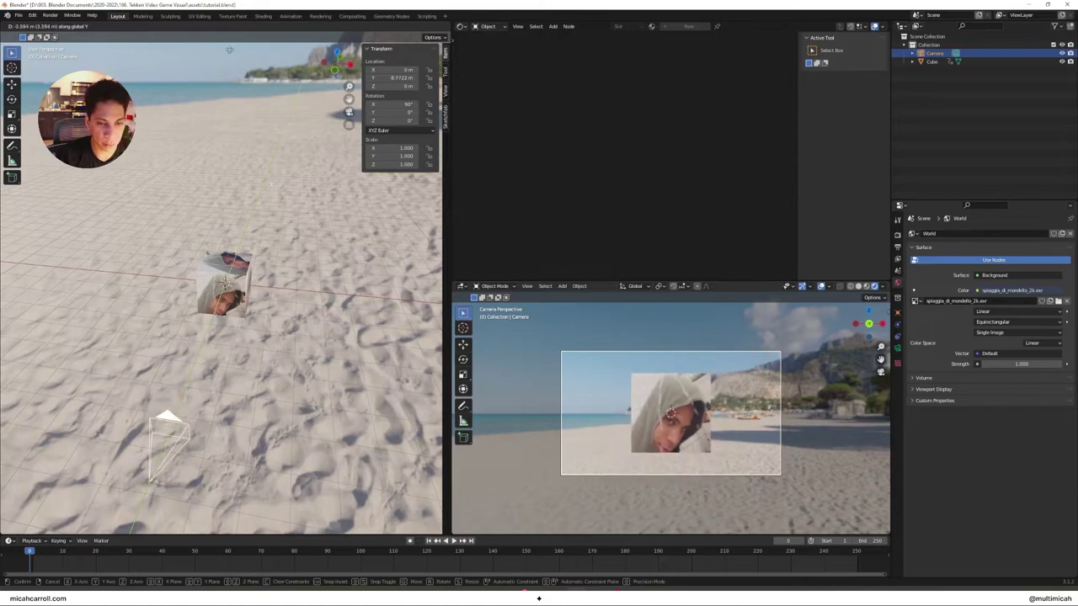
pyautogui.click(241, 181)
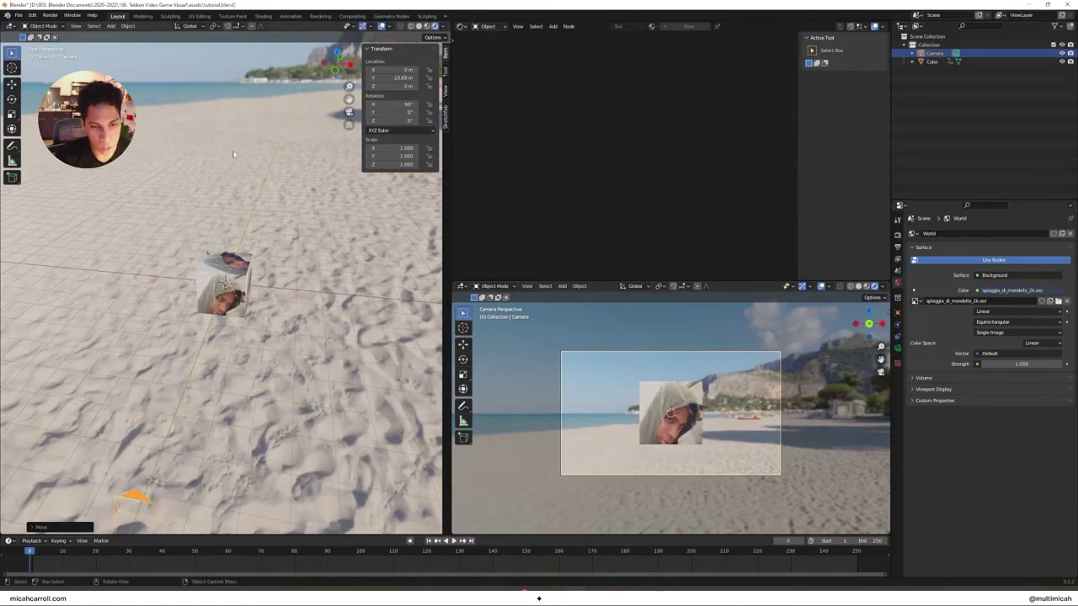
pyautogui.moveTo(256, 400)
pyautogui.mouseDown(button='middle')
pyautogui.moveTo(231, 388)
pyautogui.moveTo(242, 390)
pyautogui.mouseUp(button='middle')
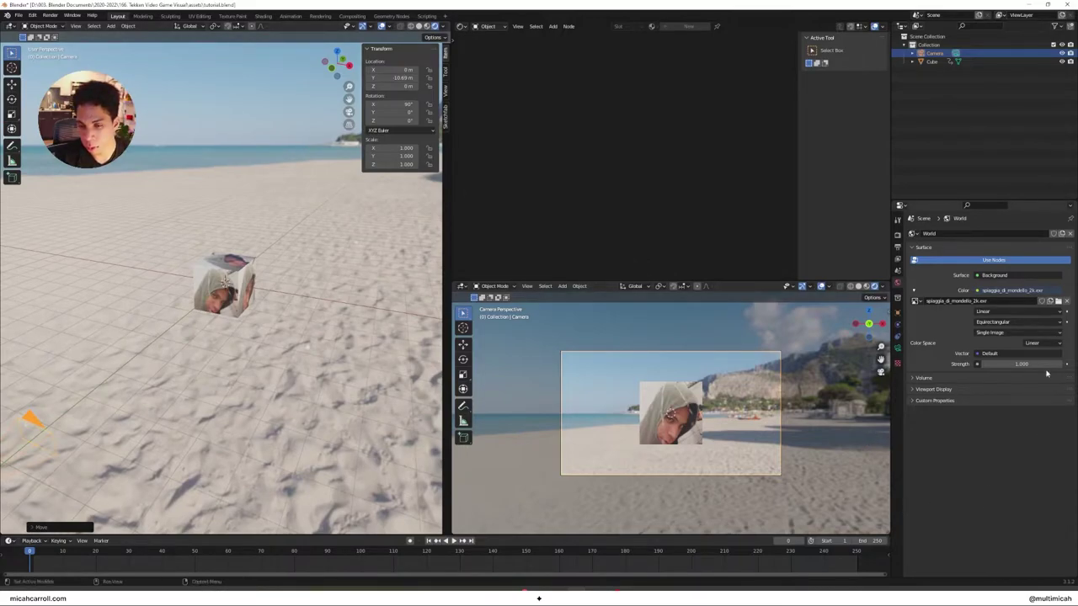
# Step: Set the camera's Passepartout opacity to 1.000 in its viewport display settings
pyautogui.click(897, 237)
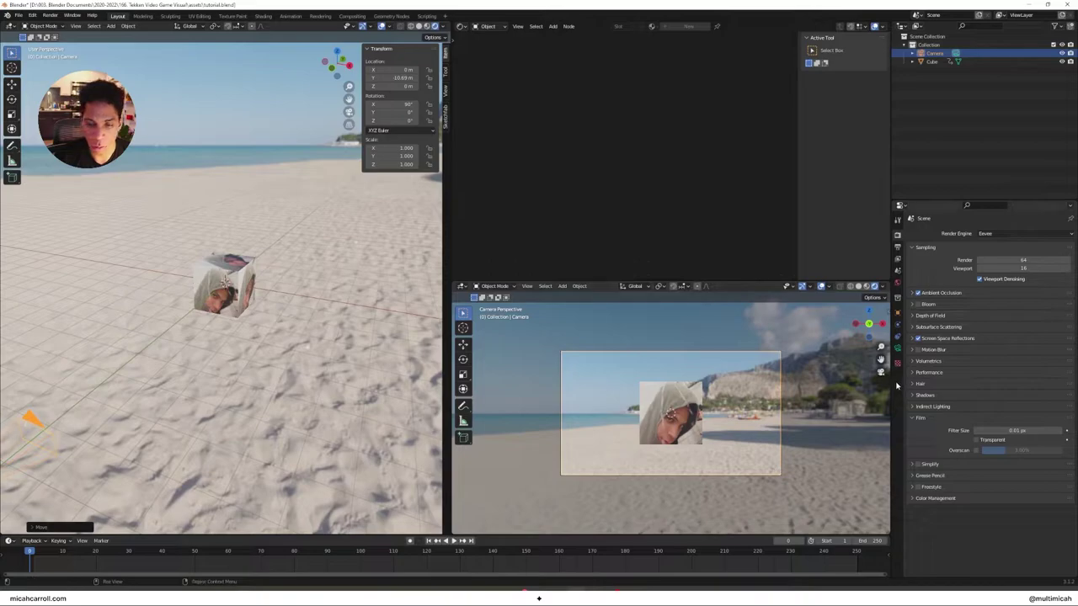
pyautogui.click(897, 348)
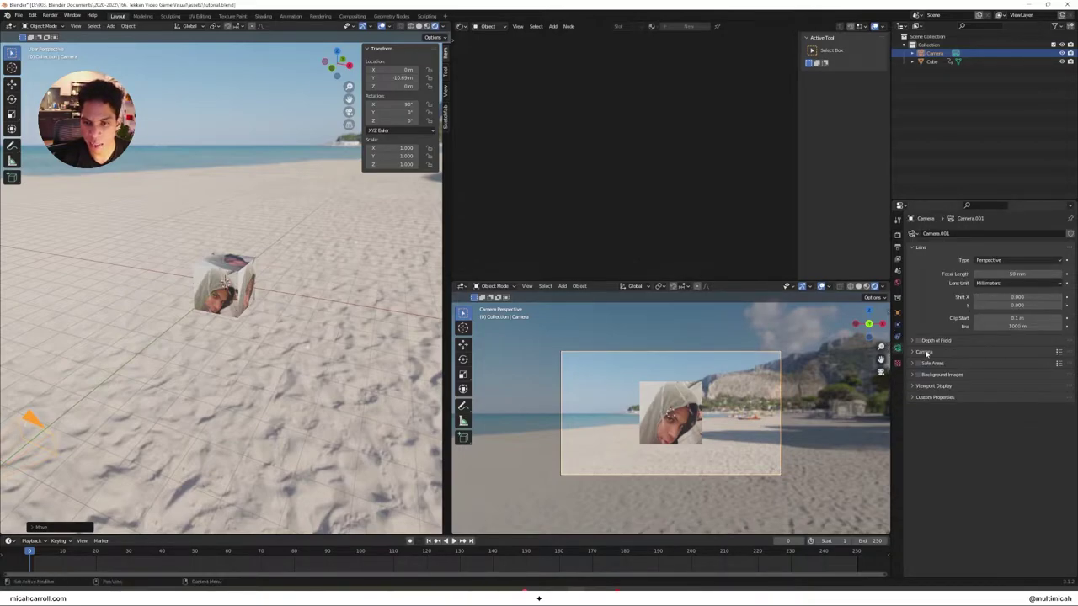
pyautogui.click(931, 386)
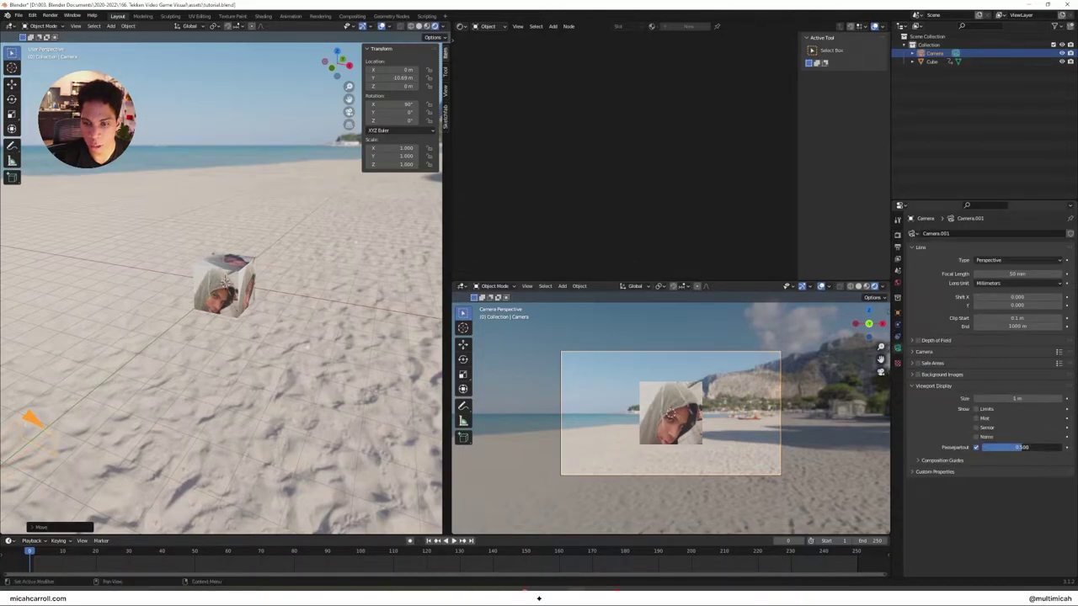
pyautogui.moveTo(1021, 447); pyautogui.dragTo(1061, 448)
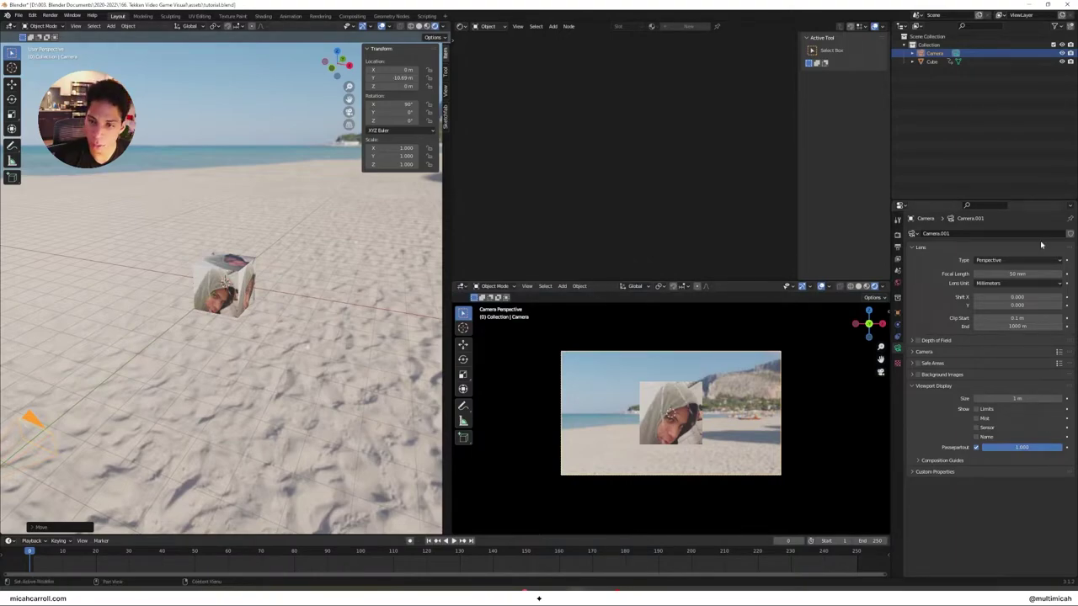
# Step: Make the cube the active object, deselect it and save the project
pyautogui.click(938, 63)
pyautogui.click(939, 54)
pyautogui.click(938, 64)
pyautogui.click(282, 394)
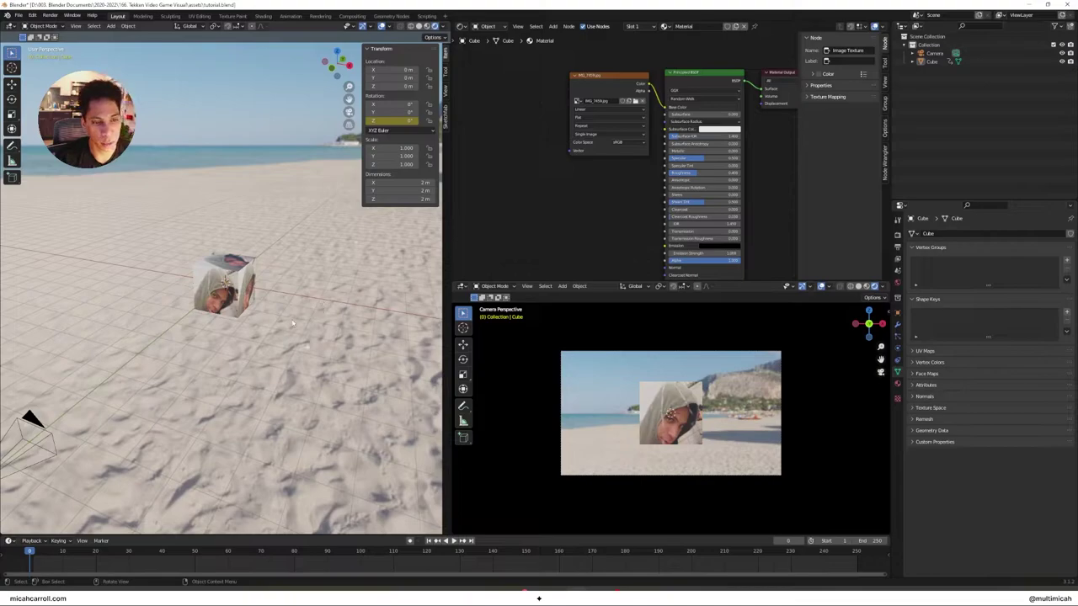
pyautogui.hotkey('ctrl', 's')
# Step: Open the add-on preferences and search the add-ons for "image"
pyautogui.hotkey('shift', 'a')
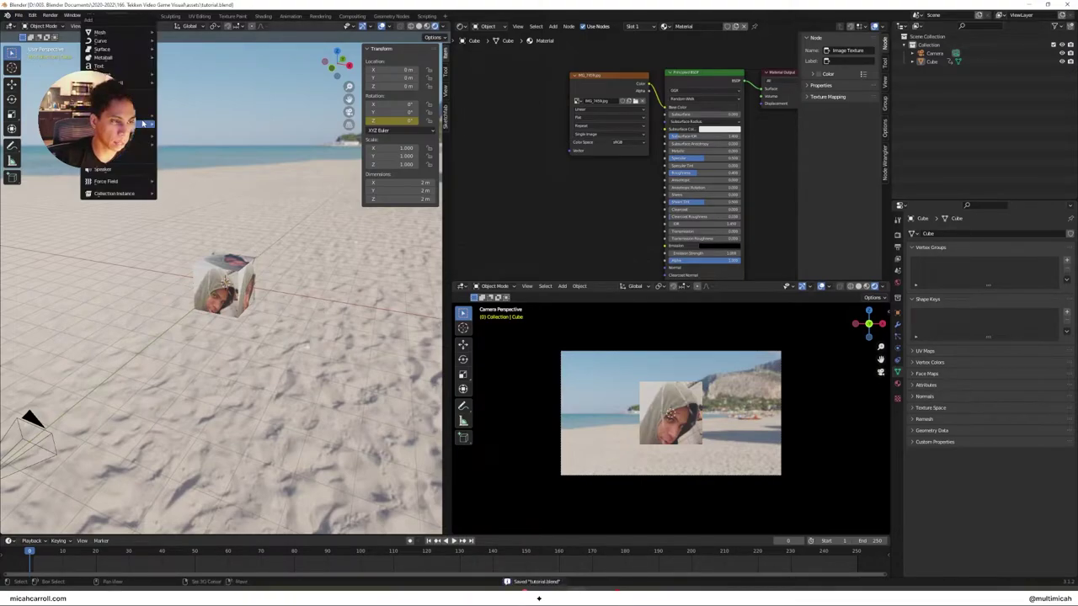
pyautogui.click(17, 16)
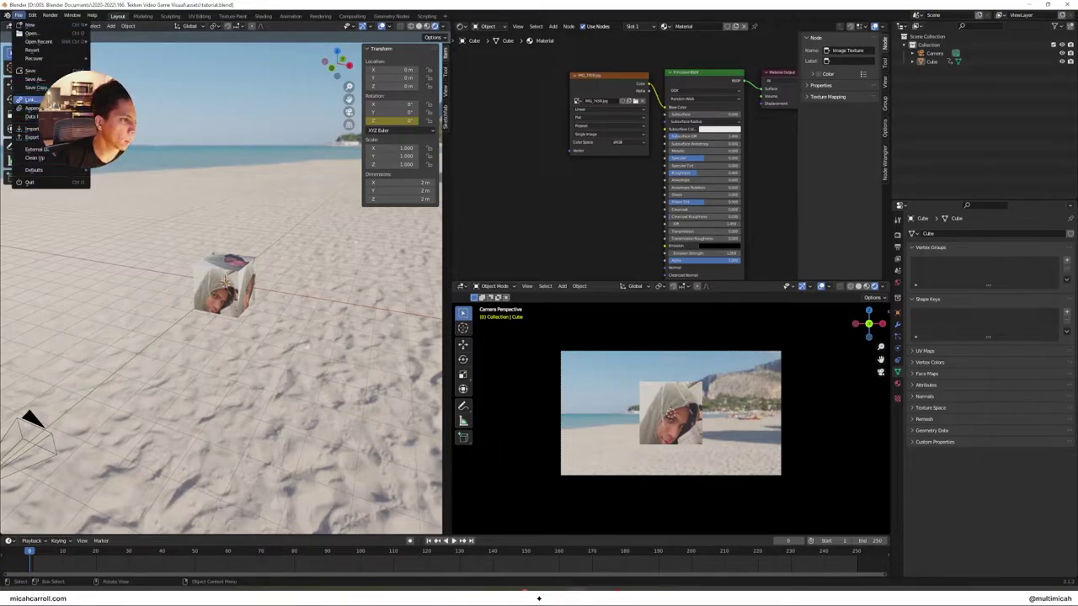
pyautogui.moveTo(31, 19)
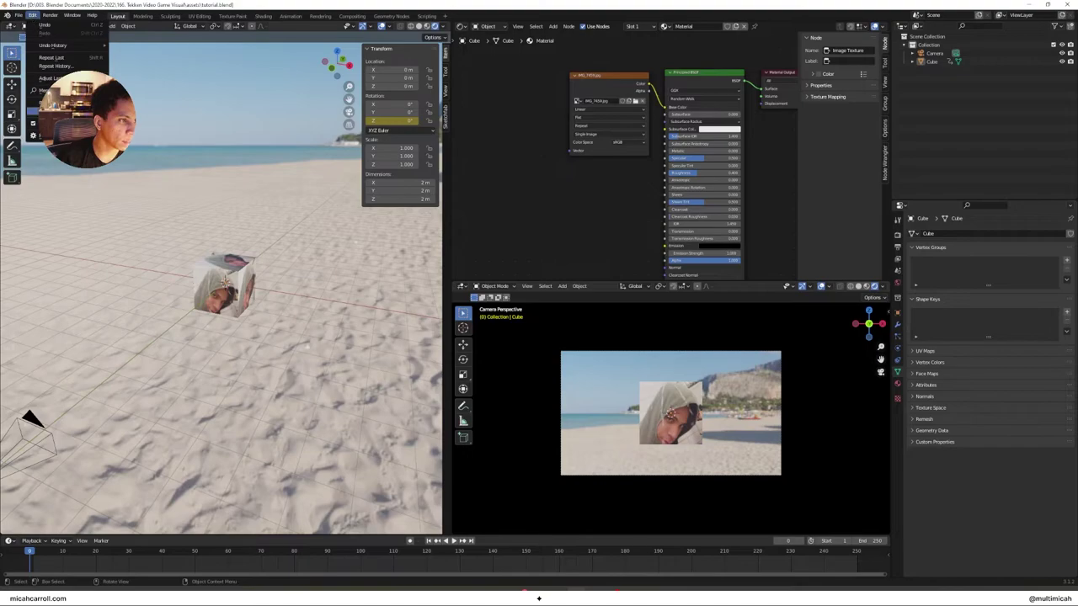
pyautogui.click(38, 135)
pyautogui.moveTo(89, 25); pyautogui.dragTo(409, 260)
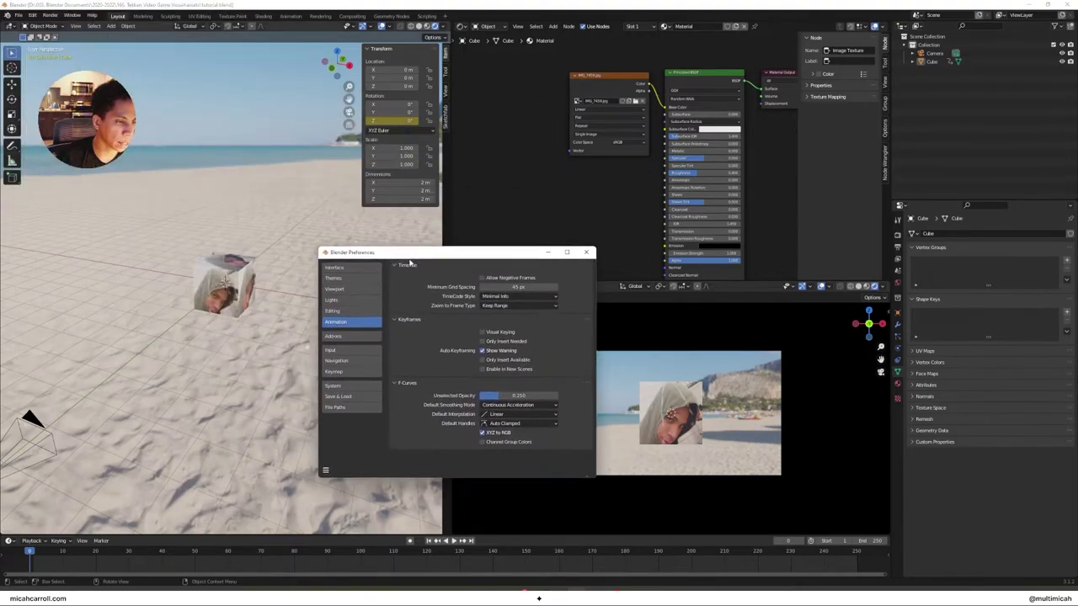
pyautogui.click(349, 337)
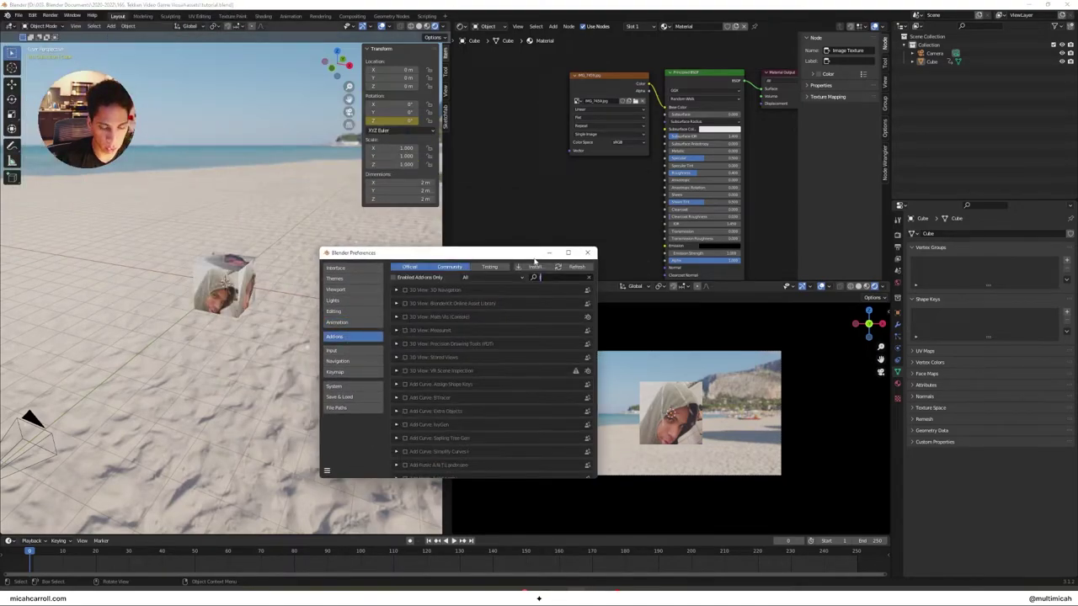
pyautogui.write('image')
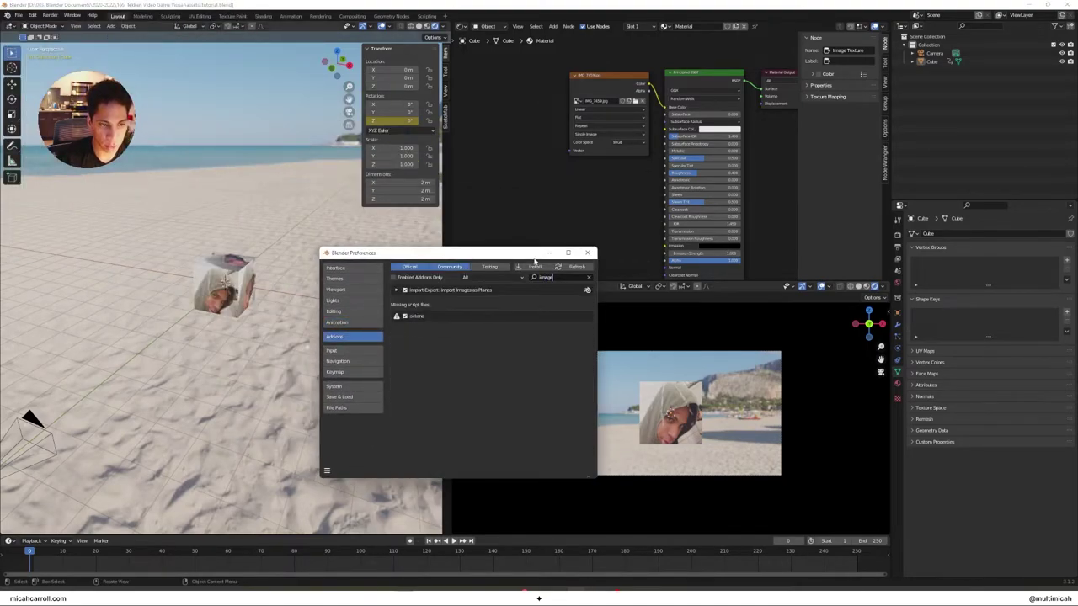
# Step: Close the preferences and import the anime sky clouds image from the temp downloads folder as a plane
pyautogui.click(587, 253)
pyautogui.hotkey('shift', 'a')
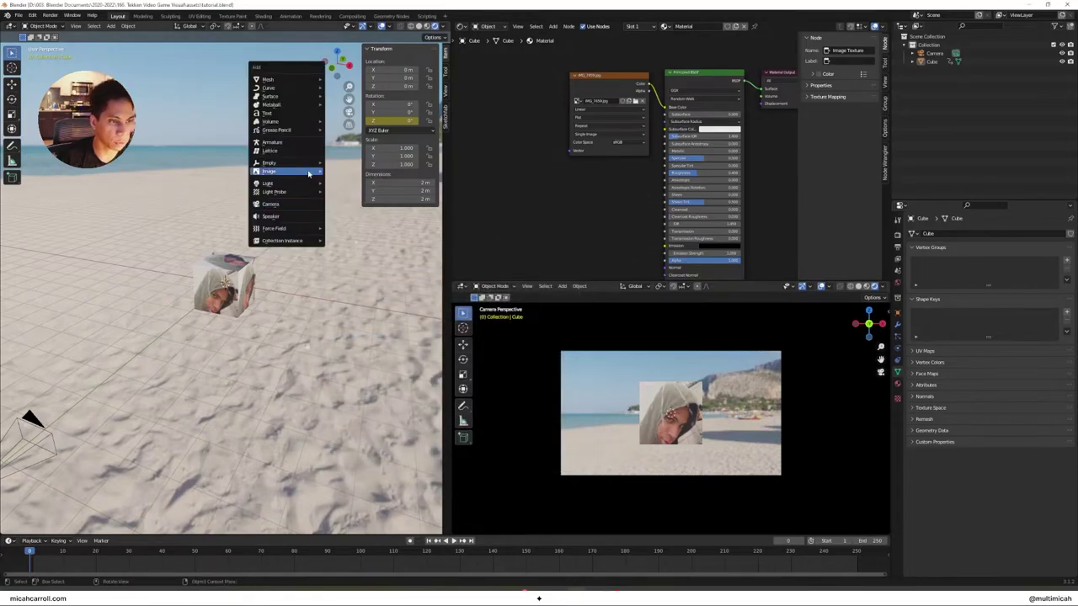
pyautogui.moveTo(308, 173)
pyautogui.click(355, 189)
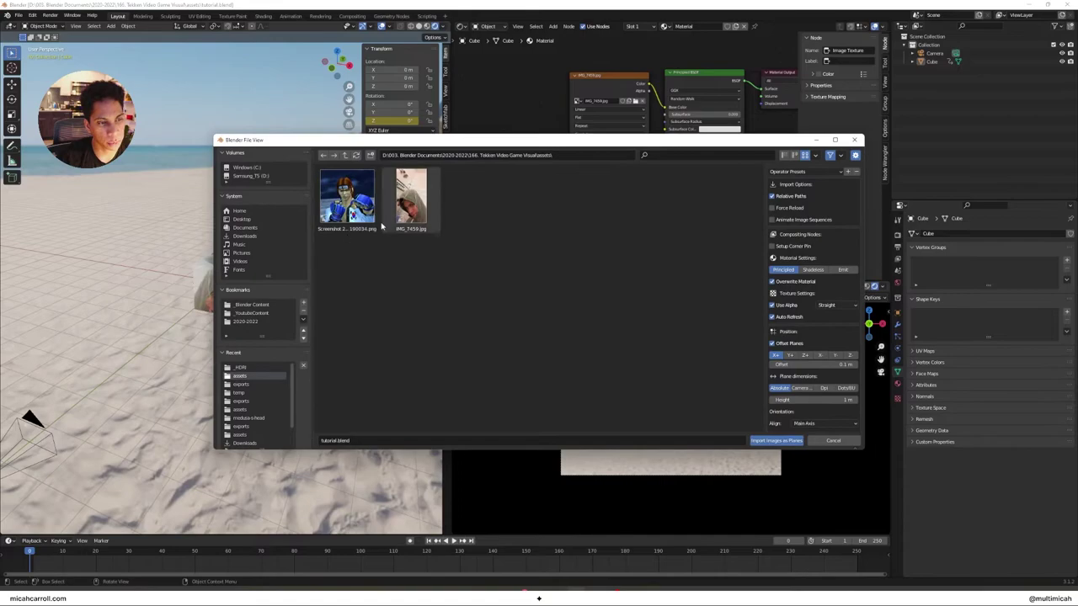
pyautogui.click(345, 155)
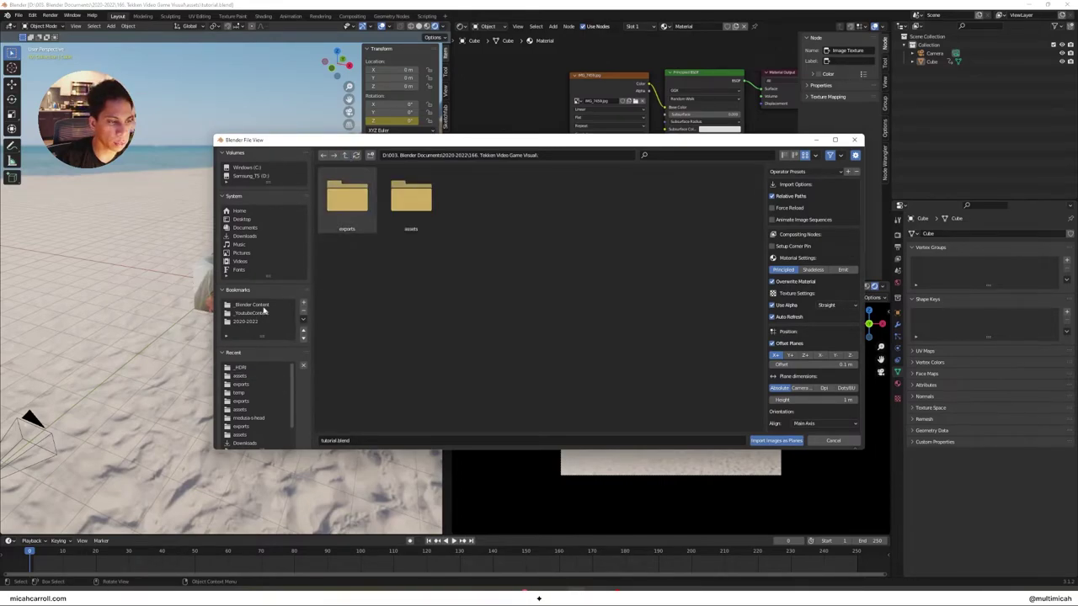
pyautogui.click(261, 228)
pyautogui.click(263, 220)
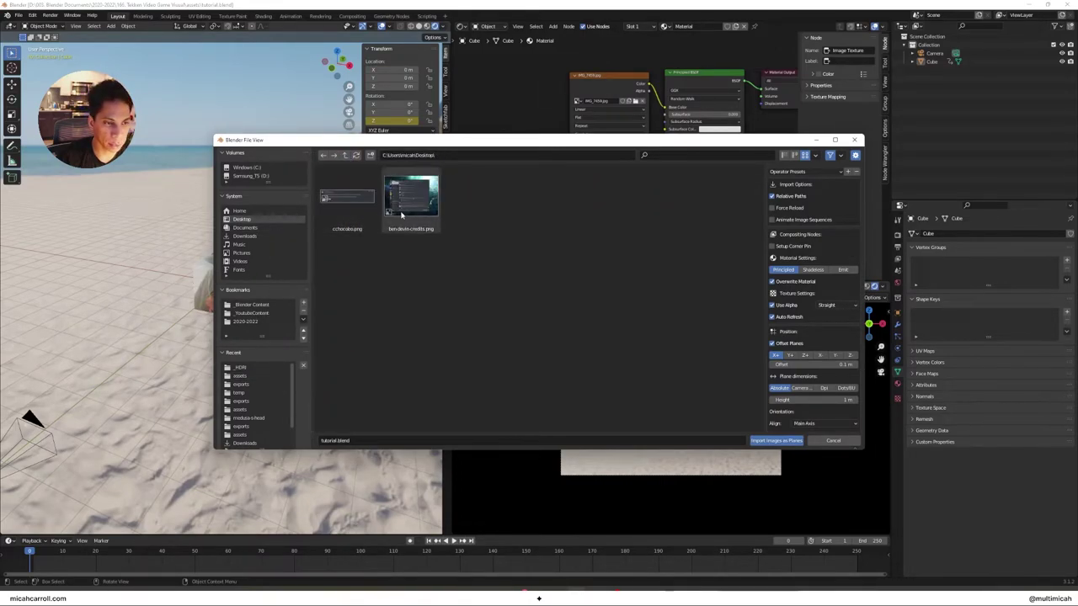
pyautogui.click(261, 230)
pyautogui.click(260, 235)
pyautogui.doubleClick(347, 198)
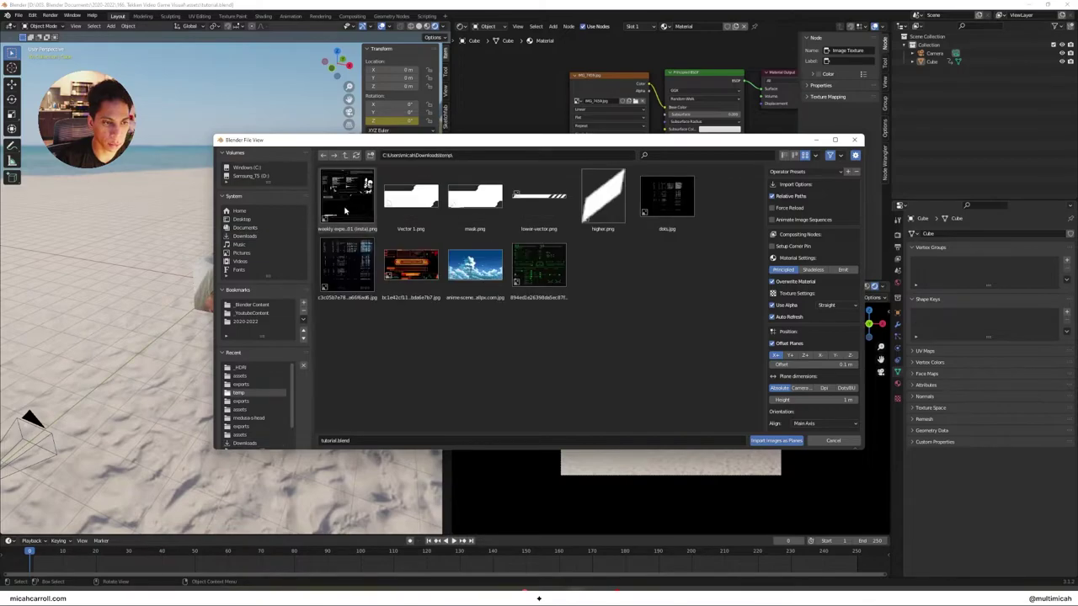
pyautogui.click(504, 269)
pyautogui.click(776, 440)
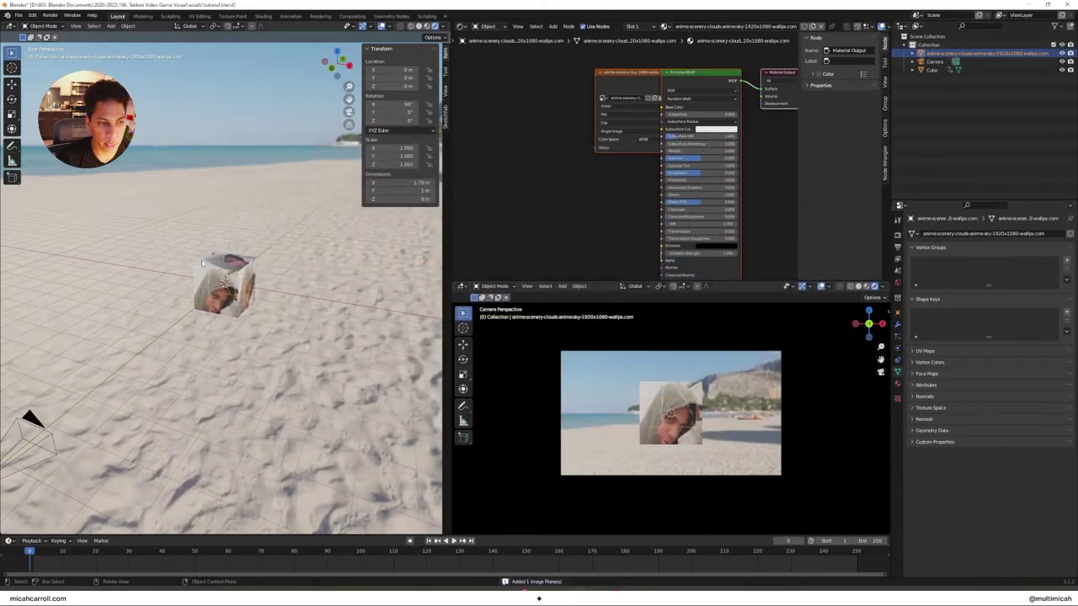
# Step: Move the sky image plane behind the cube to about 5.6 m along Y and scale it to about 7.25
pyautogui.moveTo(246, 274); pyautogui.dragTo(284, 289, button='middle')
pyautogui.press('g')
pyautogui.press('y')
pyautogui.click(284, 220)
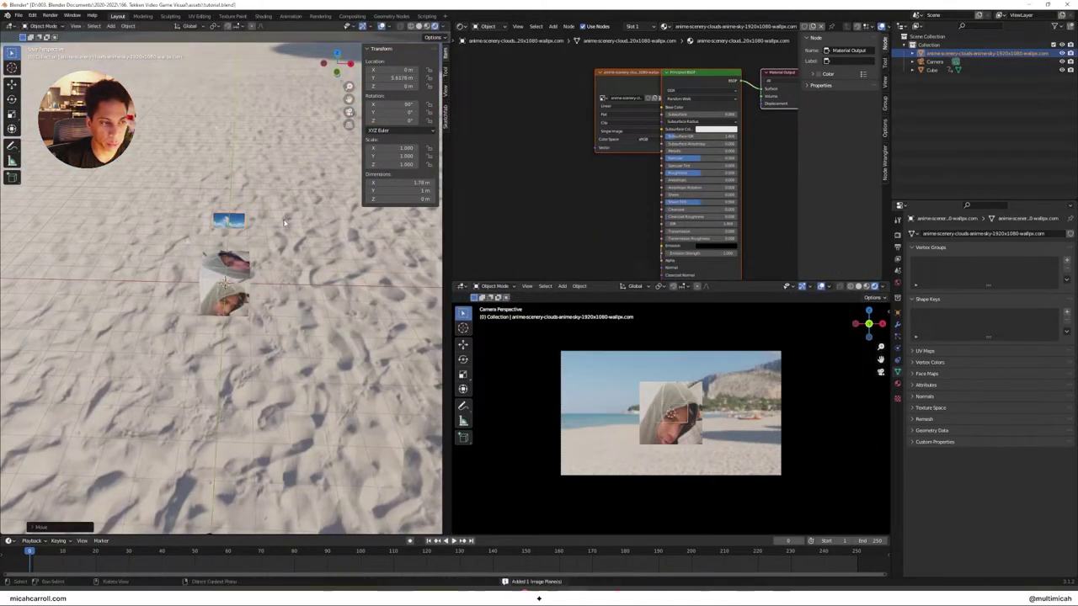
pyautogui.press('s')
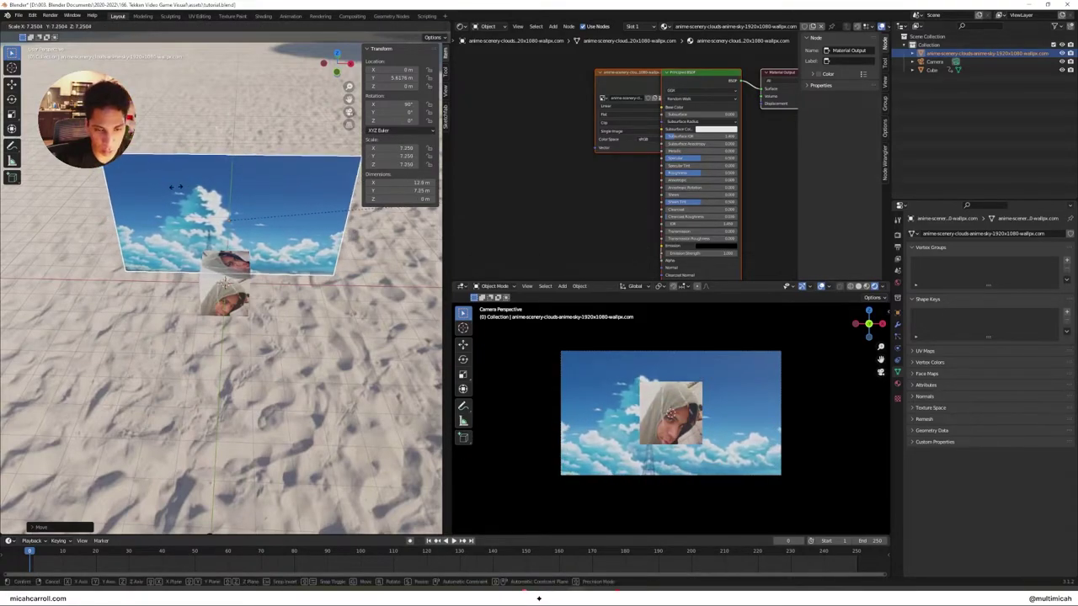
pyautogui.click(205, 190)
# Step: Push the sky plane back to about 11.25 m along Y, scale it to about 10.09, and deselect it
pyautogui.scroll(-3, 204, 190)
pyautogui.moveTo(278, 294); pyautogui.dragTo(294, 251, button='middle')
pyautogui.press('s')
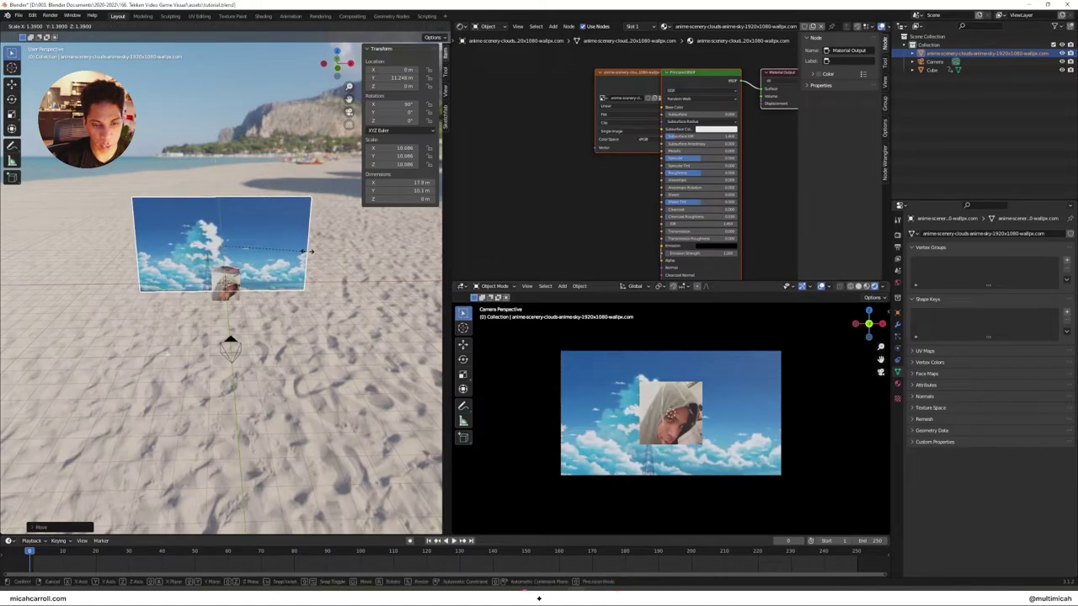
pyautogui.click(307, 253)
pyautogui.scroll(3, 729, 411)
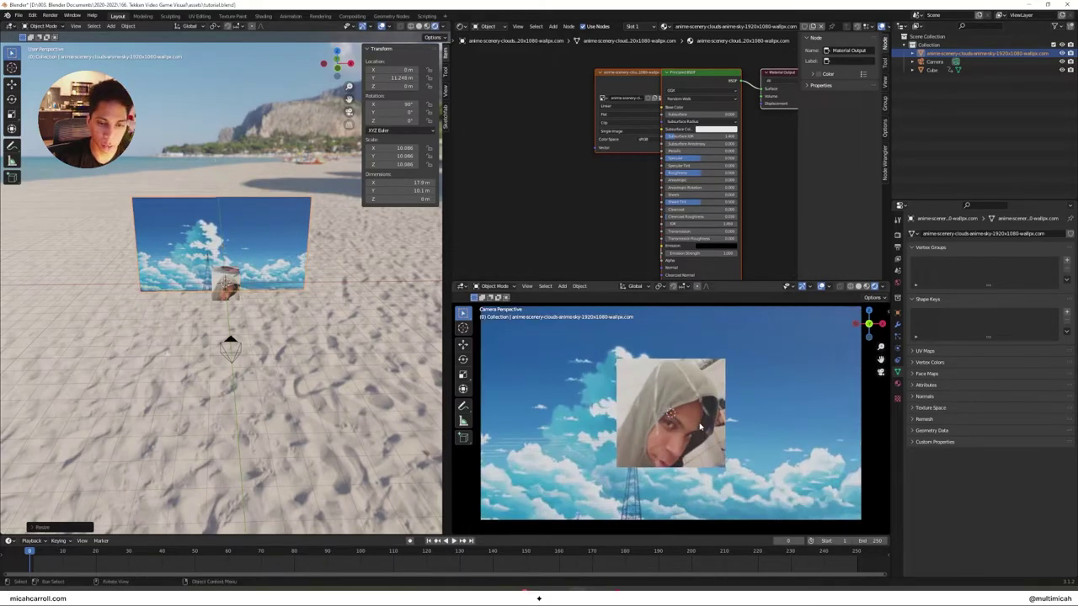
pyautogui.scroll(-1, 700, 427)
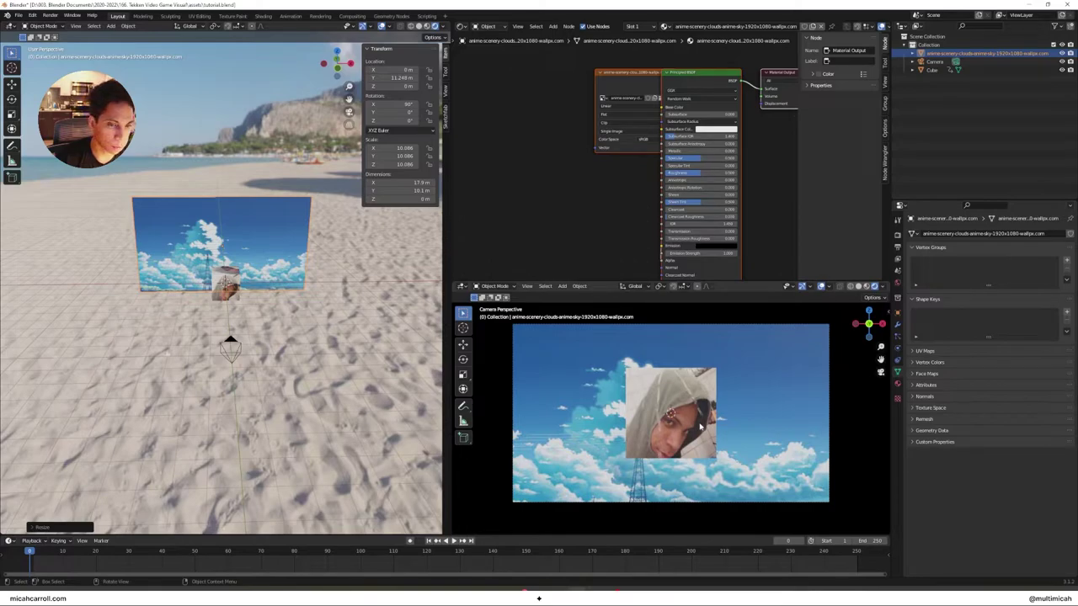
pyautogui.scroll(1, 700, 427)
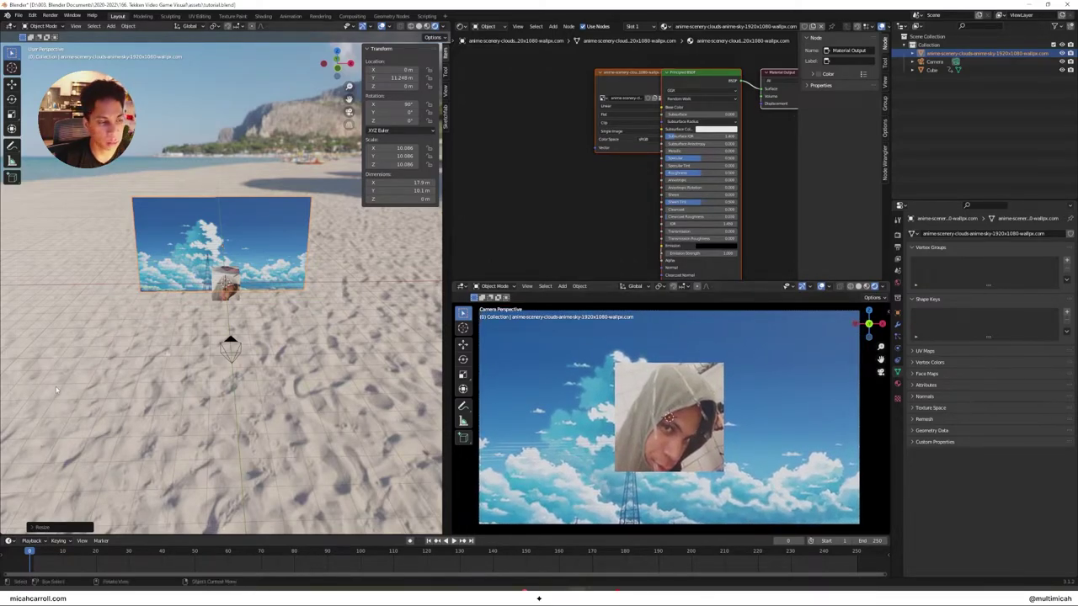
pyautogui.click(322, 361)
pyautogui.scroll(-1, 621, 424)
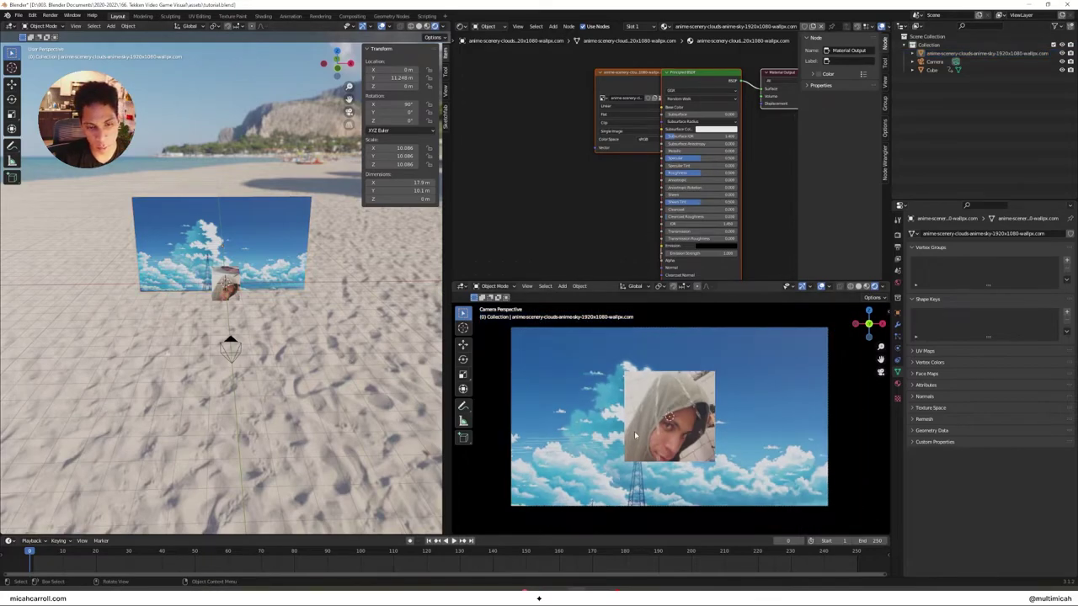
# Step: Move the camera farther back from the cube along the Y axis to about -13.9 m
pyautogui.click(230, 345)
pyautogui.press('g')
pyautogui.press('y')
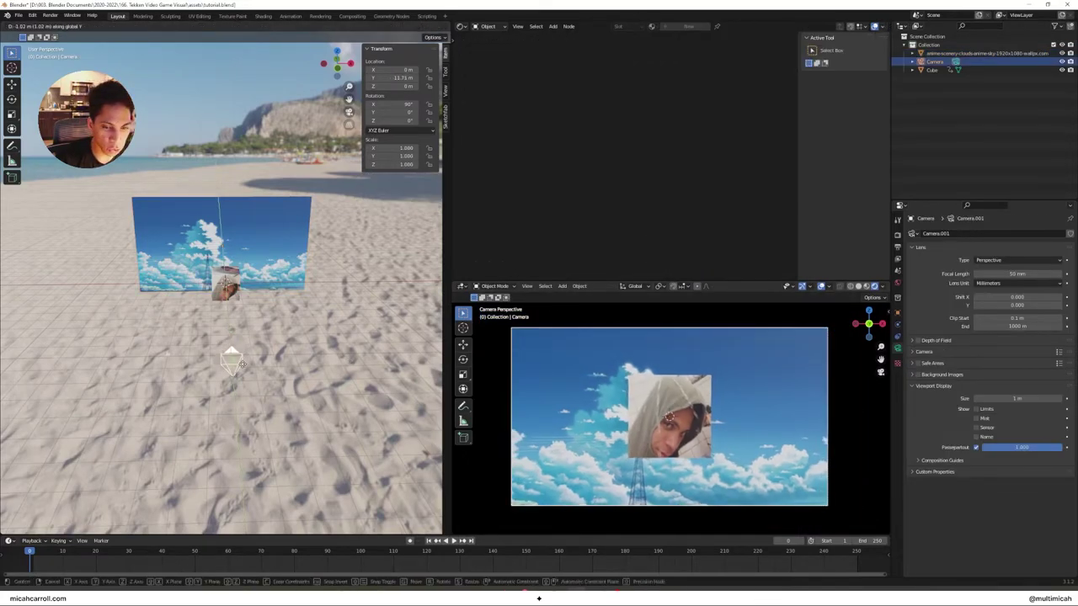
pyautogui.click(236, 389)
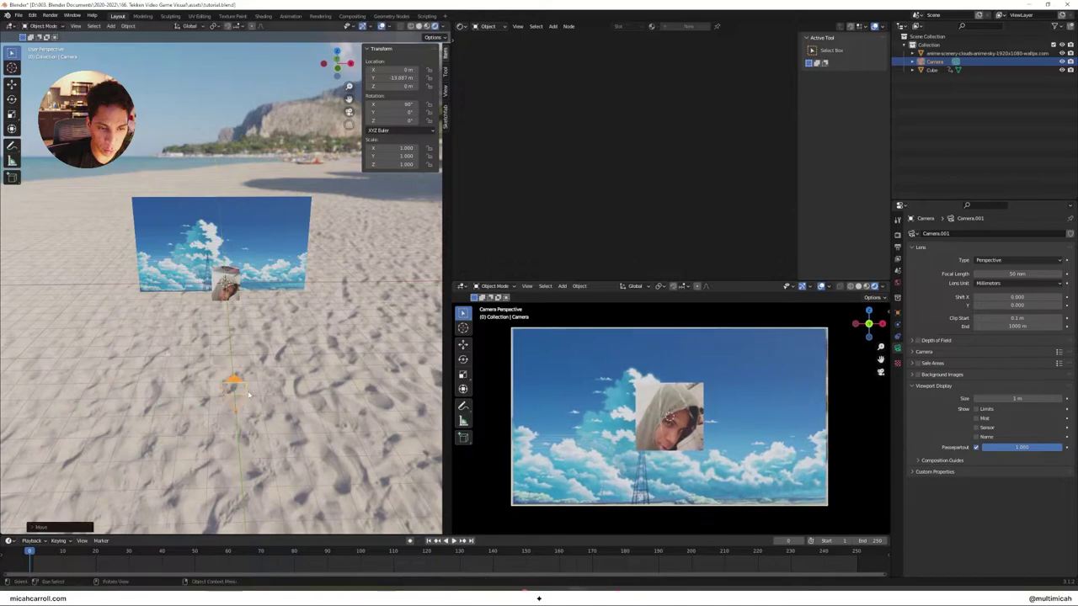
# Step: Scale the sky plane up to about 11.05 to fill the camera frame and return the timeline to frame 0
pyautogui.click(253, 250)
pyautogui.press('s')
pyautogui.click(341, 321)
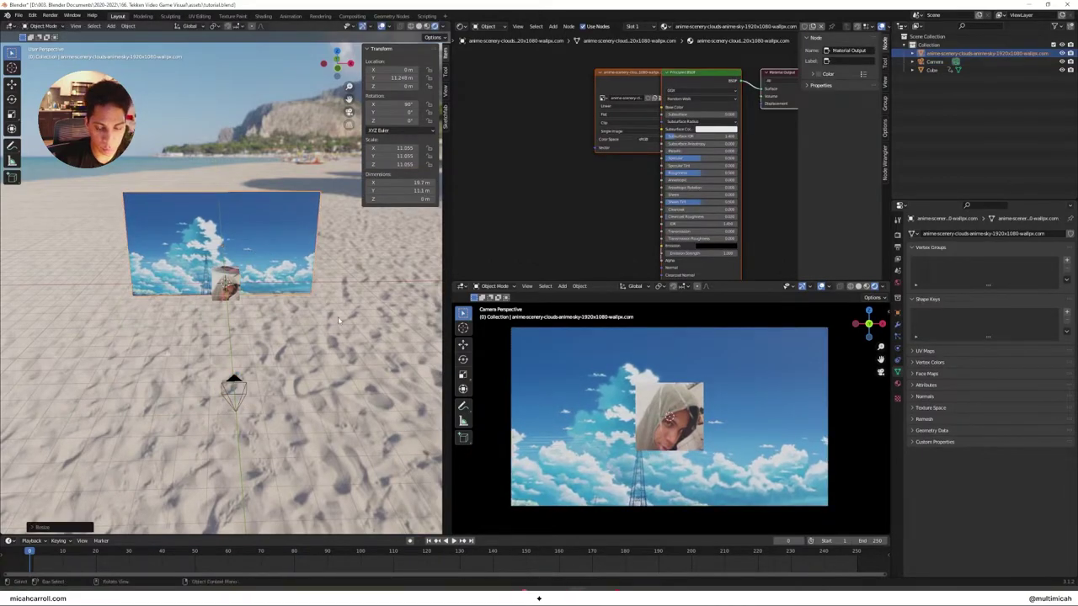
pyautogui.moveTo(117, 559); pyautogui.dragTo(30, 558)
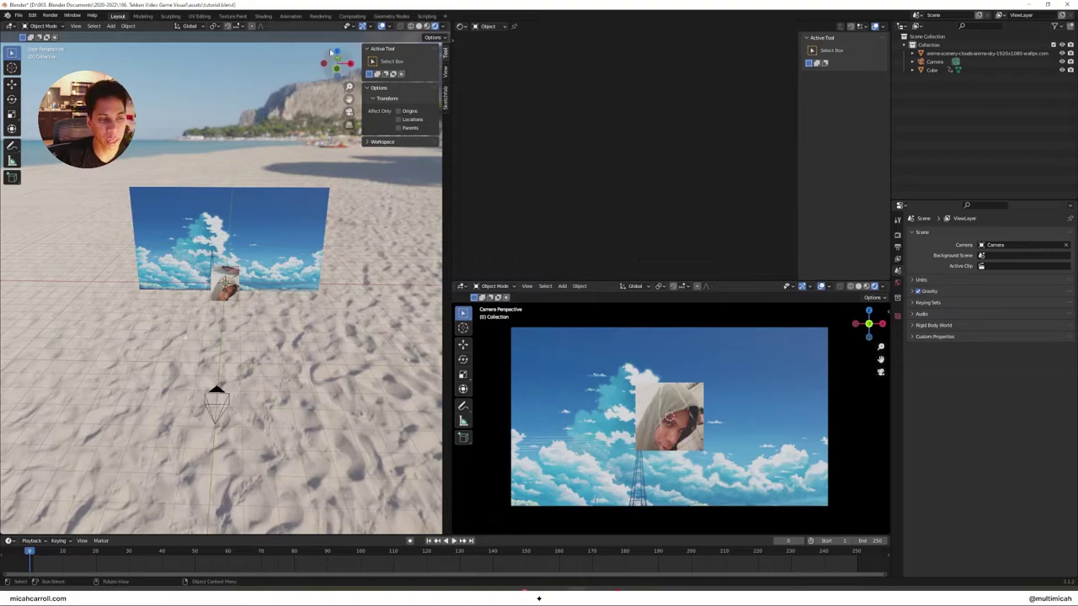
# Step: Switch to the Compositing workspace and set the render output path to tekken-tutorial.mp4 in the project's exports folder
pyautogui.click(362, 17)
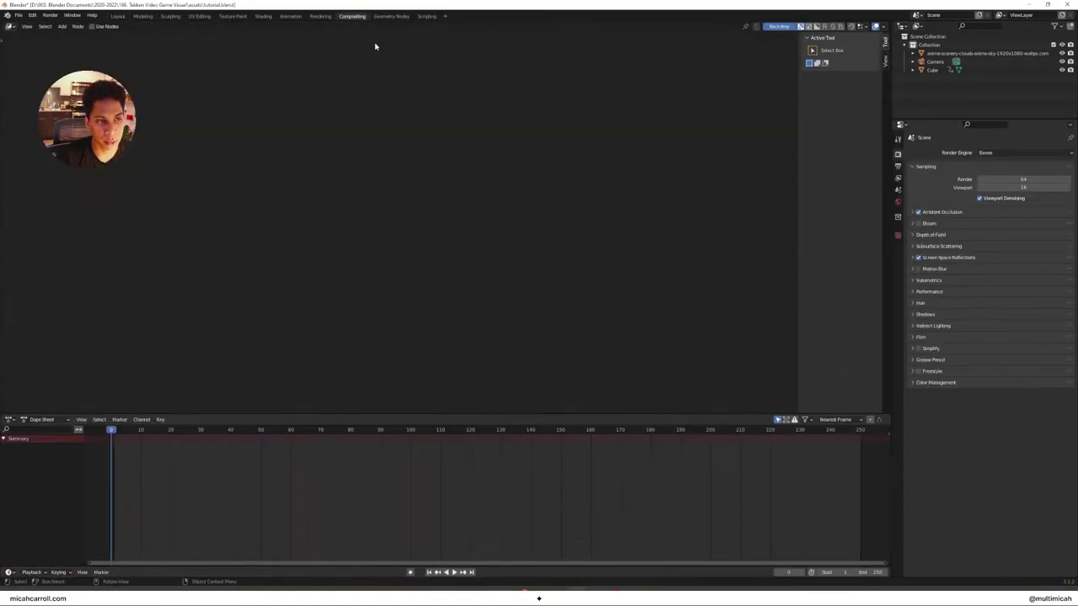
pyautogui.click(898, 168)
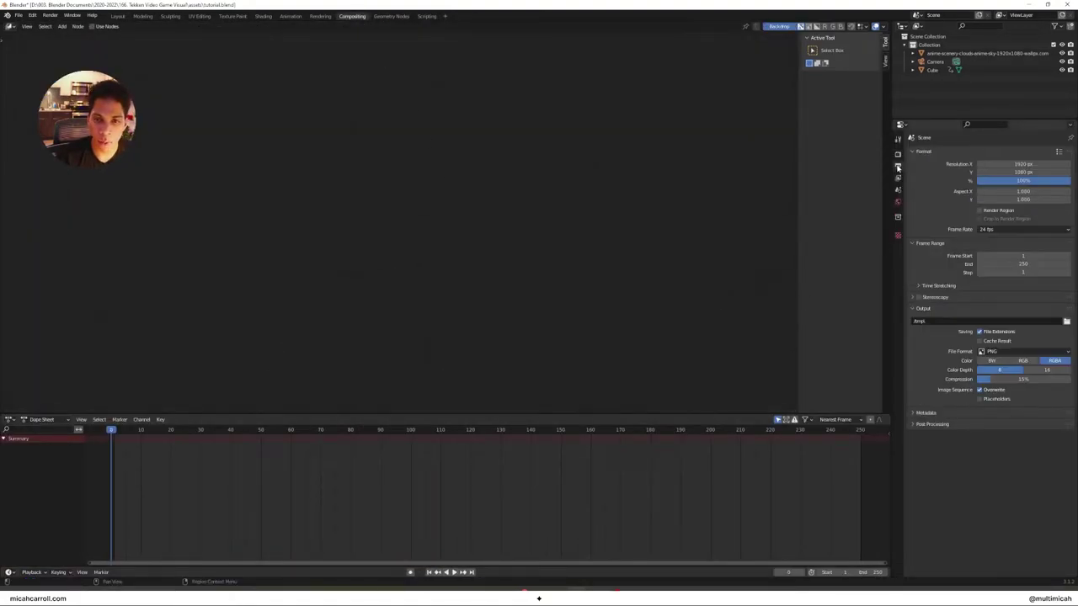
pyautogui.click(1067, 321)
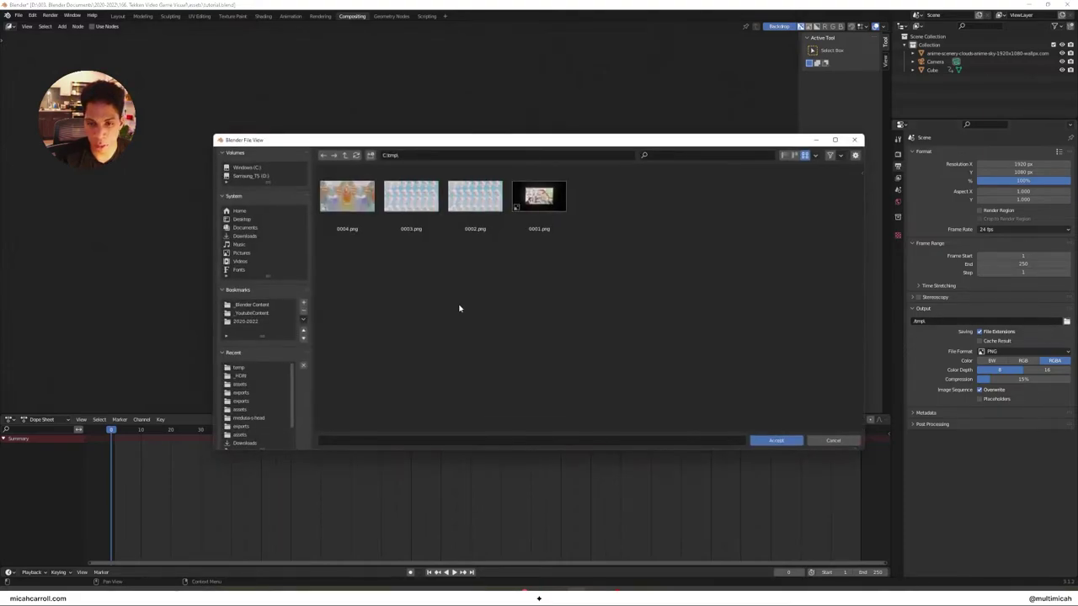
pyautogui.click(248, 322)
pyautogui.doubleClick(346, 195)
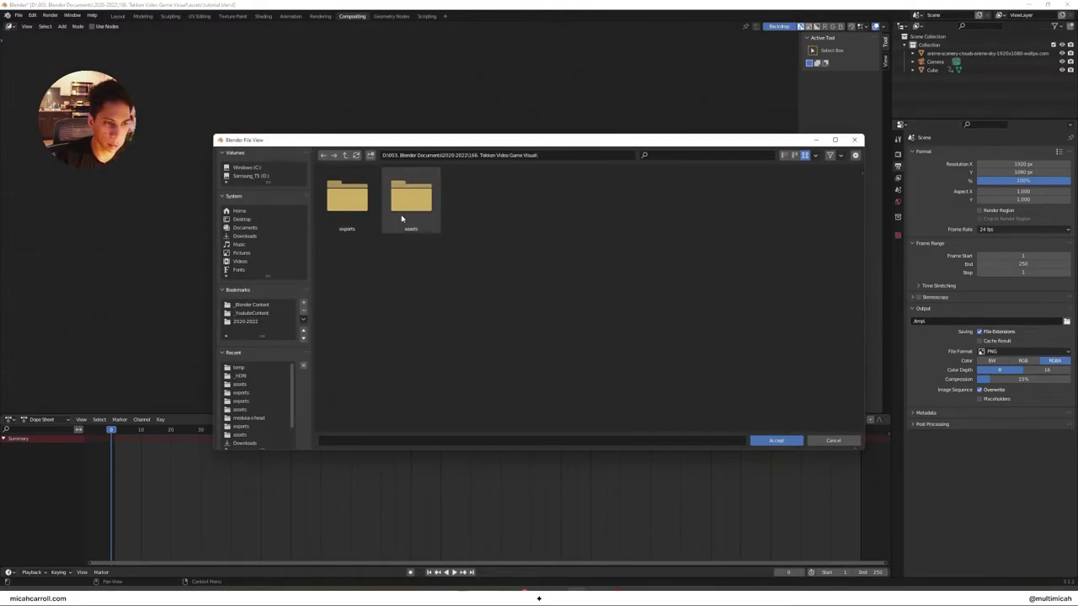
pyautogui.doubleClick(409, 202)
pyautogui.click(366, 441)
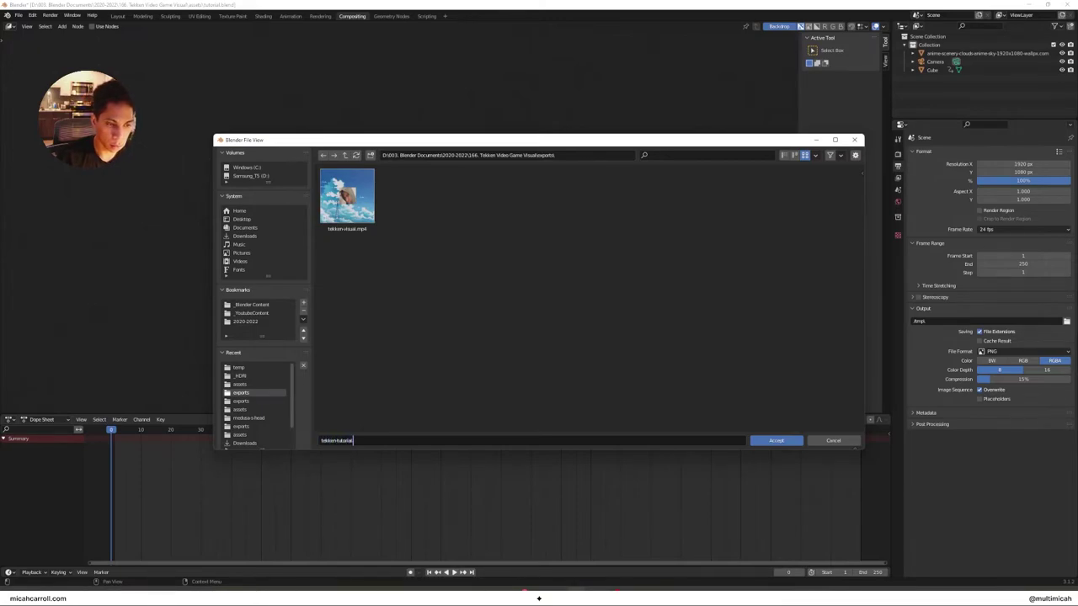
pyautogui.click(774, 441)
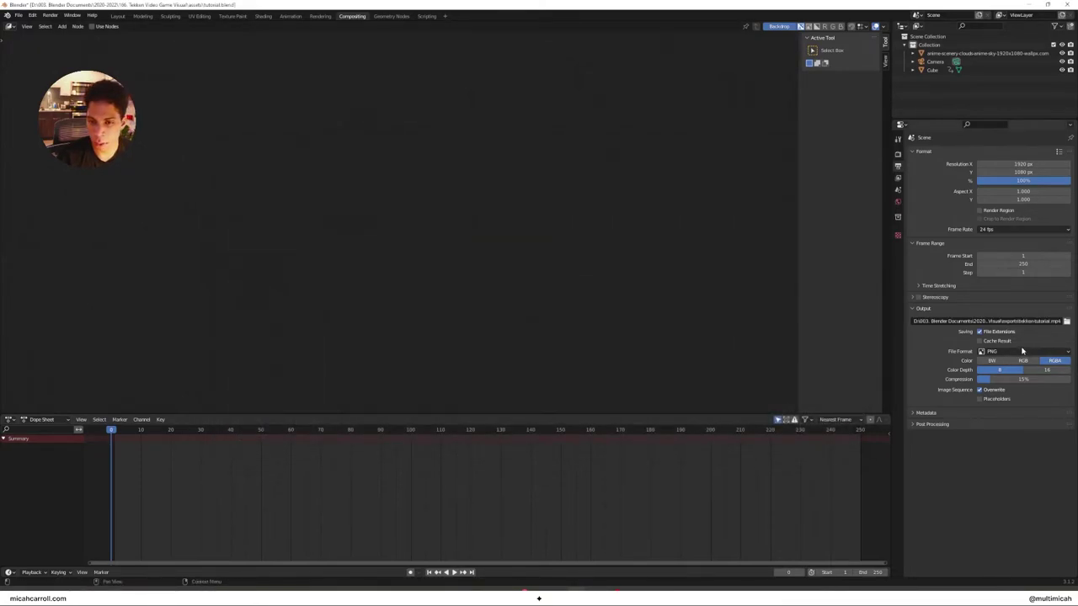
# Step: Set the output to FFmpeg Video with an MPEG-4 container, H.264 codec and Perceptually Lossless quality, and save the project
pyautogui.click(1022, 351)
pyautogui.click(1036, 392)
pyautogui.click(962, 375)
pyautogui.click(1023, 386)
pyautogui.click(1007, 424)
pyautogui.click(1021, 433)
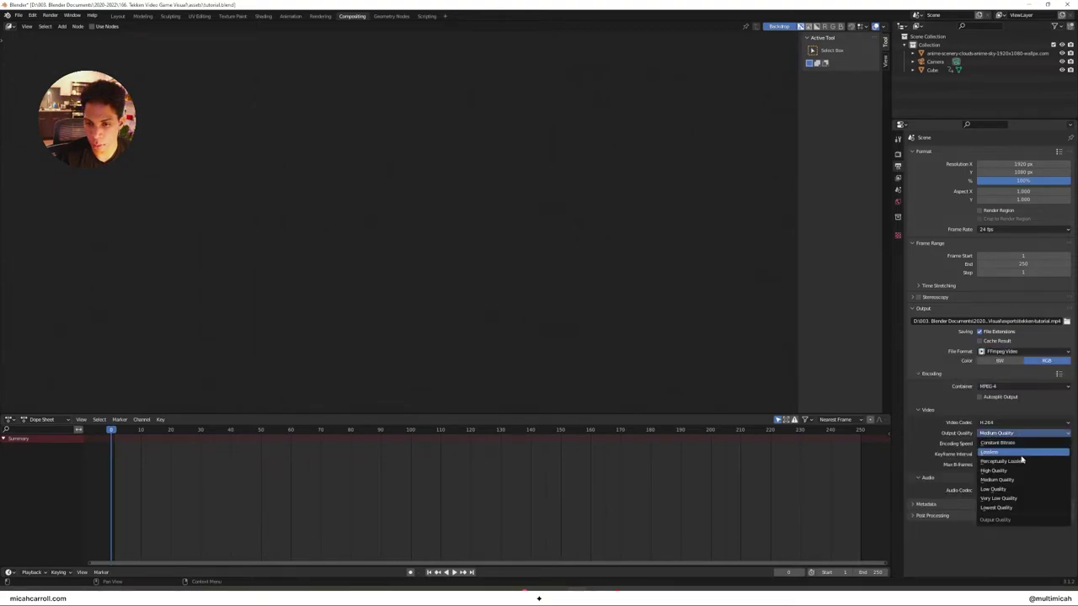
pyautogui.click(1015, 462)
pyautogui.hotkey('ctrl', 's')
# Step: Enable compositing nodes, move Render Layers away from Composite, and add a Scale node beside it
pyautogui.click(93, 27)
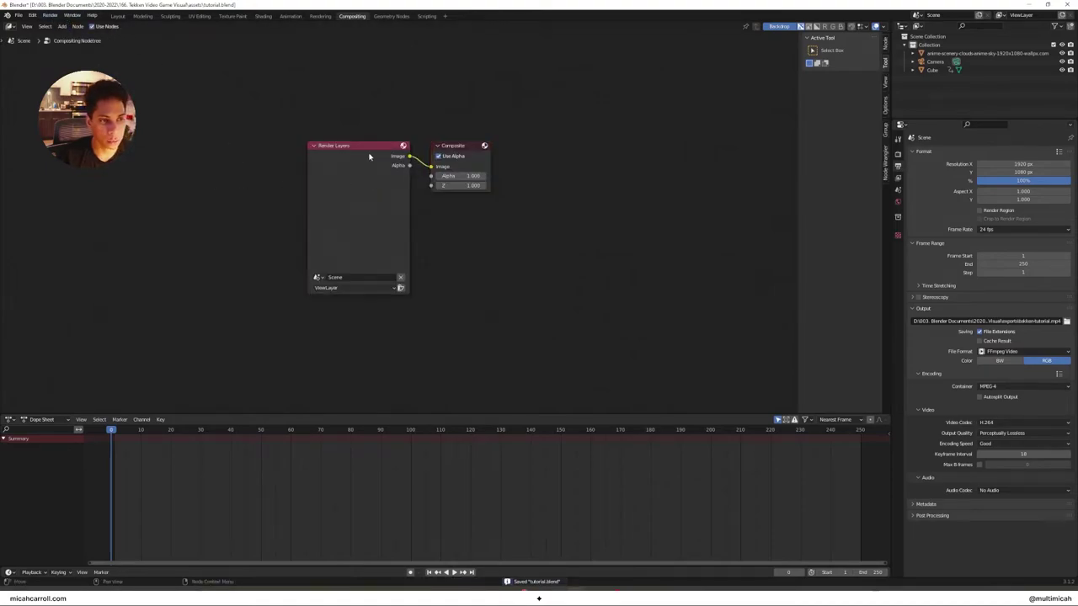
pyautogui.moveTo(364, 151); pyautogui.dragTo(182, 162)
pyautogui.hotkey('shift', 'a')
pyautogui.write('sale')
pyautogui.press('BackSpace')
pyautogui.press('BackSpace')
pyautogui.press('BackSpace')
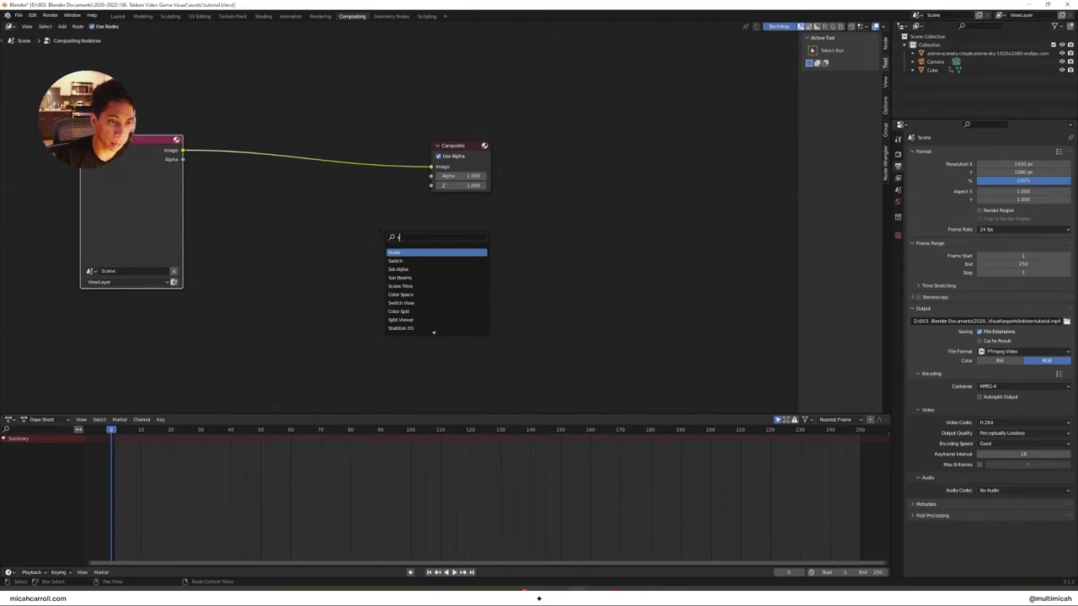
pyautogui.write('cale')
pyautogui.press('Return')
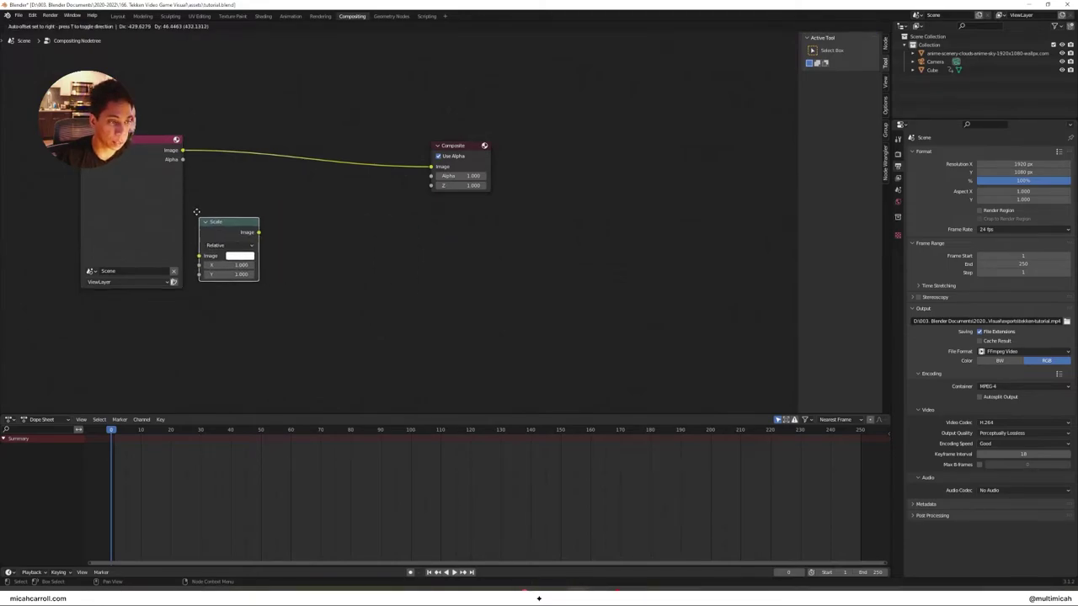
pyautogui.click(196, 211)
# Step: Add a second Scale node and a Pixelate node to the compositor
pyautogui.hotkey('shift', 'a')
pyautogui.click(301, 219)
pyautogui.write('scale')
pyautogui.press('Return')
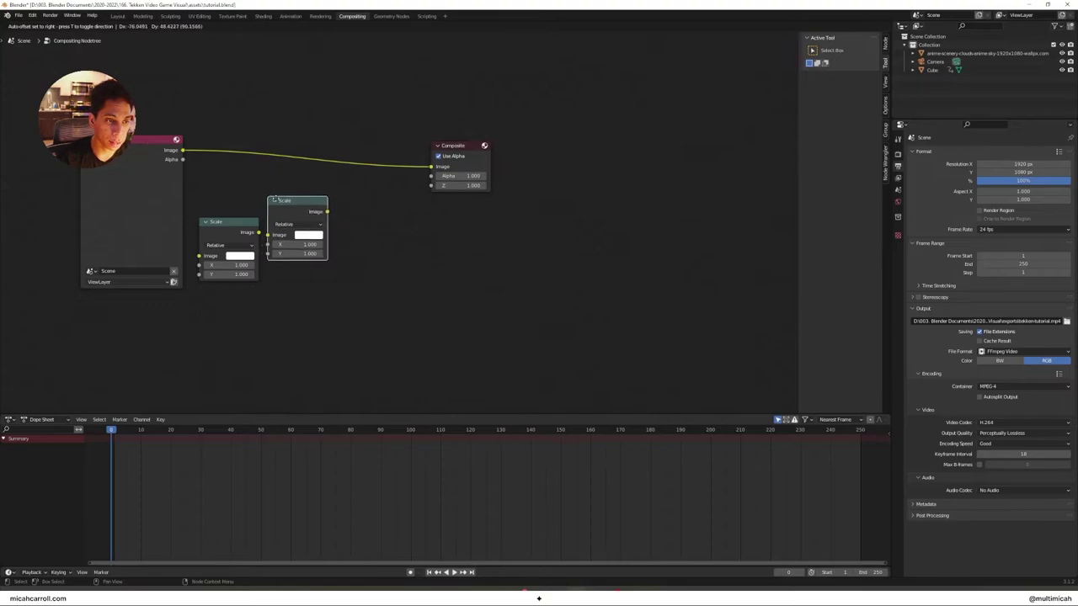
pyautogui.click(362, 218)
pyautogui.hotkey('shift', 'a')
pyautogui.click(308, 215)
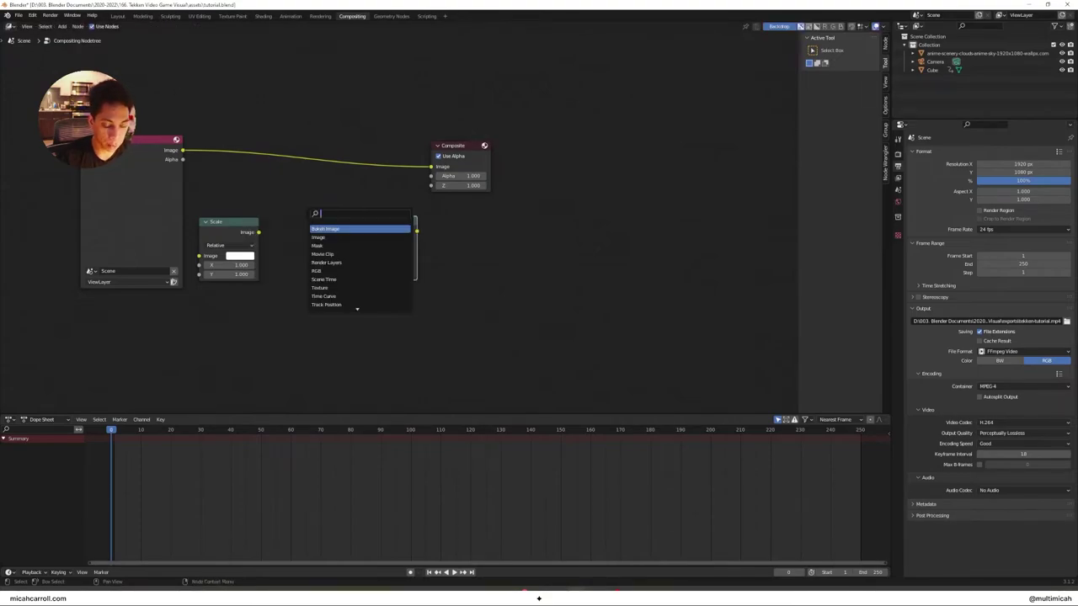
pyautogui.write('p')
pyautogui.press('Return')
pyautogui.click(285, 223)
# Step: Insert Scale, Pixelate and the second Scale between Render Layers and Composite, and set the first Scale's X and Y to 0.200
pyautogui.moveTo(227, 221); pyautogui.dragTo(217, 138)
pyautogui.moveTo(319, 234); pyautogui.dragTo(326, 166)
pyautogui.moveTo(383, 223); pyautogui.dragTo(429, 154)
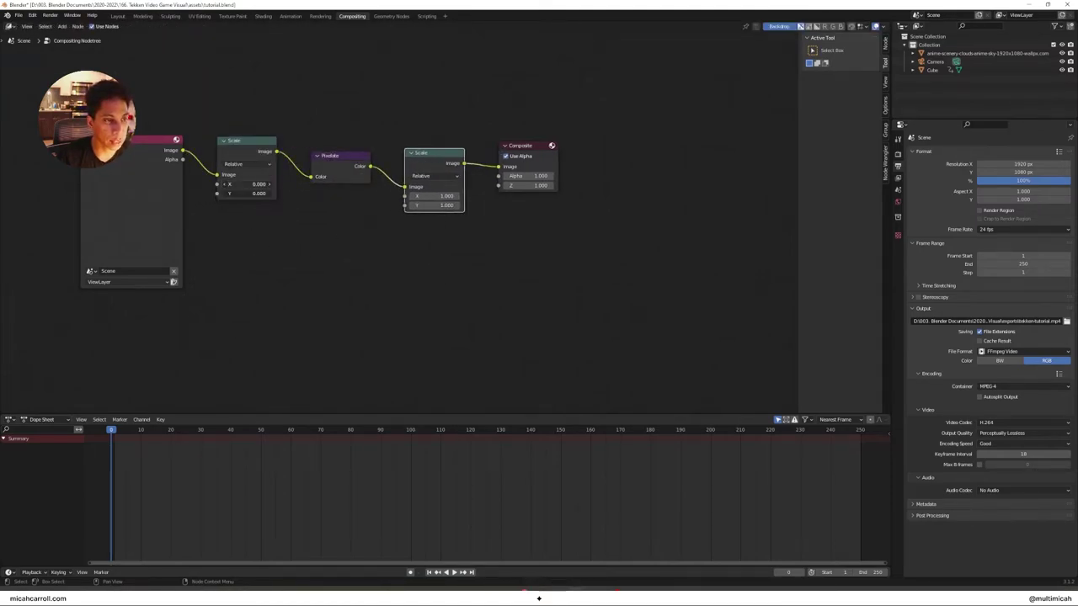
pyautogui.keyDown('ctrl'); pyautogui.moveTo(258, 184); pyautogui.dragTo(242, 185); pyautogui.keyUp('ctrl')
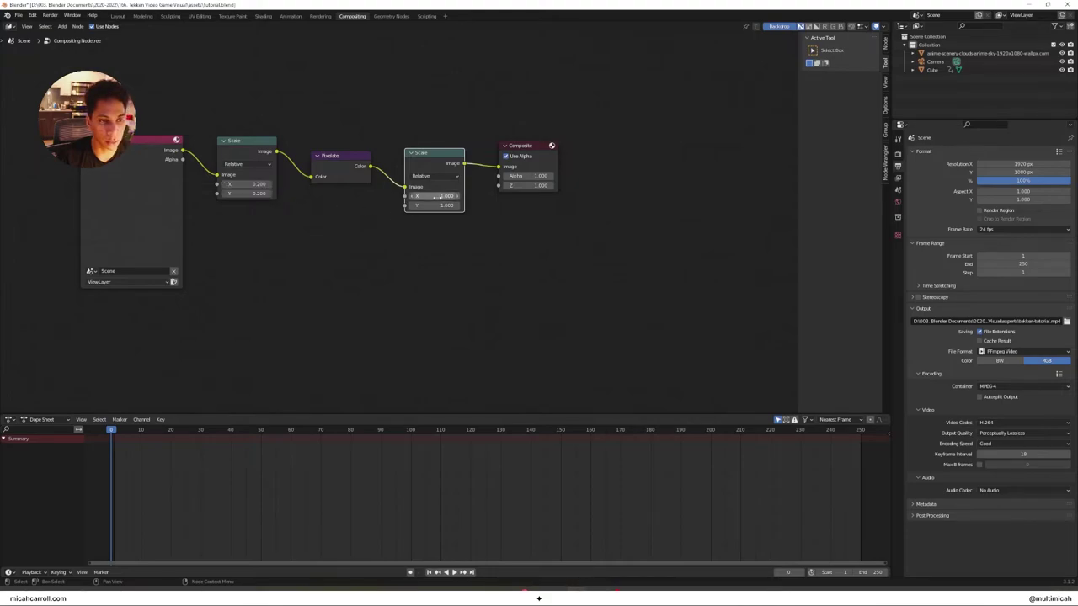
# Step: Render the current frame as an image and close the render window
pyautogui.click(54, 17)
pyautogui.click(66, 25)
pyautogui.click(813, 7)
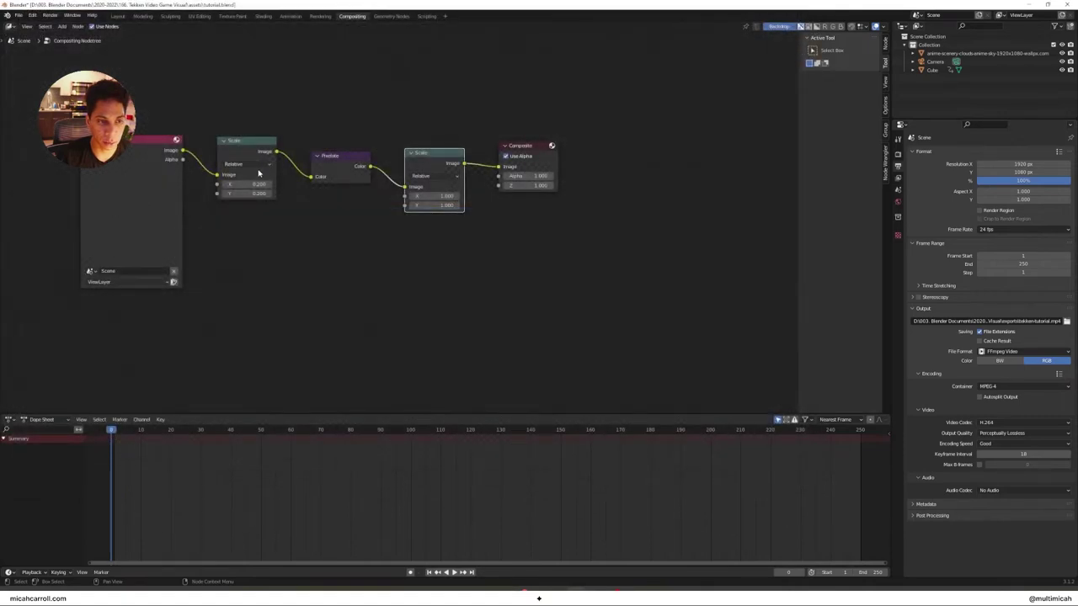
# Step: Add a Viewer node below the Composite node
pyautogui.hotkey('shift', 'a')
pyautogui.click(538, 264)
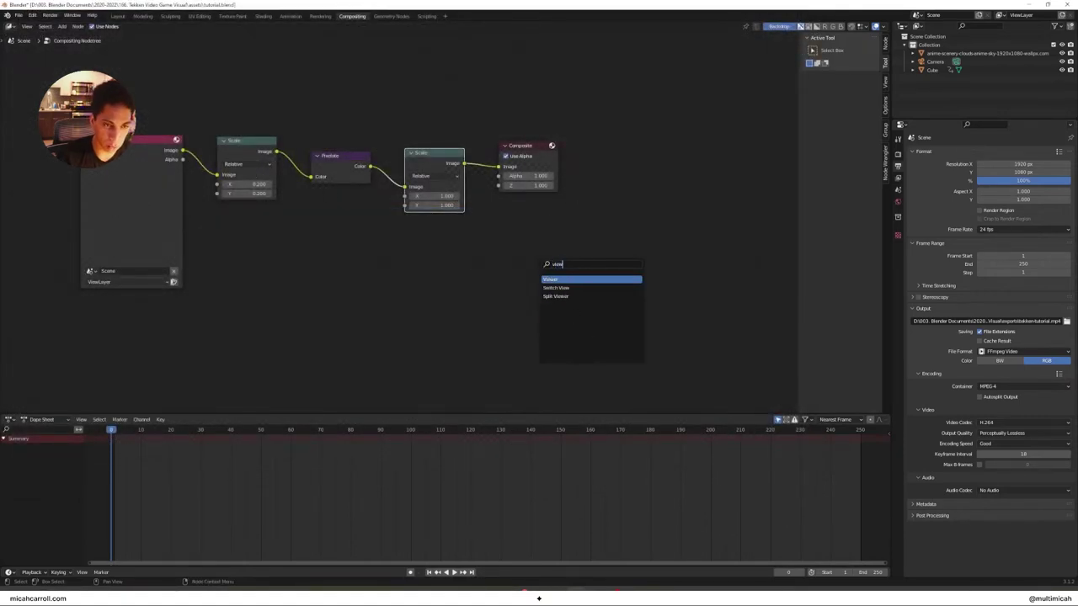
pyautogui.write('viewer')
pyautogui.press('Return')
pyautogui.click(505, 238)
# Step: Move Composite farther from the second Scale, add a Reroute on their link, and connect it to the Viewer's image input
pyautogui.moveTo(554, 148); pyautogui.dragTo(628, 145)
pyautogui.hotkey('shift', 'a')
pyautogui.press('Return')
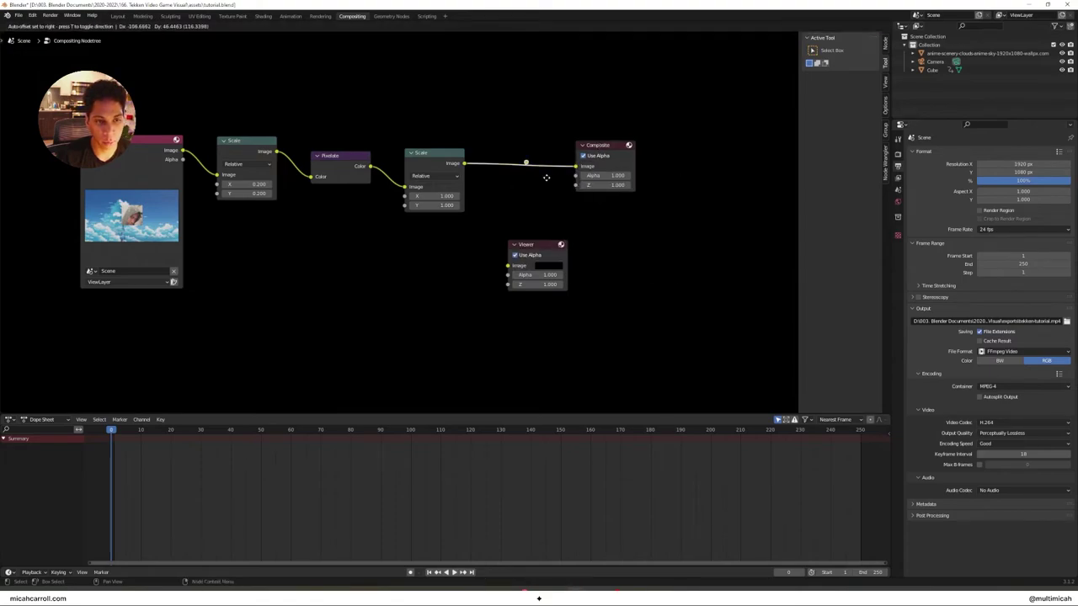
pyautogui.click(537, 178)
pyautogui.moveTo(517, 165); pyautogui.dragTo(603, 206)
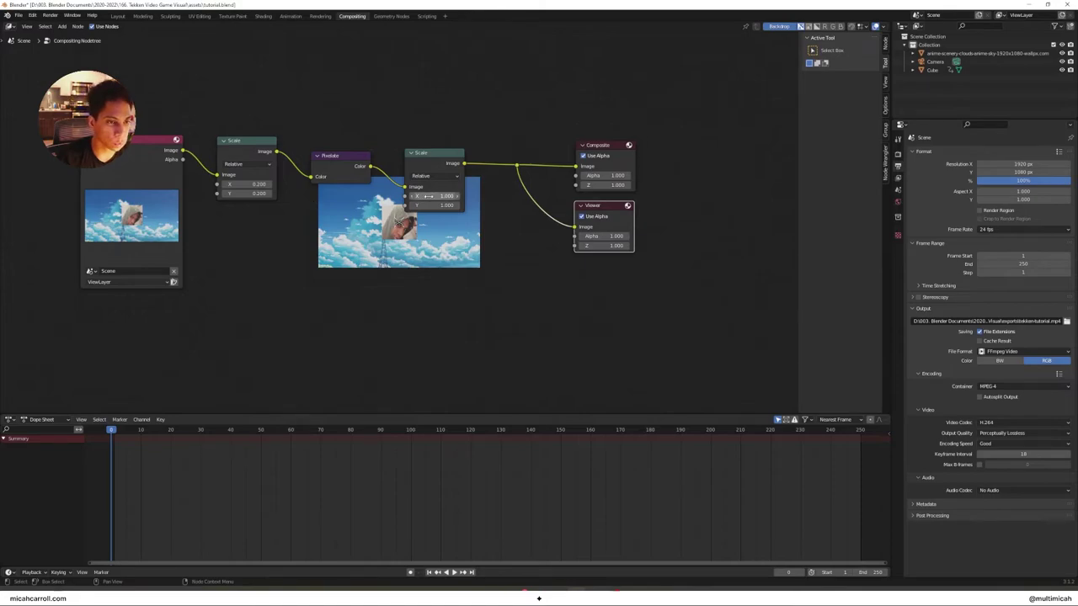
# Step: Set the first Scale node's X and Y to 0.170 and the second's to 6.100 so the backdrop preview fills its frame
pyautogui.moveTo(434, 196); pyautogui.dragTo(477, 196)
pyautogui.press('v')
pyautogui.press('v')
pyautogui.press('v')
pyautogui.press('v')
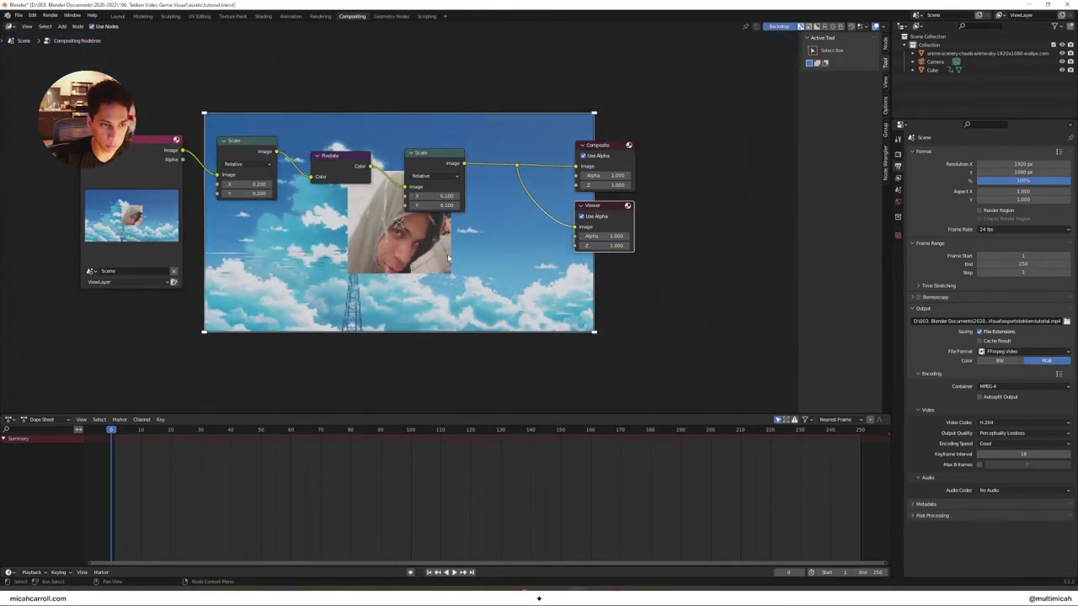
pyautogui.moveTo(438, 195)
pyautogui.mouseDown()
pyautogui.moveTo(484, 195)
pyautogui.moveTo(443, 195)
pyautogui.mouseUp()
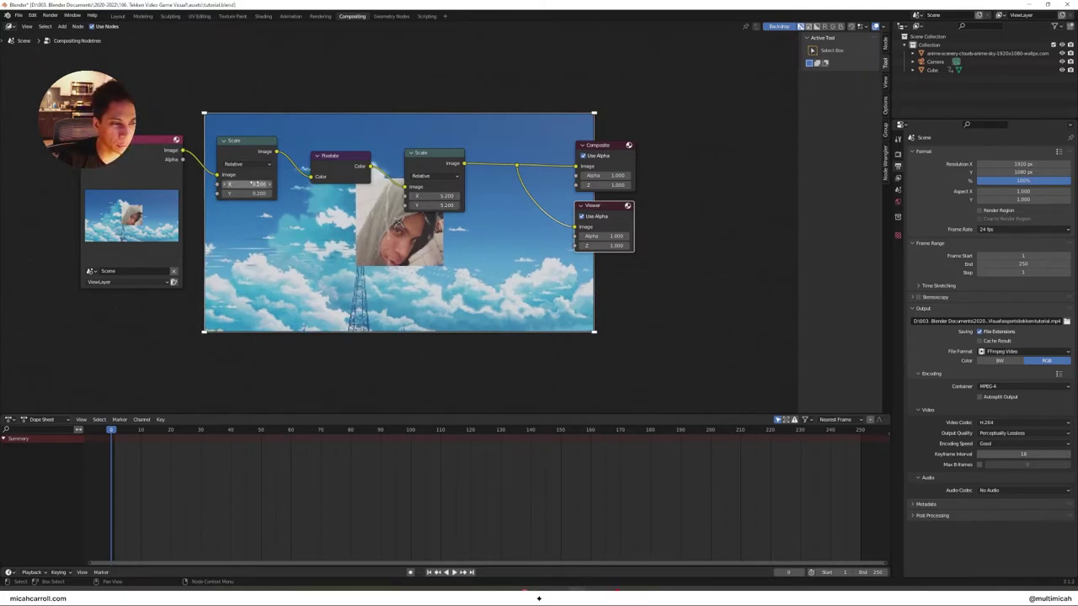
pyautogui.moveTo(254, 184)
pyautogui.keyDown('shift'); pyautogui.mouseDown()
pyautogui.moveTo(255, 194)
pyautogui.moveTo(229, 194)
pyautogui.moveTo(245, 193)
pyautogui.mouseUp(); pyautogui.keyUp('shift')
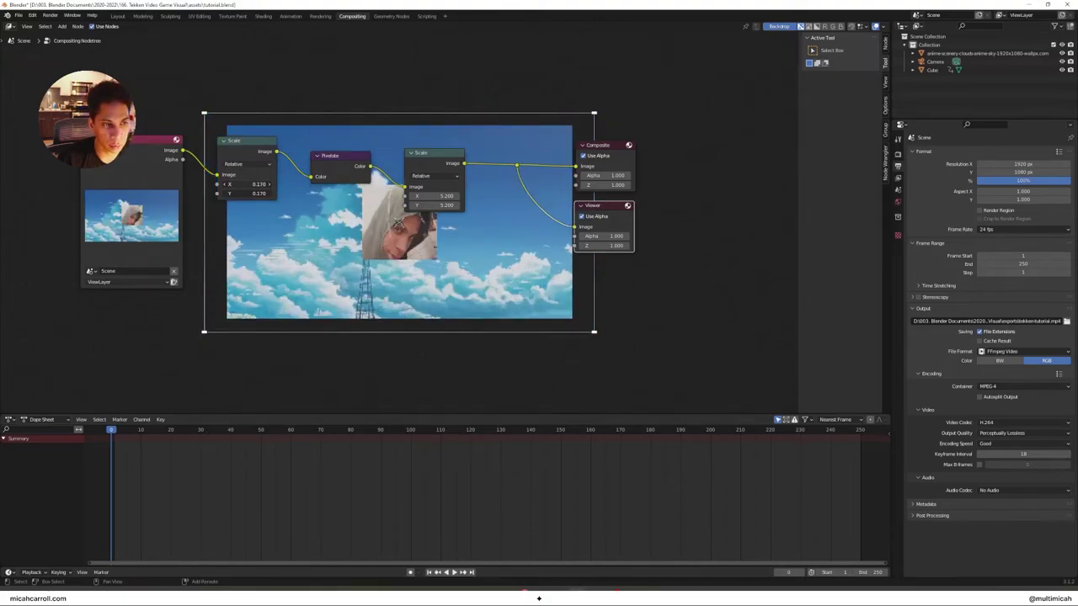
pyautogui.moveTo(428, 195); pyautogui.dragTo(493, 221)
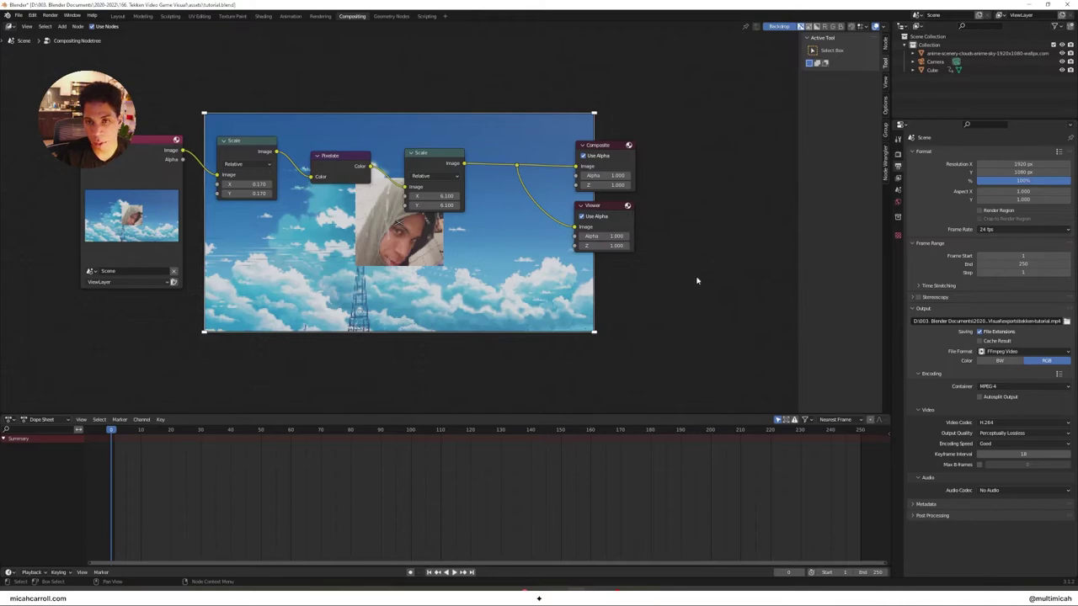
# Step: Try the Very High Contrast look in the render color management and set the look back to None
pyautogui.click(898, 155)
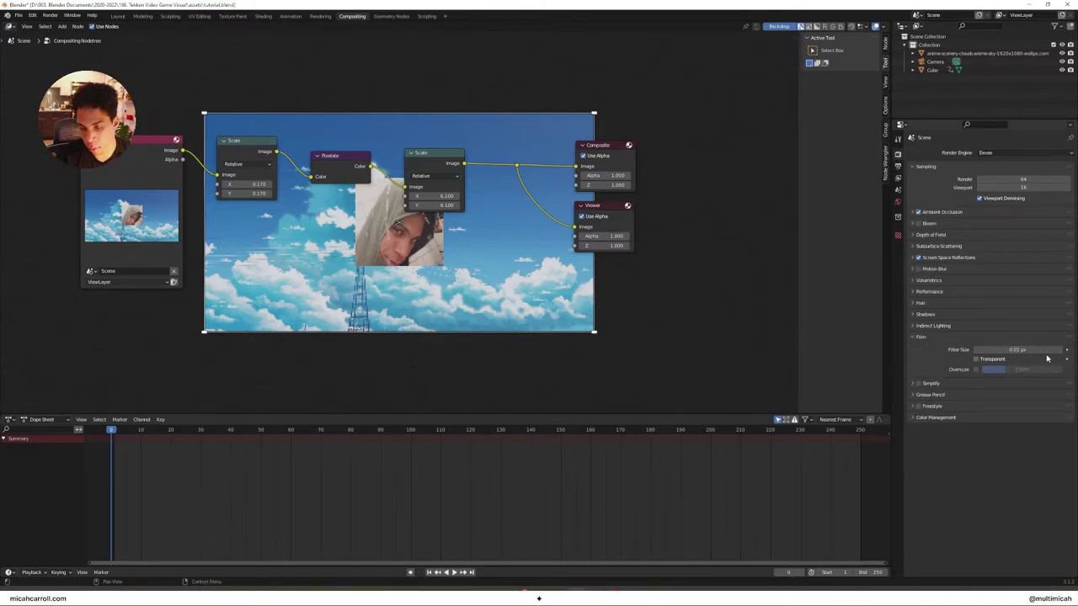
pyautogui.click(935, 418)
pyautogui.click(994, 451)
pyautogui.click(1000, 469)
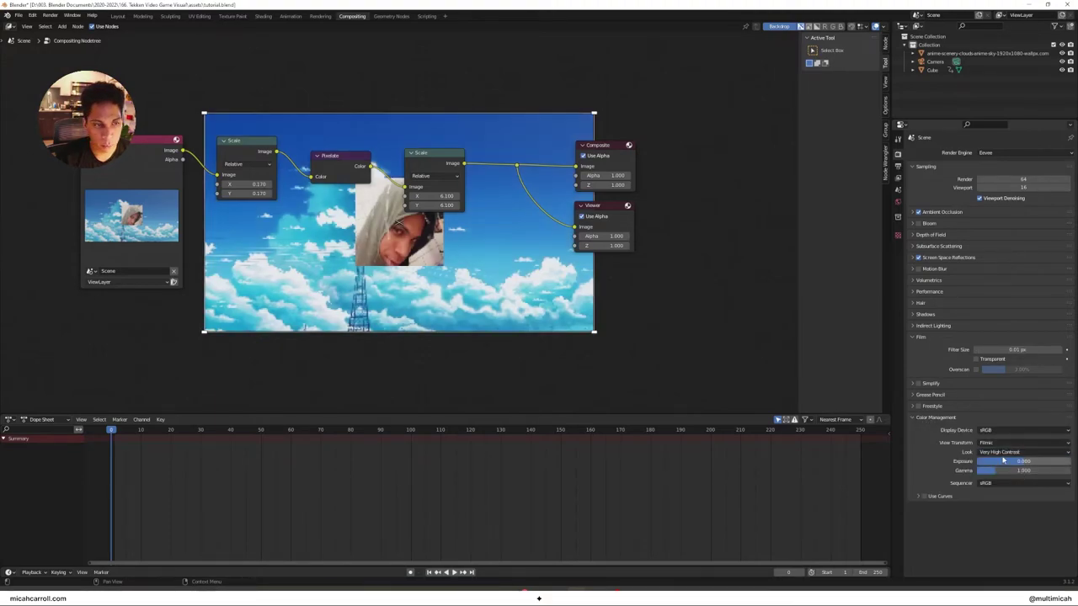
pyautogui.click(996, 452)
pyautogui.click(998, 462)
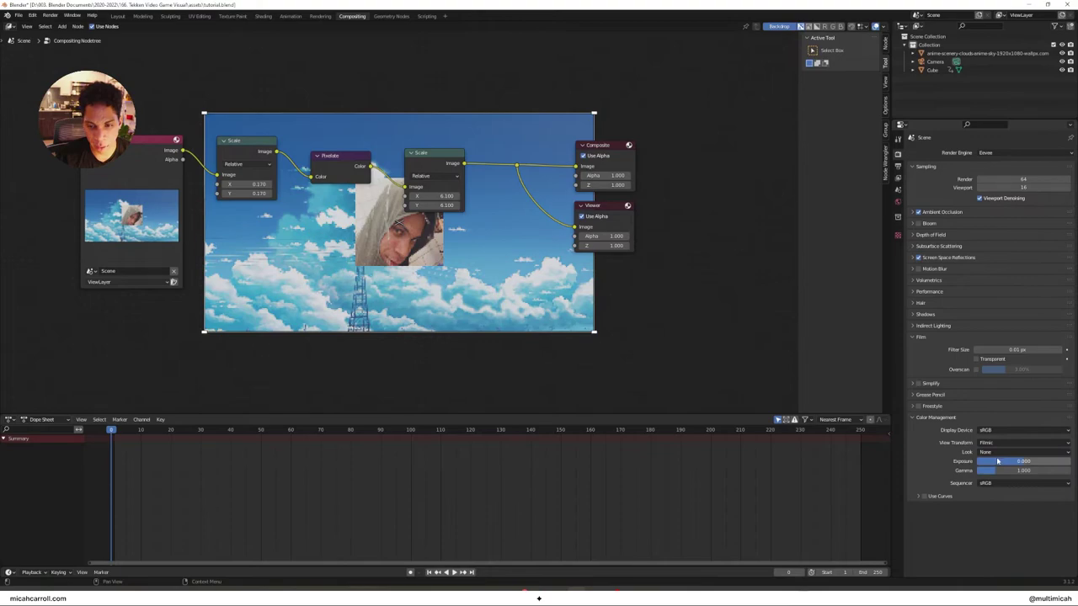
pyautogui.click(917, 417)
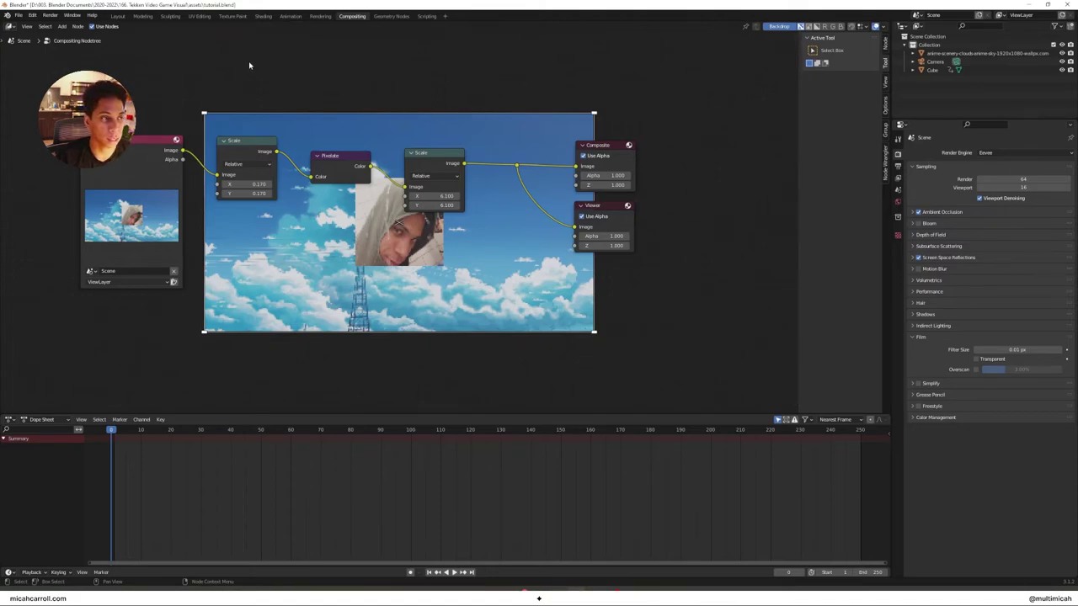
# Step: Save the current Blender file
pyautogui.hotkey('ctrl', 's')
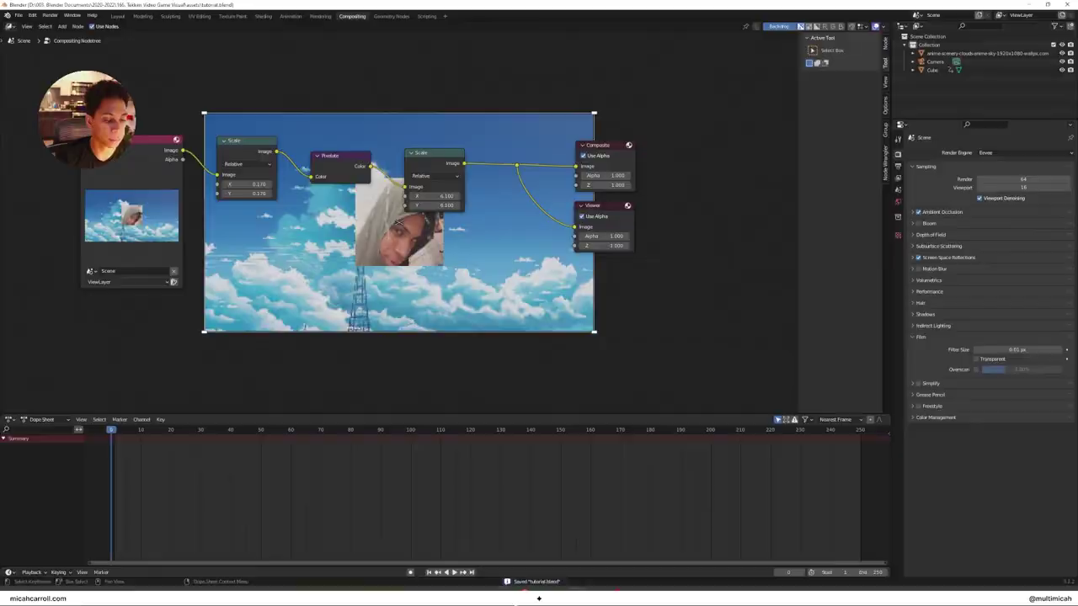